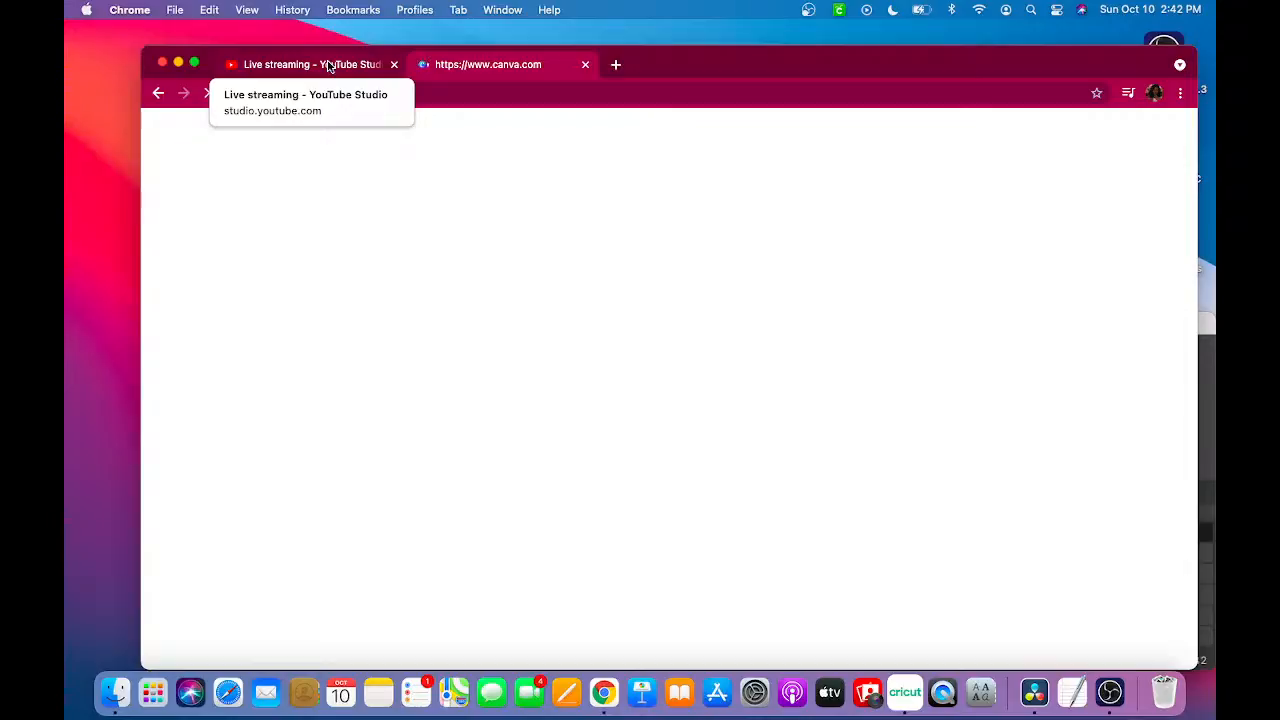
# - Go to the Canva home page and dismiss the Canva Pro trial offer
pyautogui.click(328, 66)
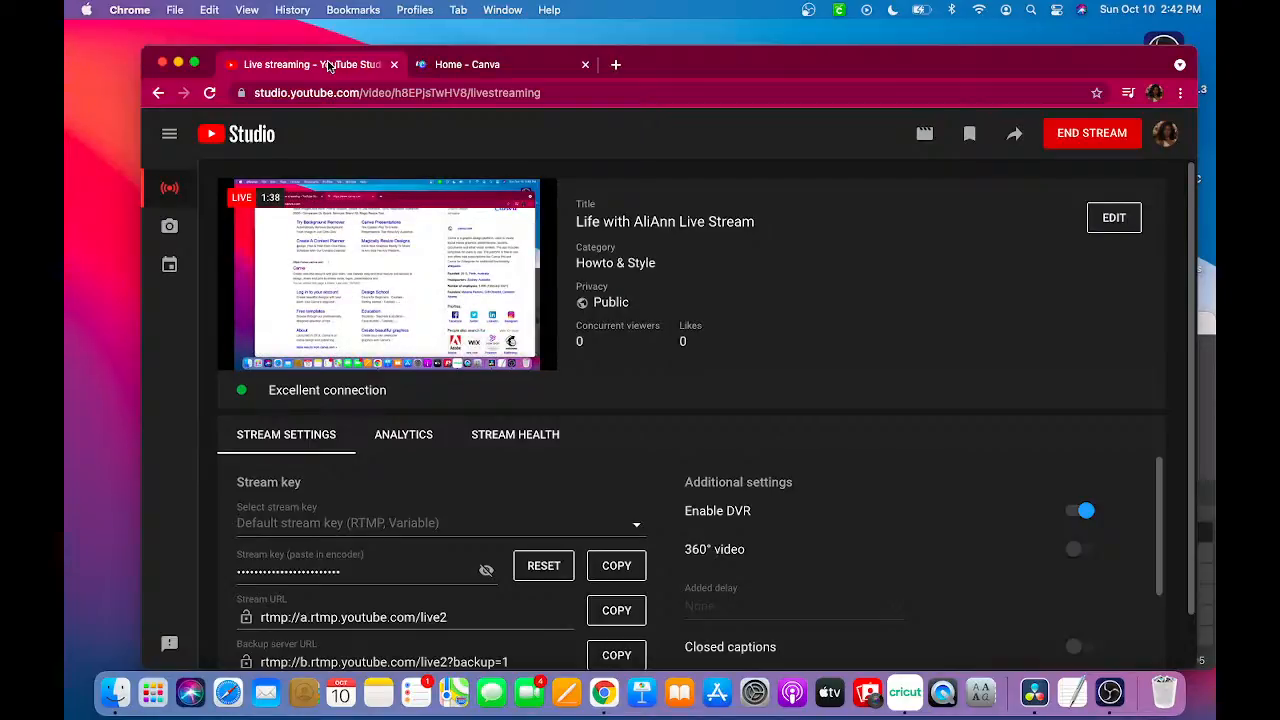
pyautogui.click(524, 67)
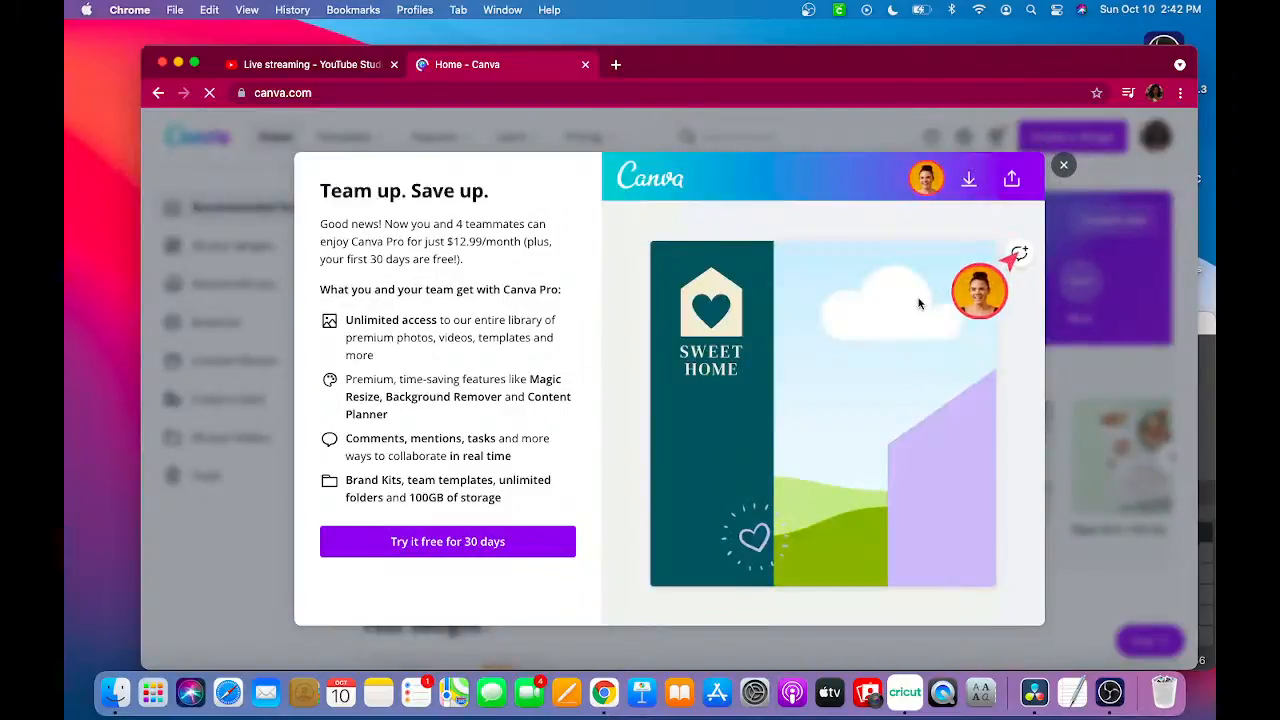
pyautogui.click(1066, 166)
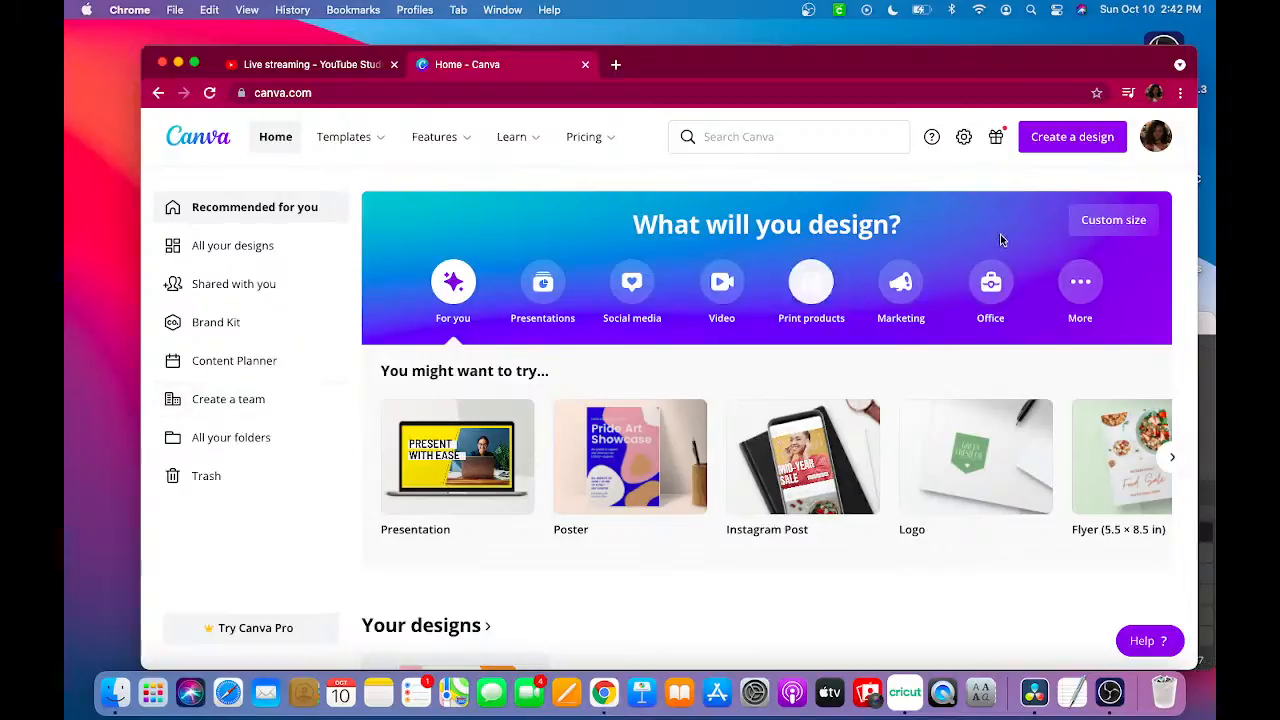
# - Sign out of the current Canva account and log back in with the second Google account
pyautogui.click(1155, 140)
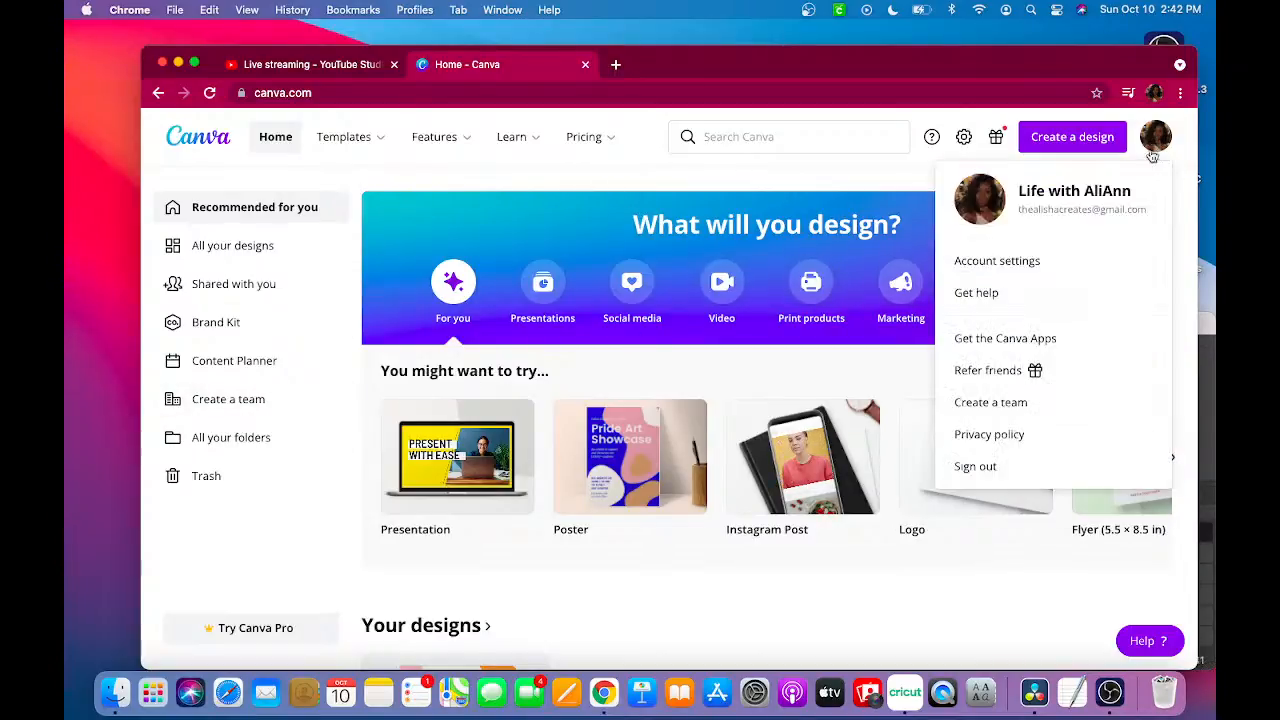
pyautogui.click(980, 467)
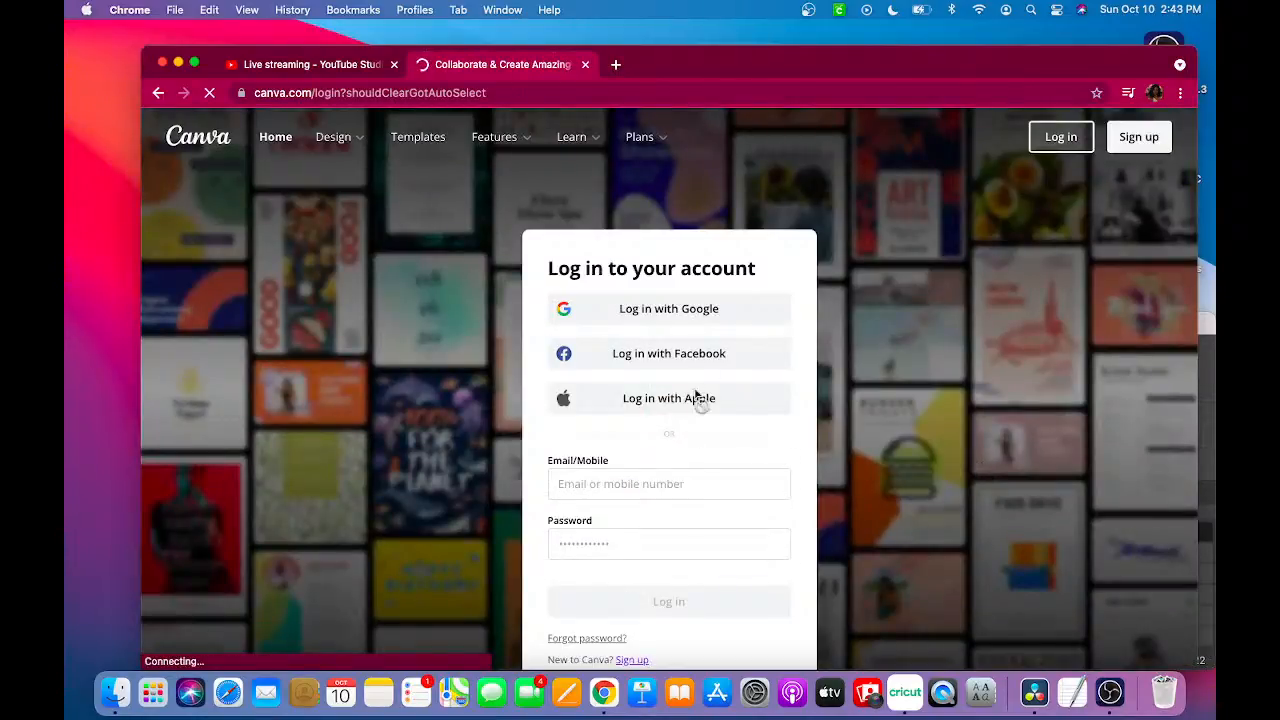
pyautogui.click(669, 311)
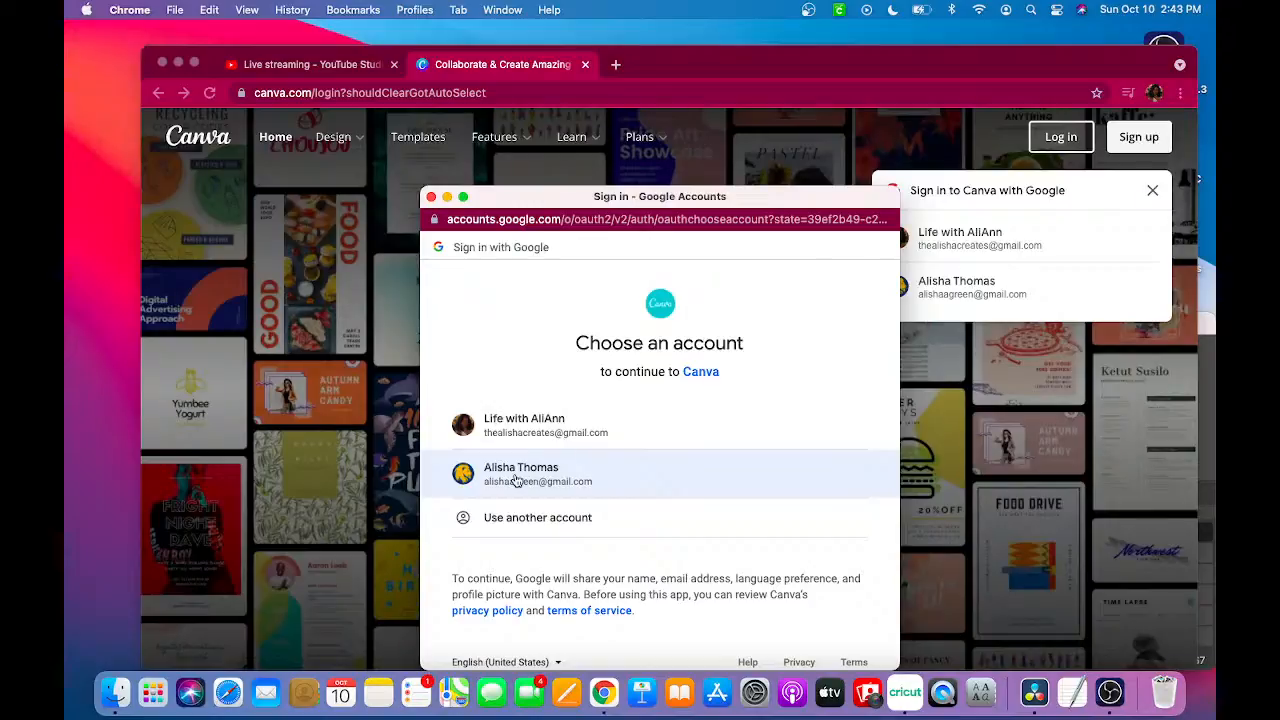
pyautogui.click(516, 478)
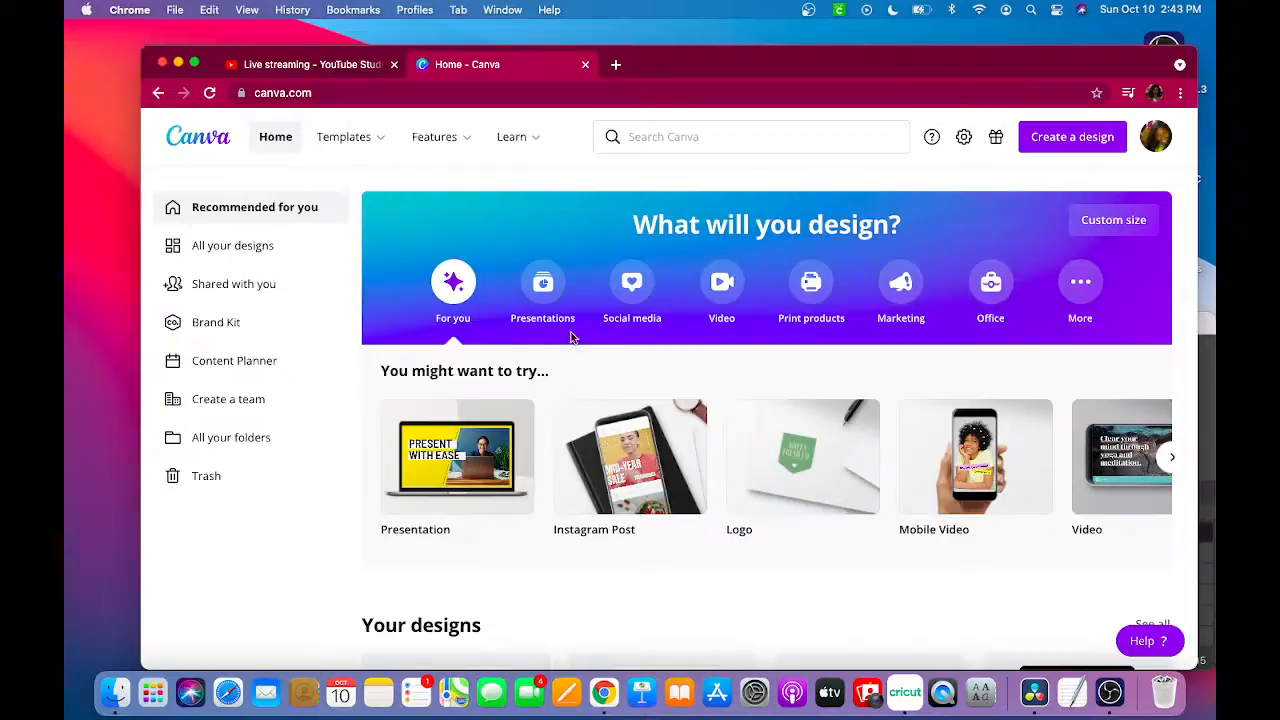
# - Create a new custom-size design of 2200 x 2200 px
pyautogui.scroll(-3, 610, 525)
pyautogui.scroll(-2, 610, 525)
pyautogui.scroll(5, 610, 525)
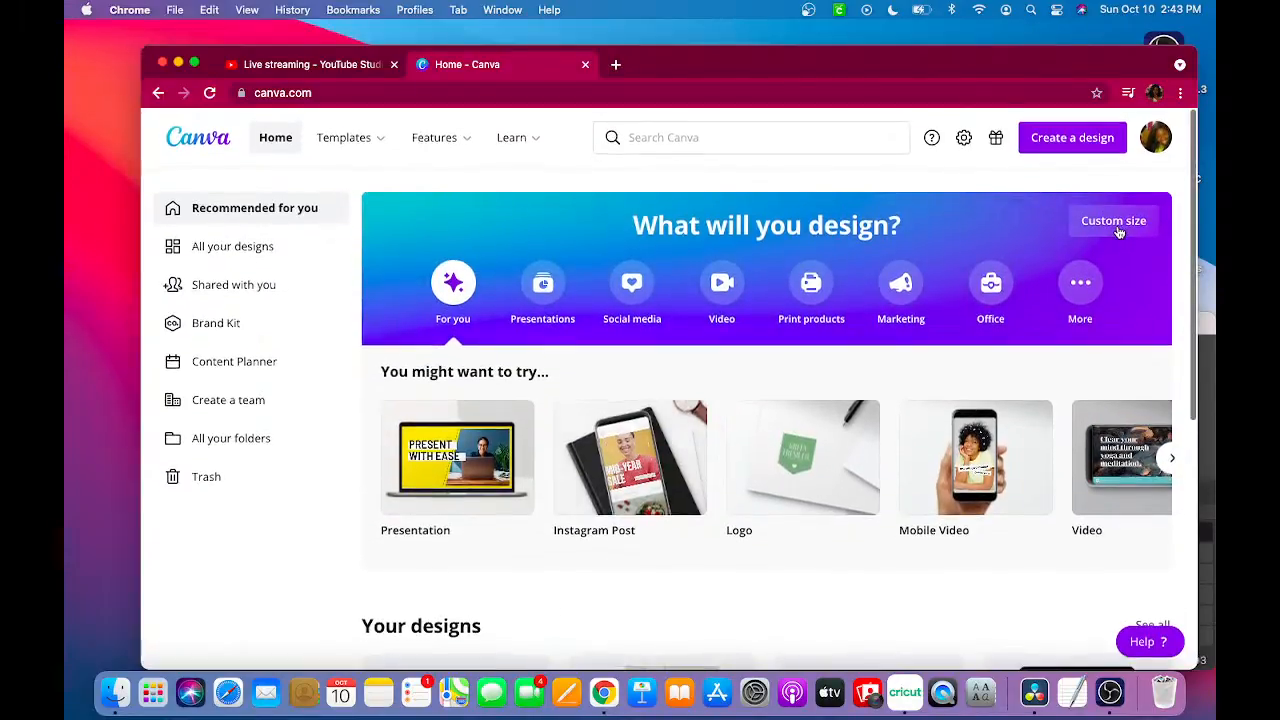
pyautogui.click(1118, 232)
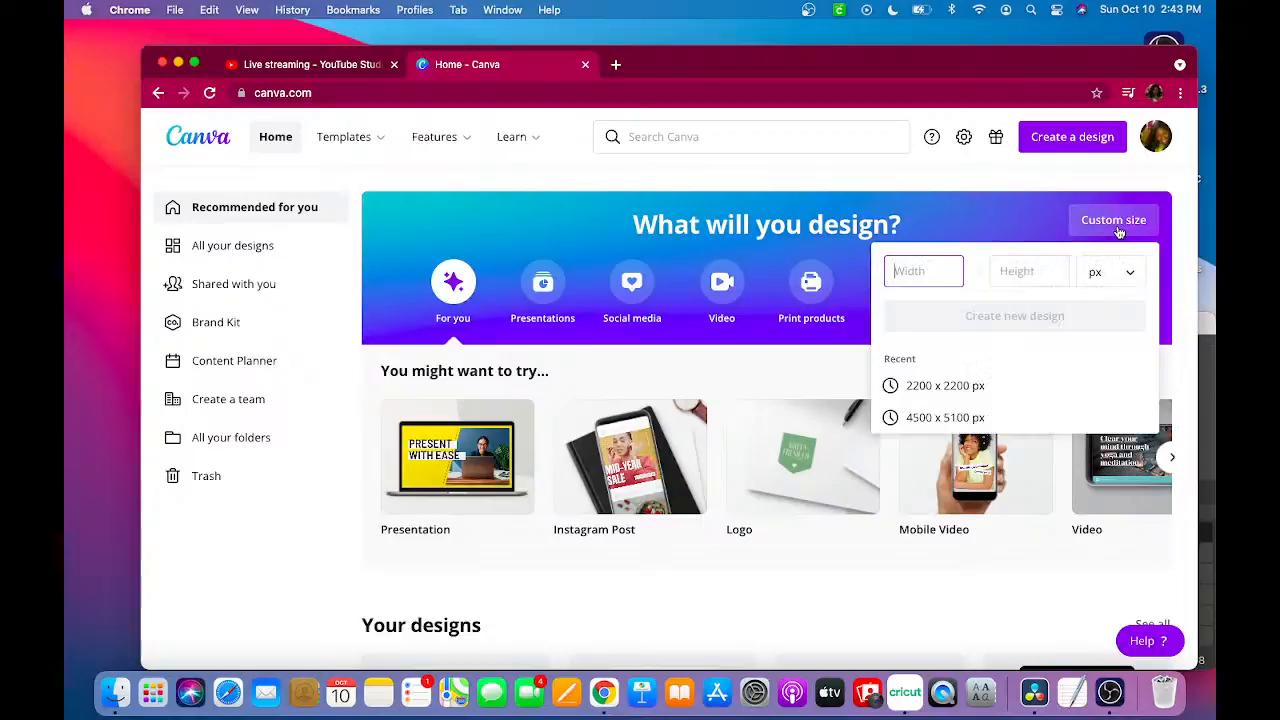
pyautogui.click(956, 386)
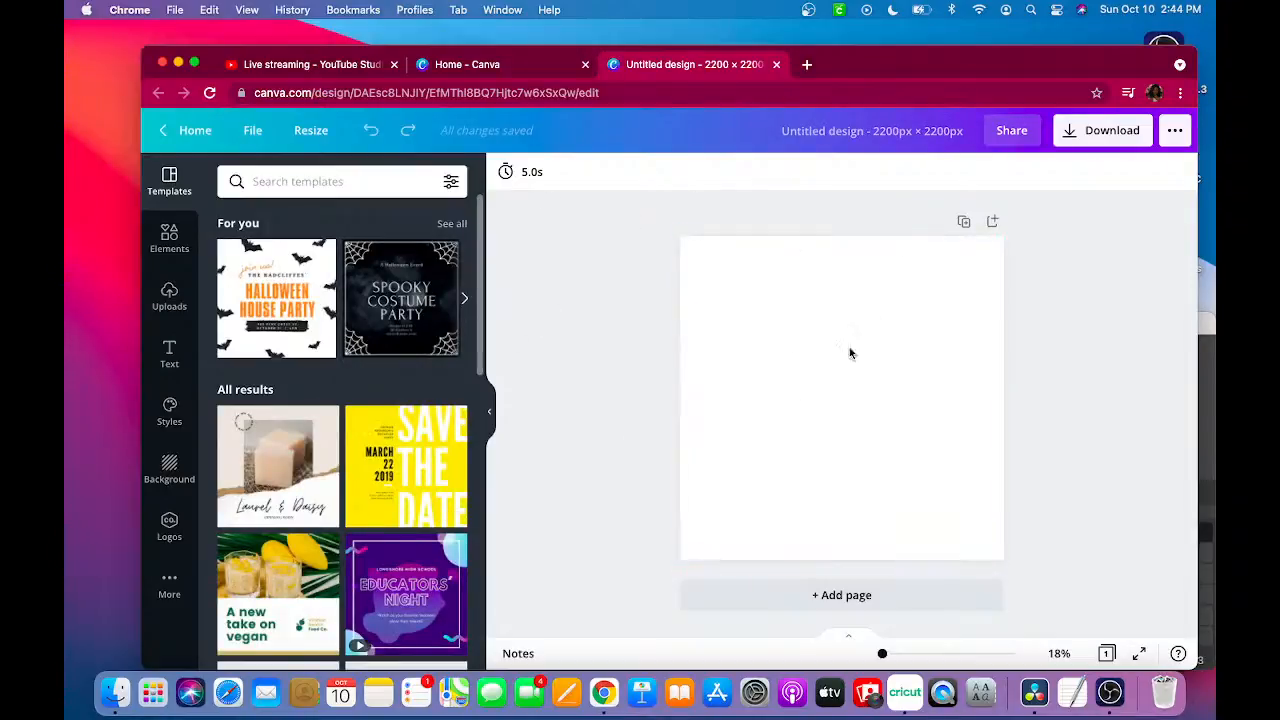
# - Search the design elements for "brain"
pyautogui.scroll(-10, 389, 376)
pyautogui.scroll(10, 389, 377)
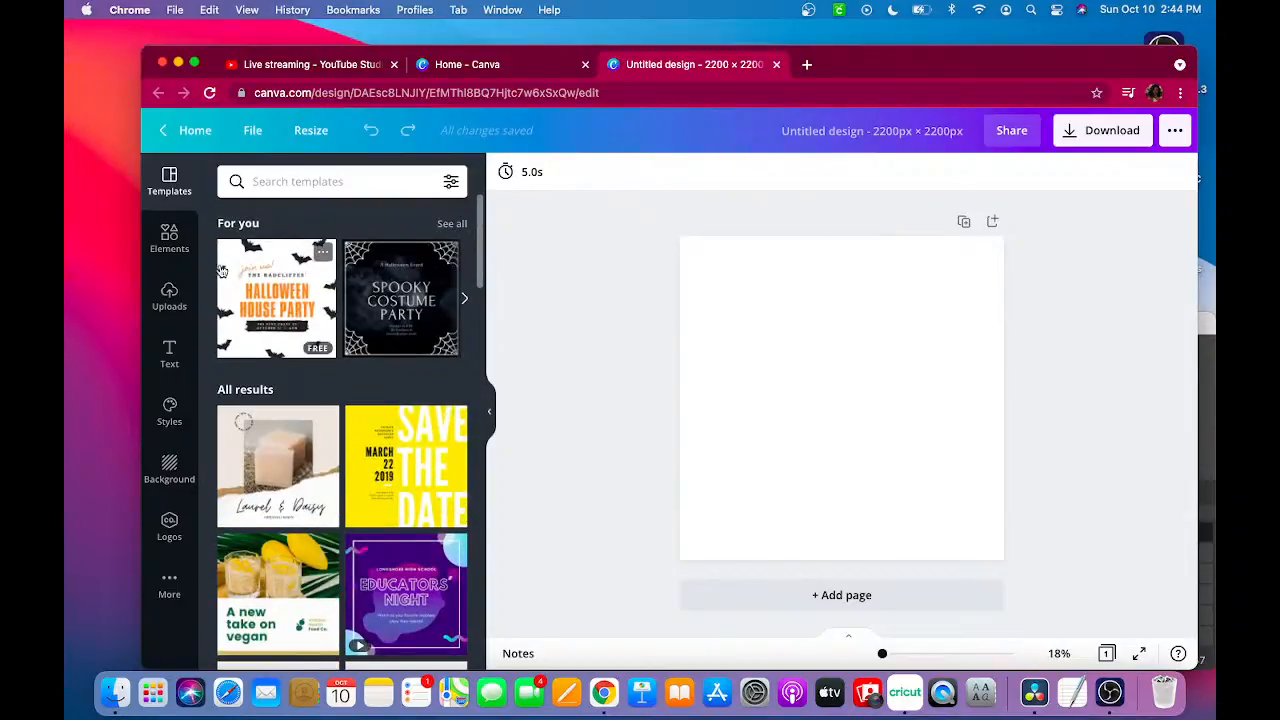
pyautogui.click(170, 238)
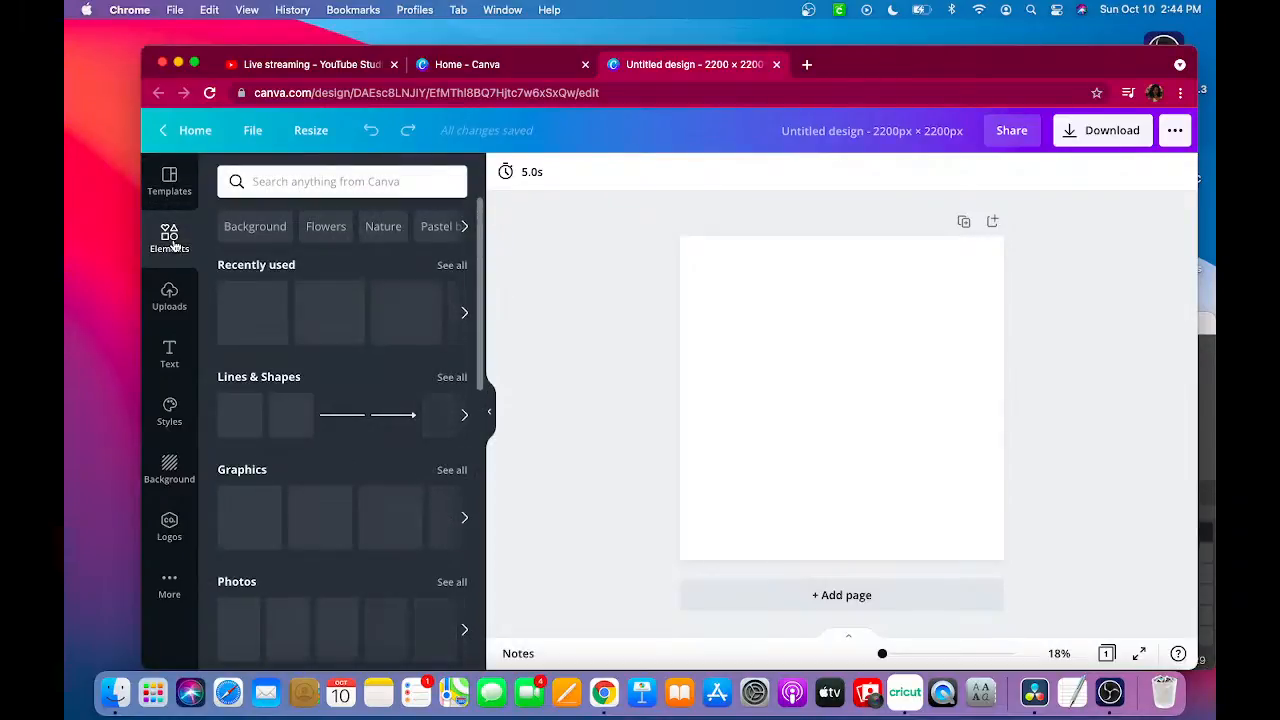
pyautogui.click(305, 184)
pyautogui.write('brain')
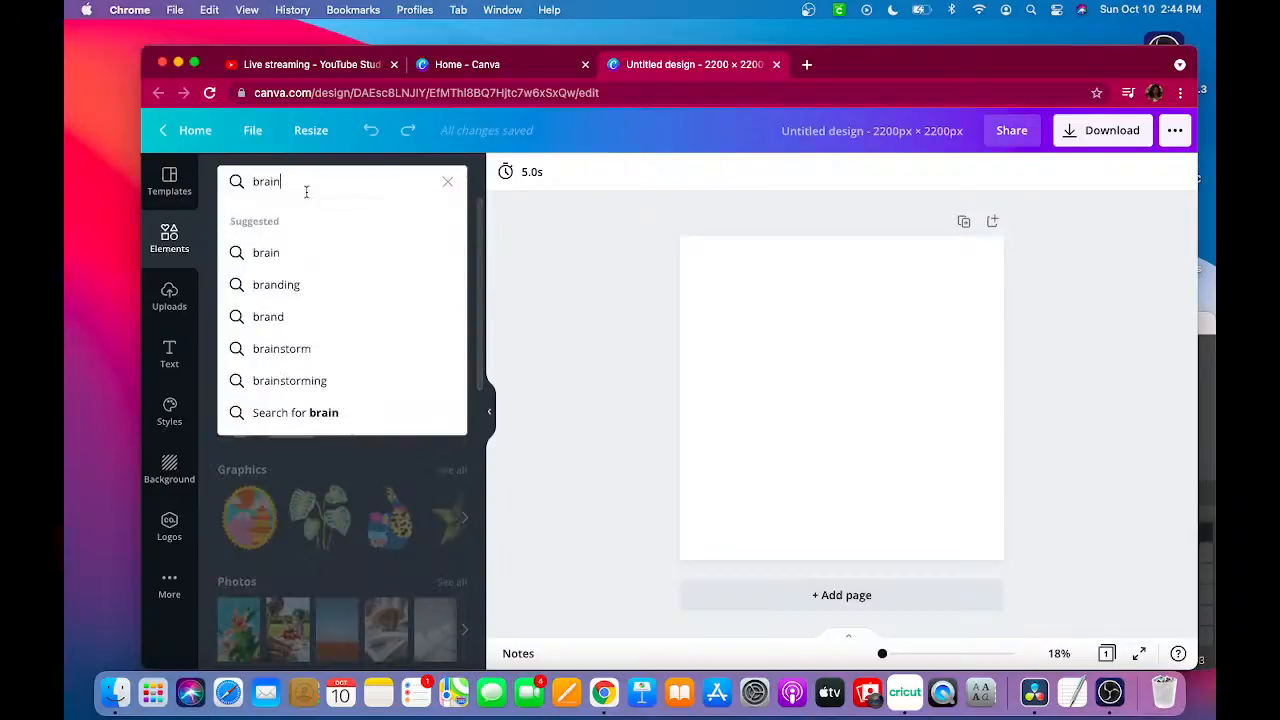
pyautogui.click(286, 252)
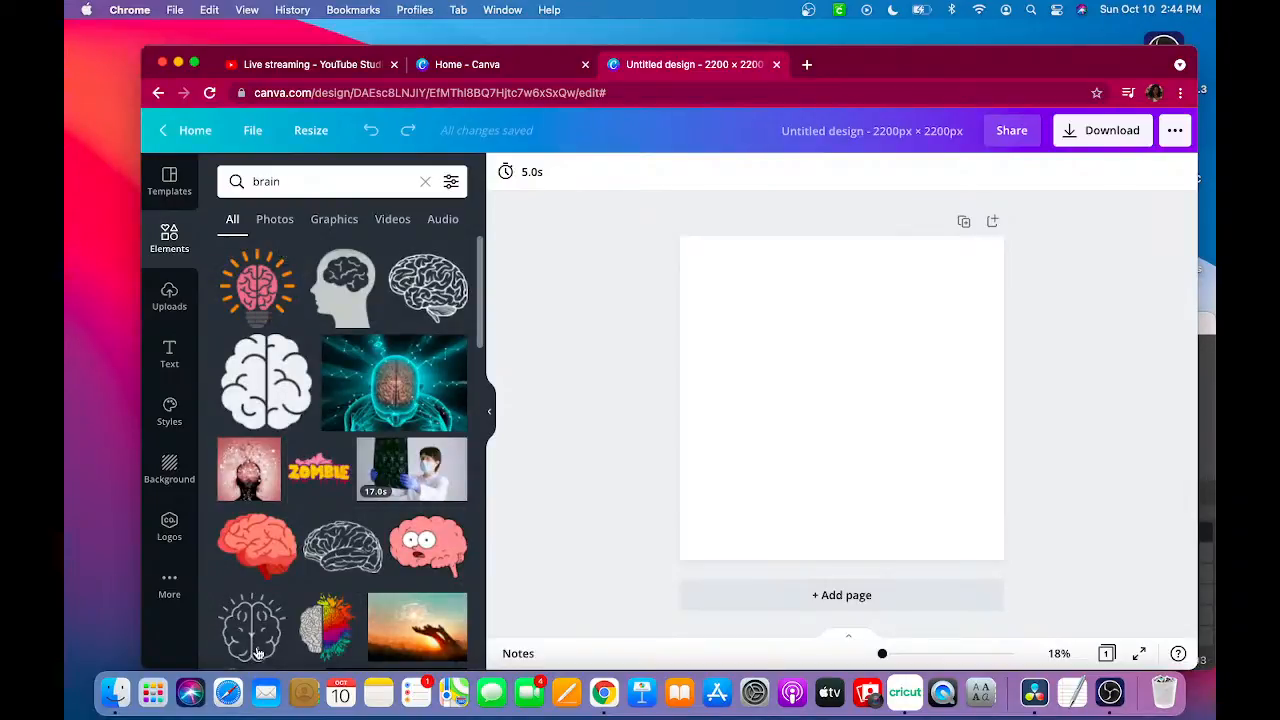
# - Place the line-art brain with rays on the page, move it toward the upper left and enlarge it
pyautogui.moveTo(255, 625); pyautogui.dragTo(862, 334)
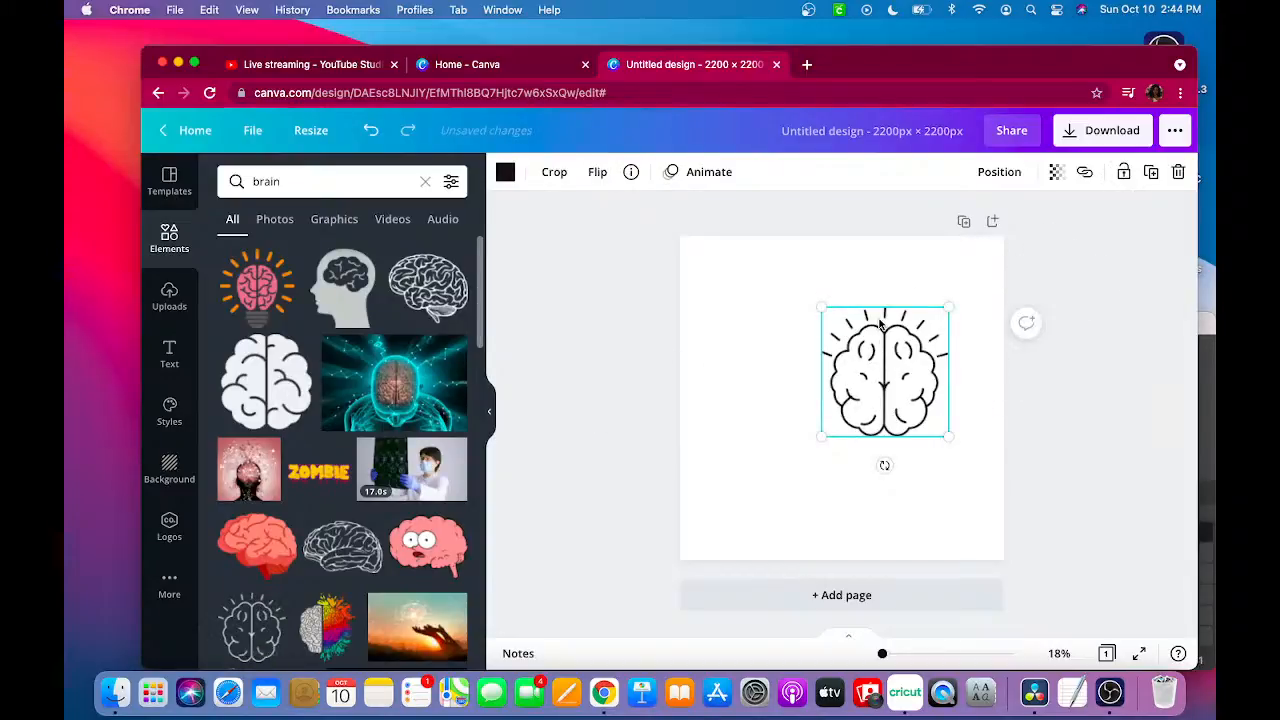
pyautogui.moveTo(852, 308); pyautogui.dragTo(745, 278)
pyautogui.moveTo(840, 408); pyautogui.dragTo(888, 452)
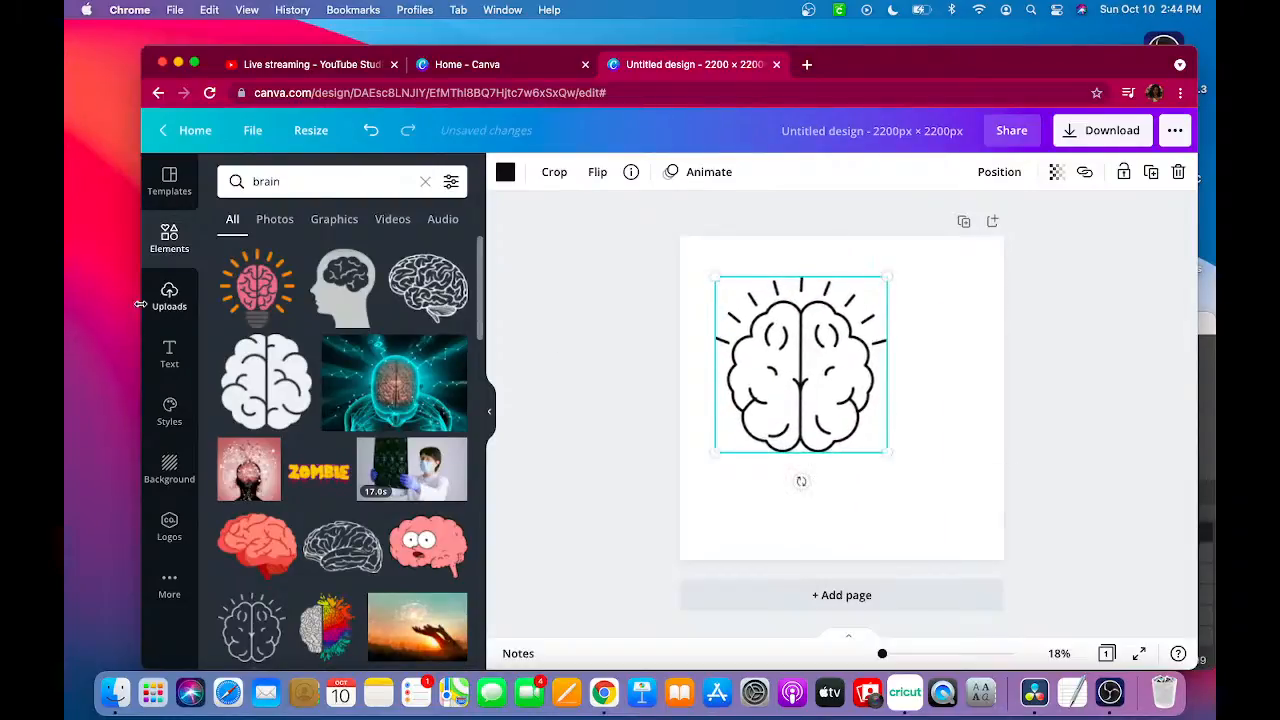
# - Add the outlined BE BRAVE font combination below and to the right of the brain and recolor it black from the Sofly palette
pyautogui.click(168, 354)
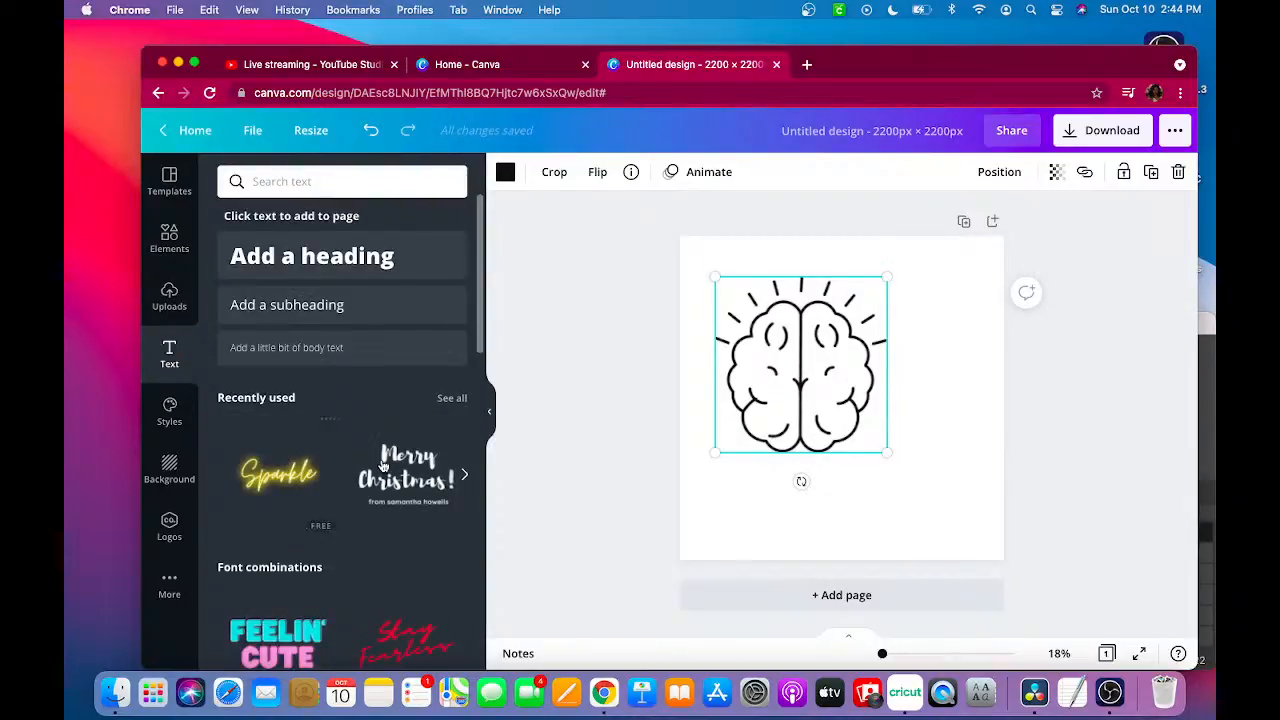
pyautogui.scroll(-3, 344, 449)
pyautogui.scroll(3, 386, 466)
pyautogui.scroll(-1, 348, 545)
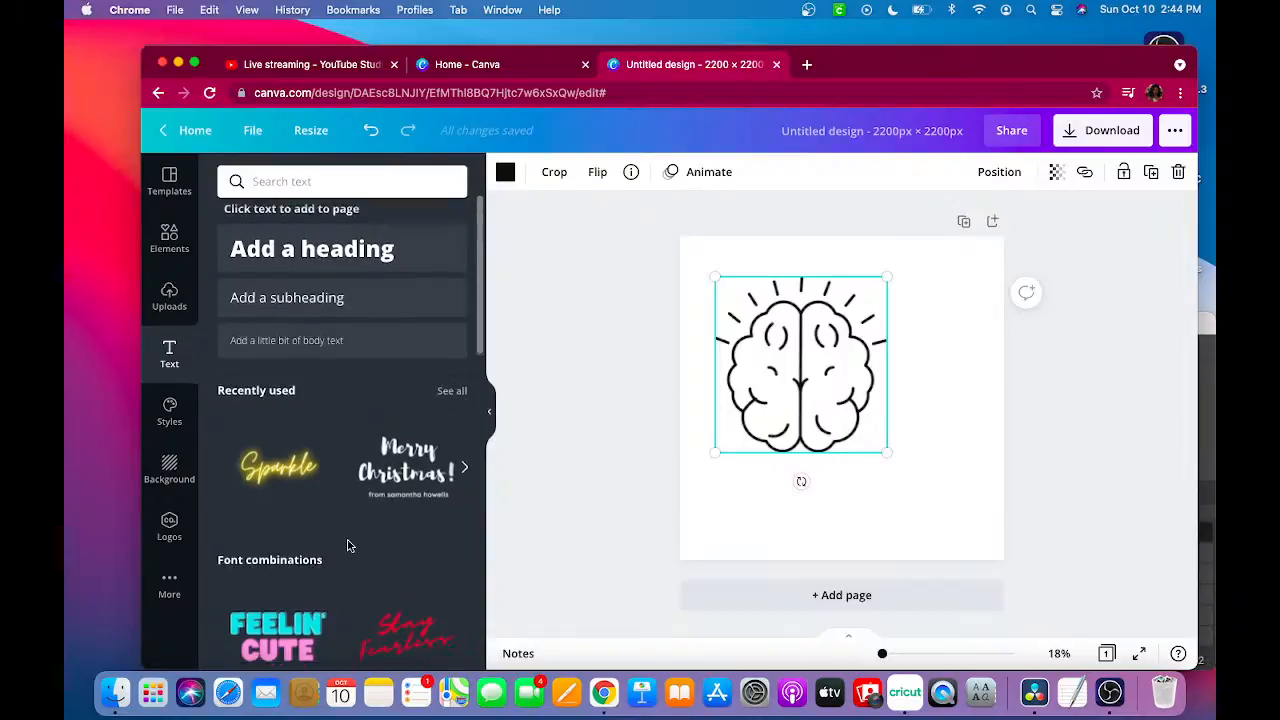
pyautogui.scroll(-5, 348, 545)
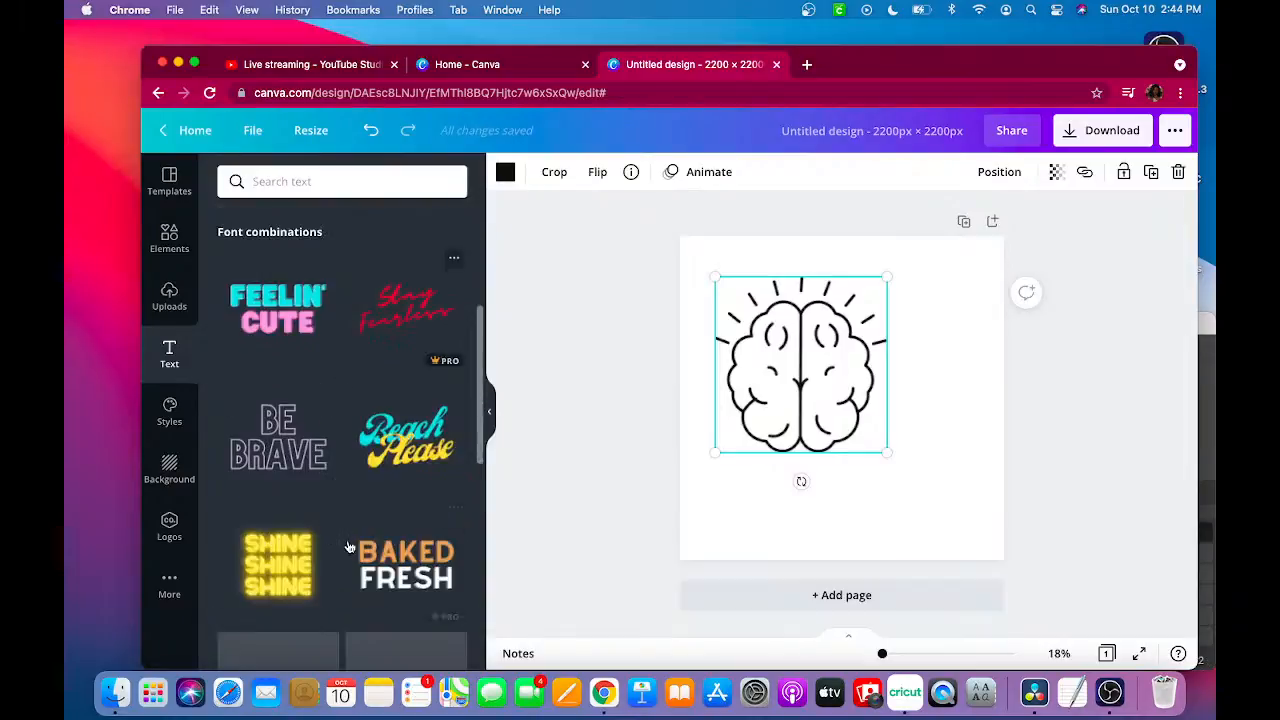
pyautogui.click(284, 413)
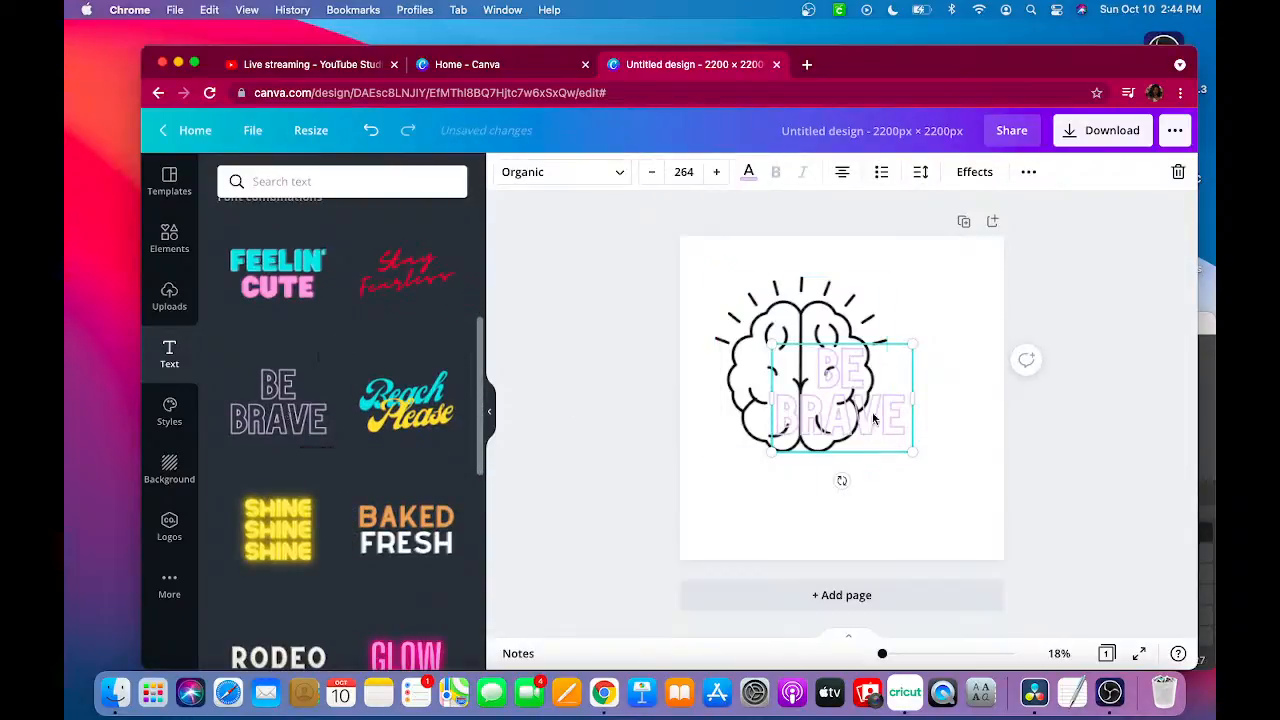
pyautogui.moveTo(908, 462); pyautogui.dragTo(917, 463)
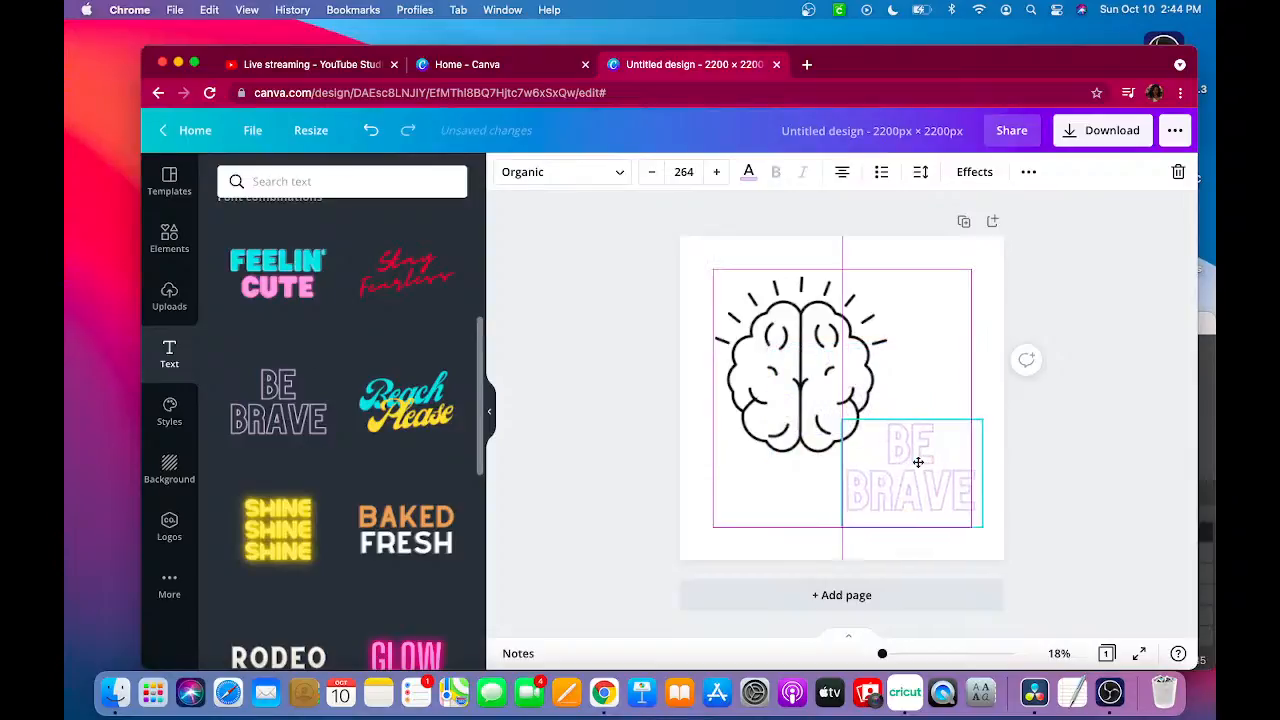
pyautogui.click(748, 172)
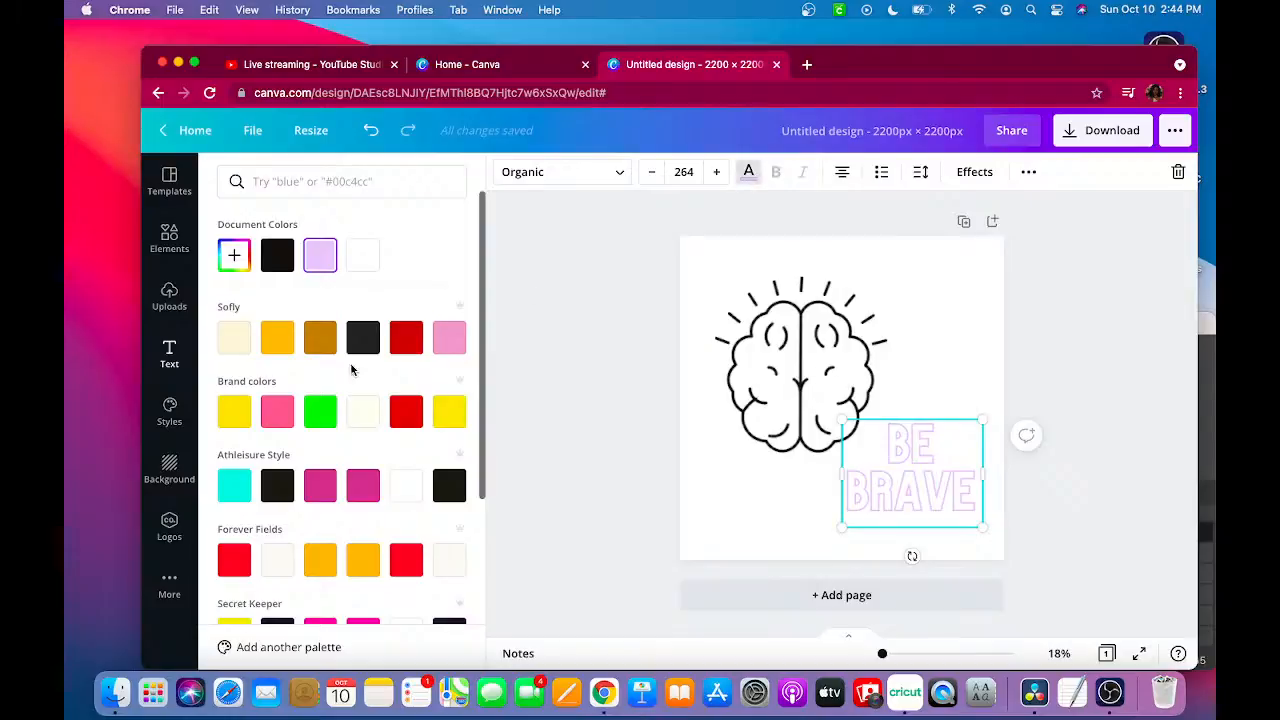
pyautogui.click(376, 335)
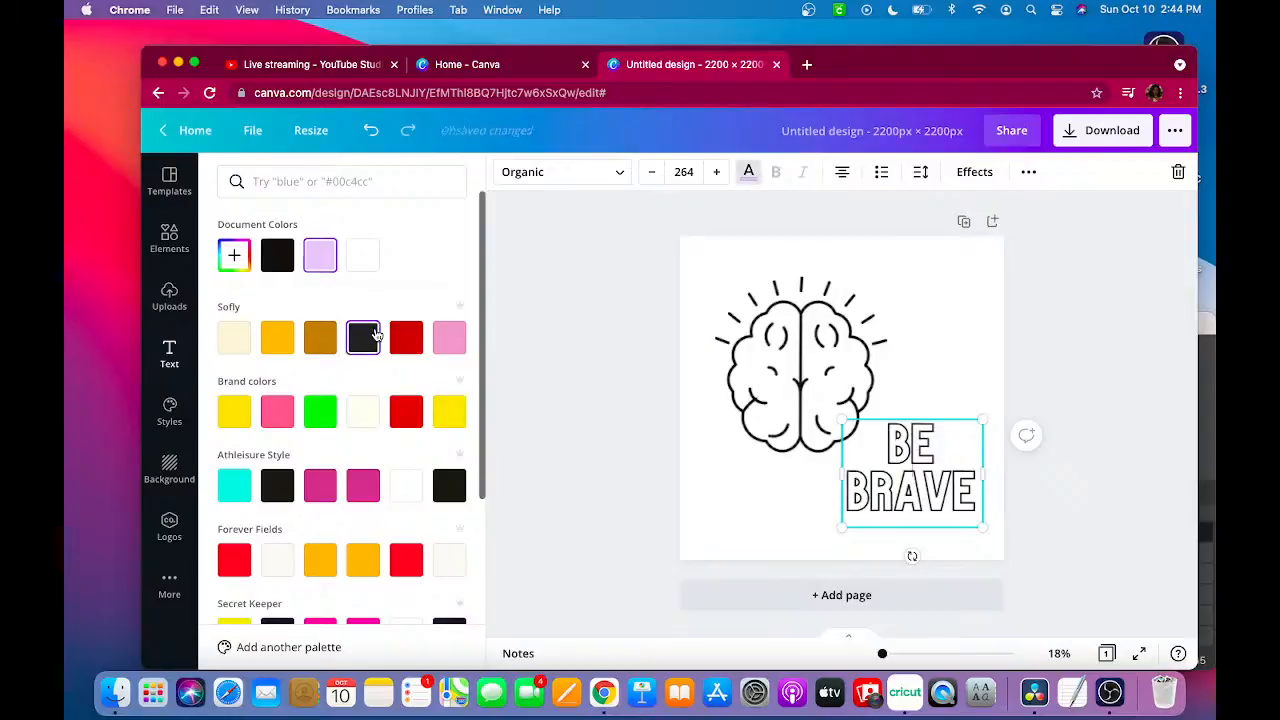
# - Replace the BE BRAVE text with BALLER FACTS and widen its text box so BALLER fits on one line
pyautogui.doubleClick(899, 447)
pyautogui.write('BALLER')
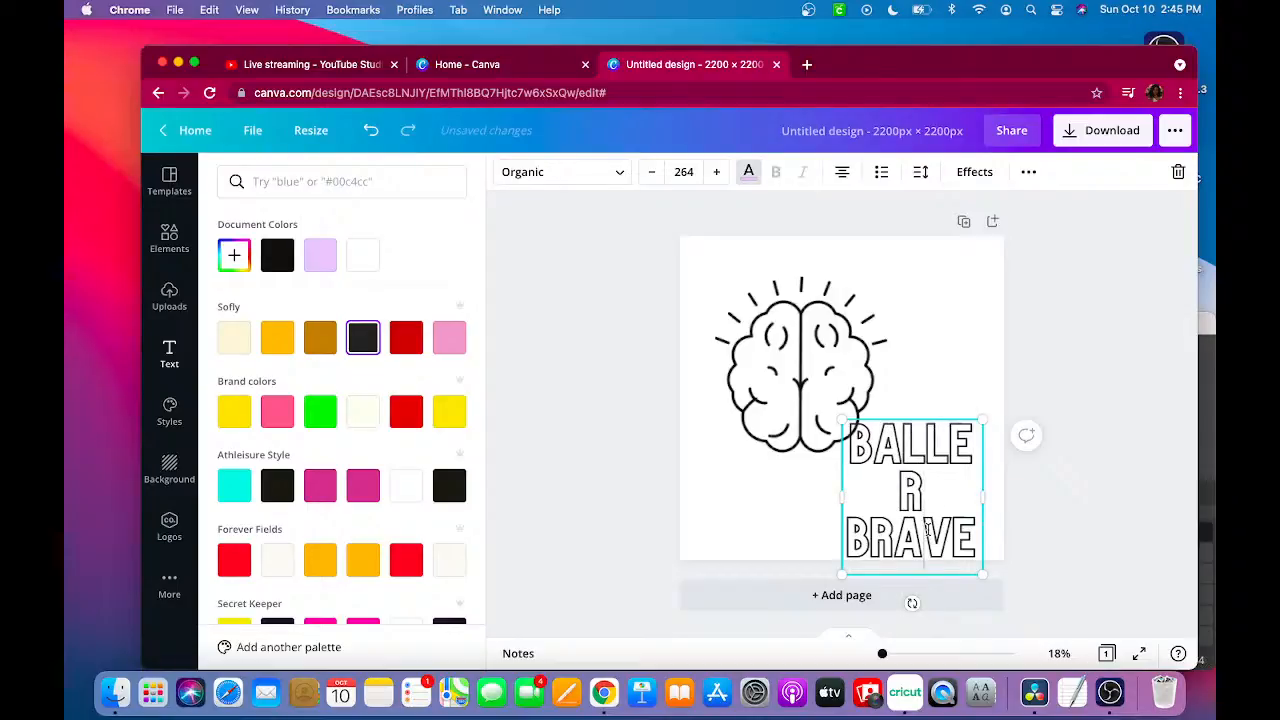
pyautogui.doubleClick(928, 530)
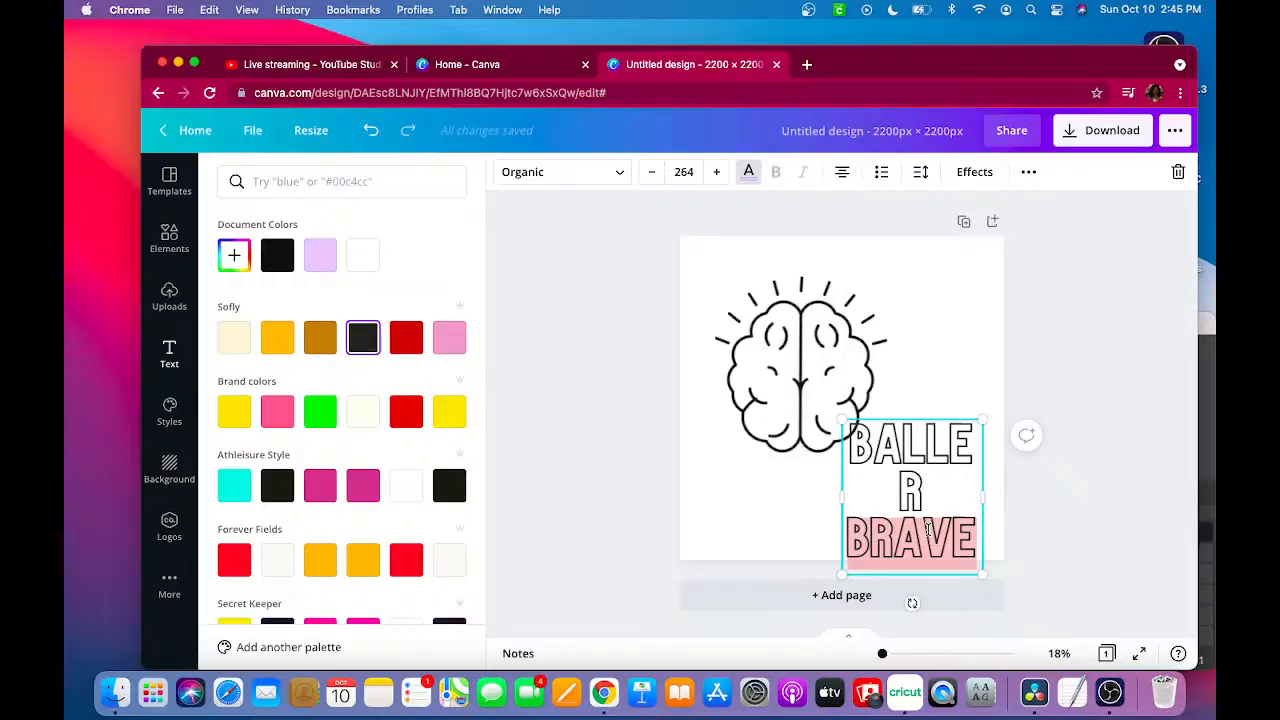
pyautogui.write('FACTS')
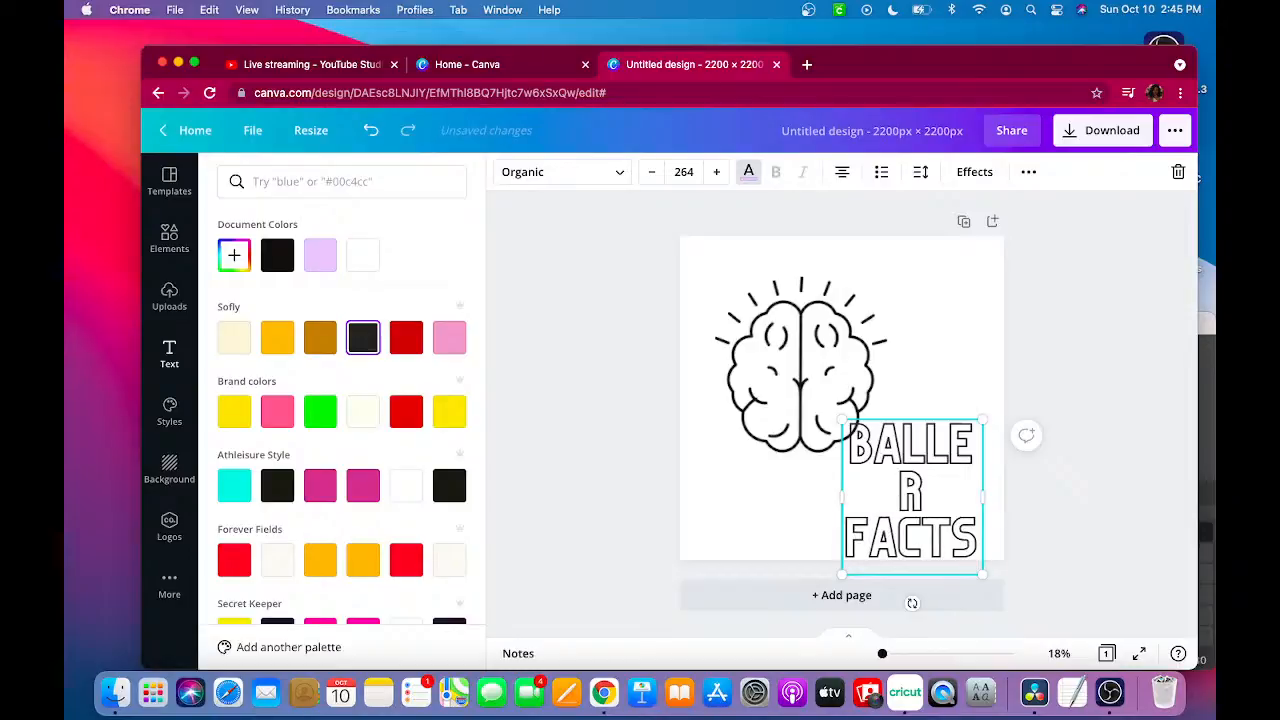
pyautogui.moveTo(1005, 493); pyautogui.dragTo(1017, 490)
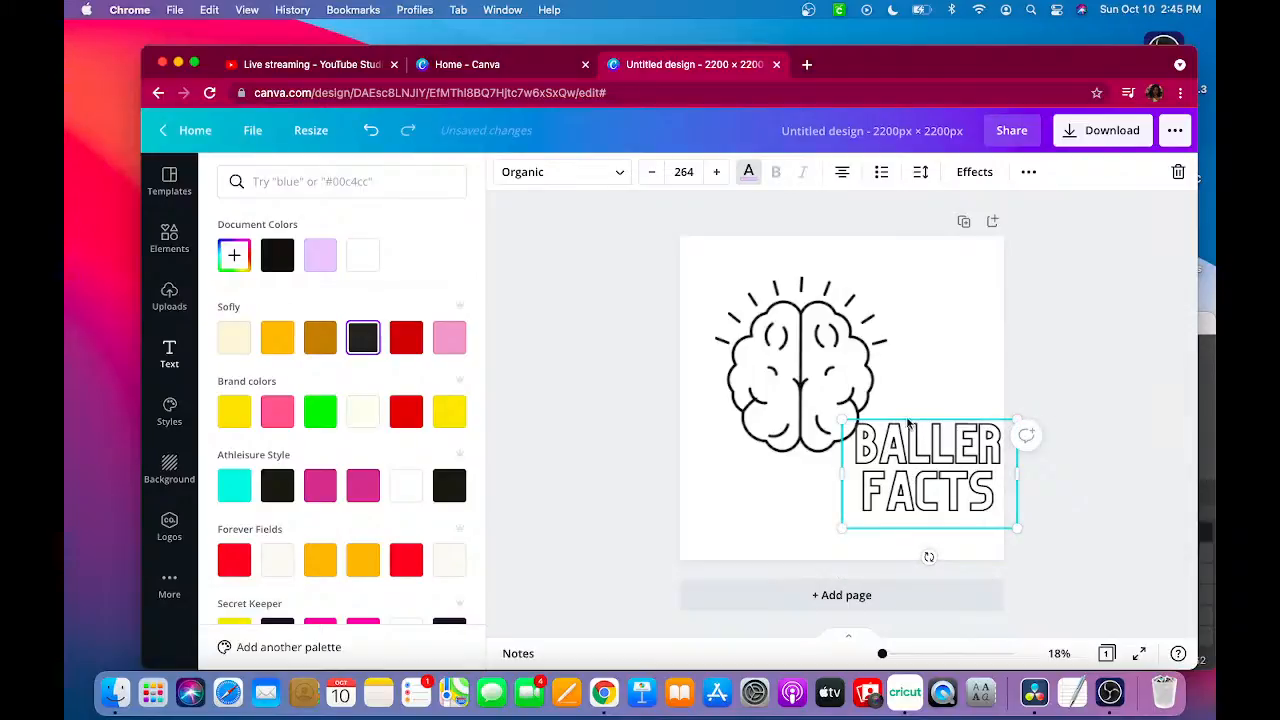
# - Shrink the brain graphic, tilt it counter-clockwise and position it in the page's upper-left area
pyautogui.moveTo(903, 417); pyautogui.dragTo(875, 328)
pyautogui.moveTo(783, 336); pyautogui.dragTo(755, 302)
pyautogui.moveTo(870, 414); pyautogui.dragTo(818, 385)
# - Move the BALLER FACTS text directly beneath the brain, near the page's middle, and enlarge it to font size 327
pyautogui.moveTo(917, 381); pyautogui.dragTo(876, 379)
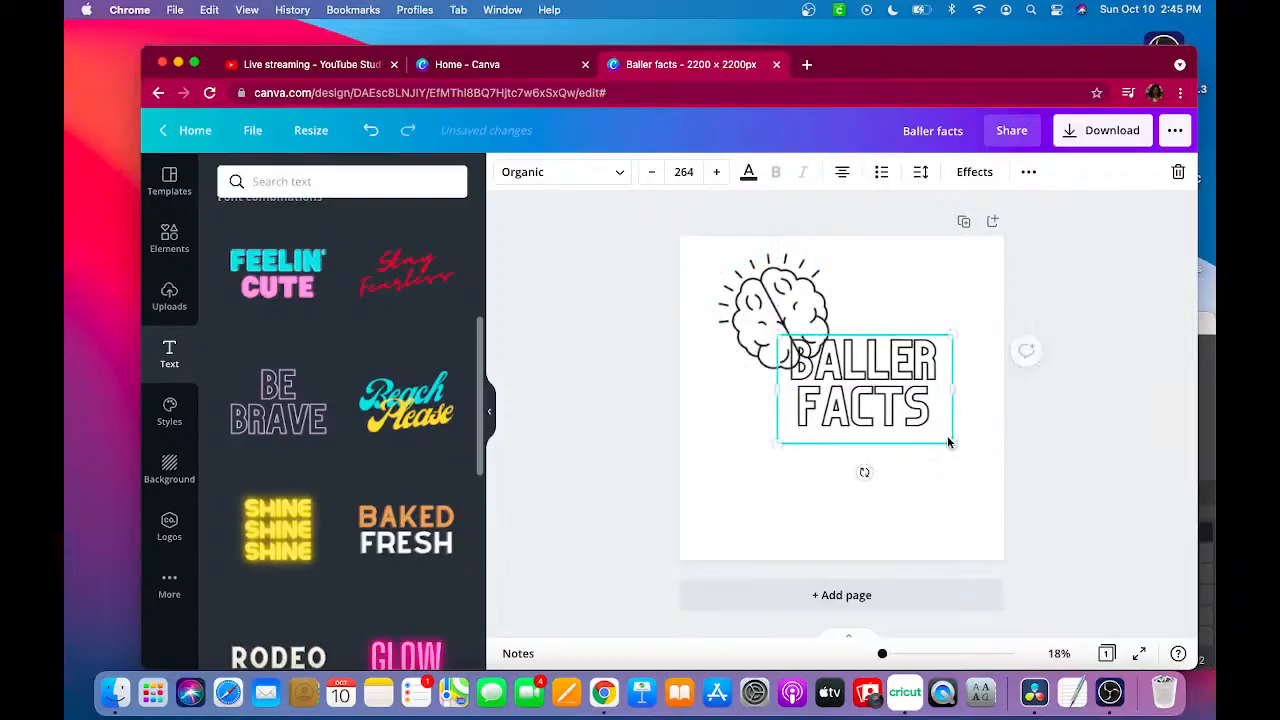
pyautogui.moveTo(967, 454); pyautogui.dragTo(994, 469)
pyautogui.moveTo(893, 396); pyautogui.dragTo(855, 410)
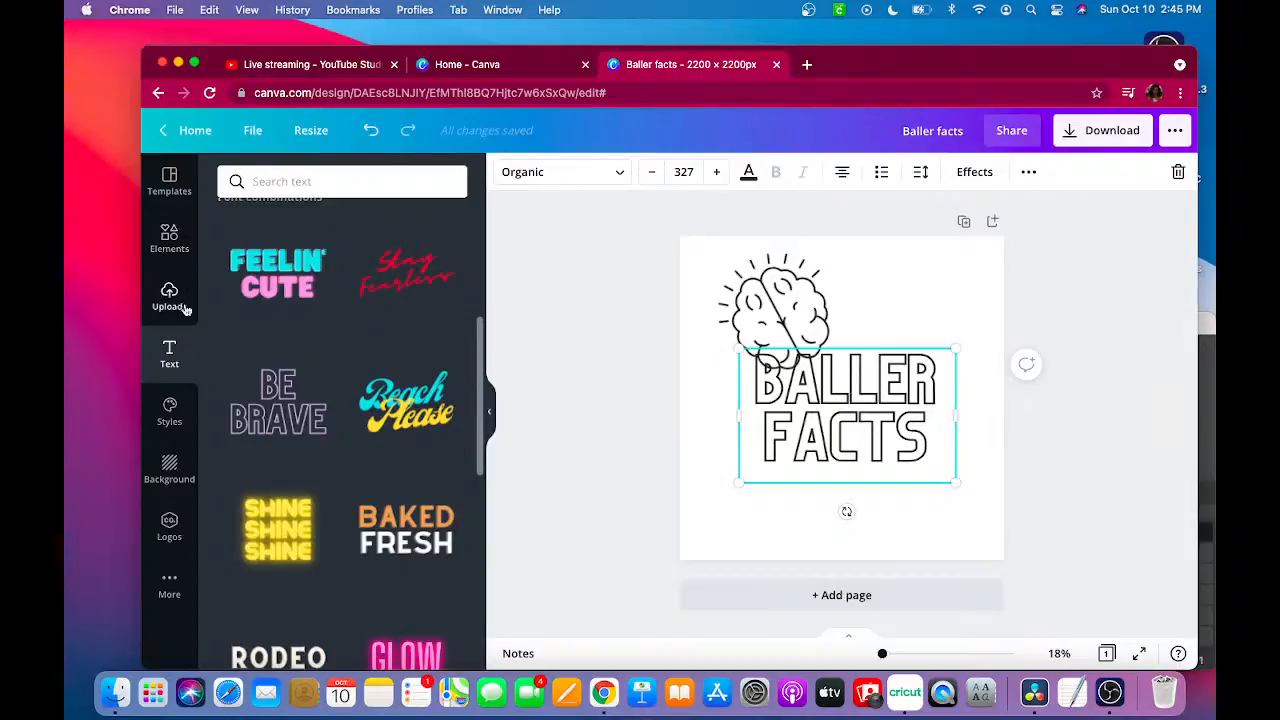
# - Add a subheading reading "w/LG" and position it just below the right part of FACTS
pyautogui.scroll(5, 330, 305)
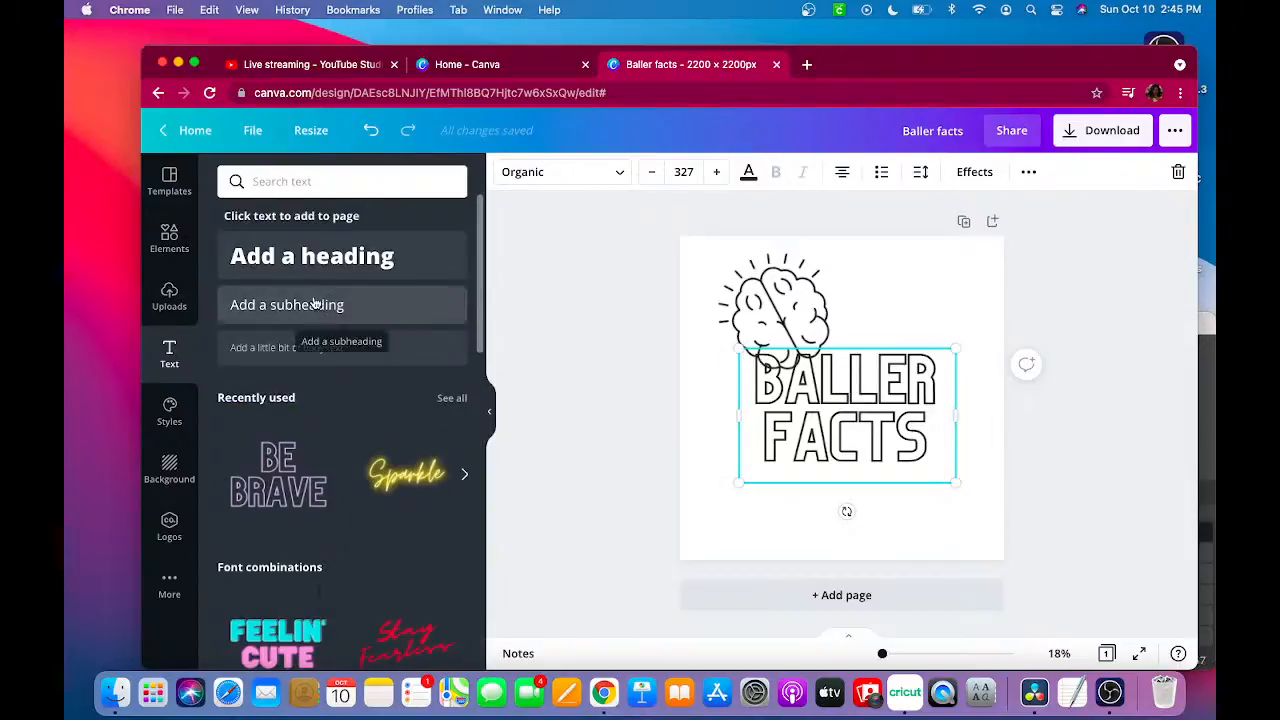
pyautogui.click(335, 307)
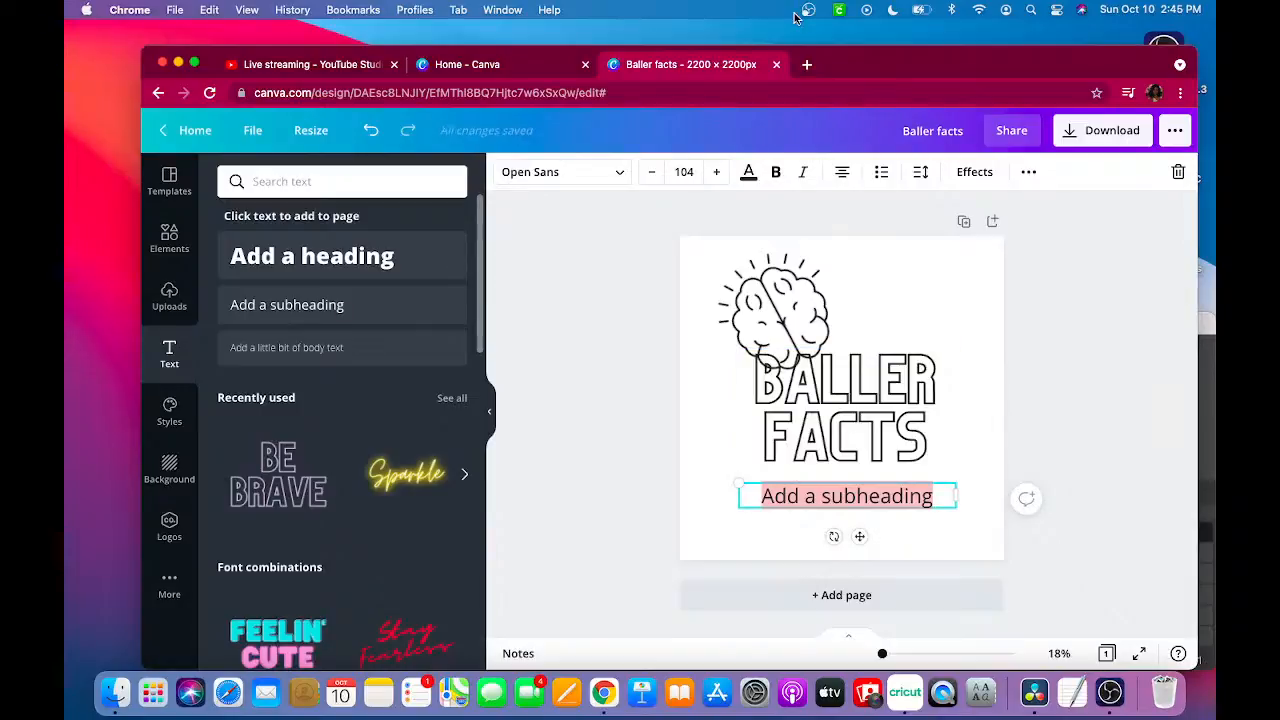
pyautogui.write('w/LG')
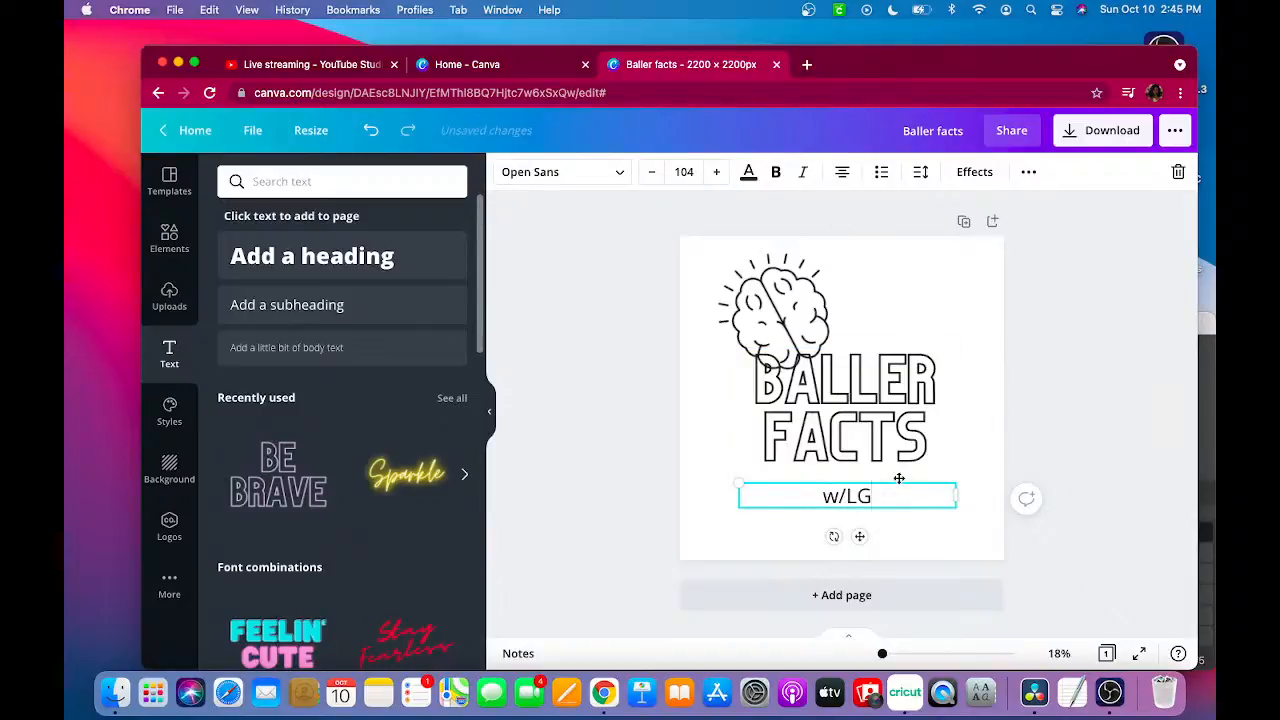
pyautogui.moveTo(911, 476); pyautogui.dragTo(948, 465)
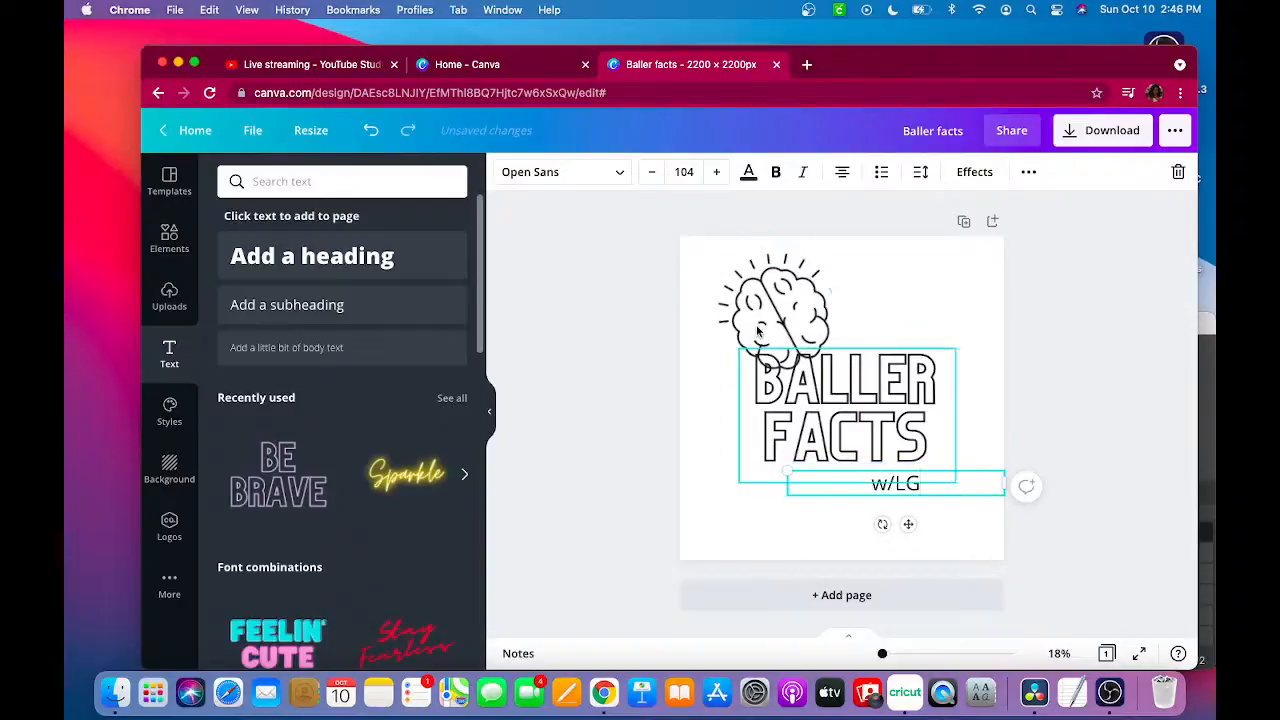
# - Increase the "w/LG" subheading's font size to 113
pyautogui.click(717, 173)
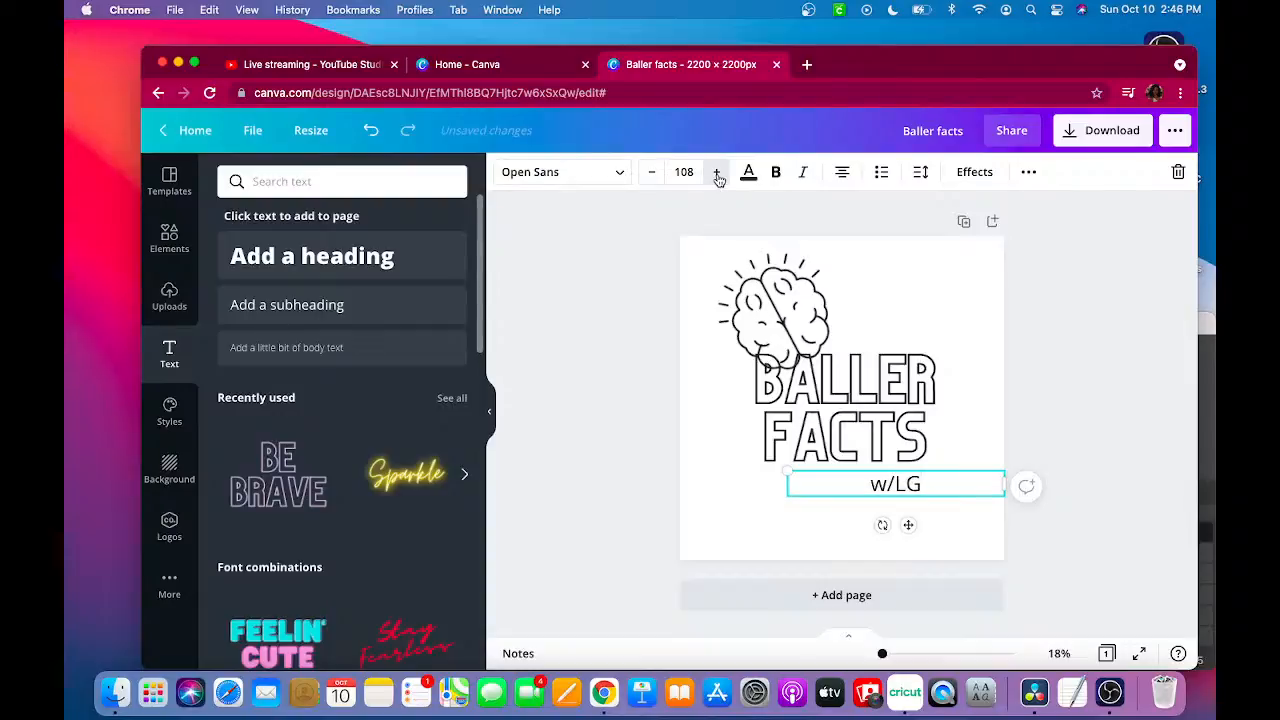
pyautogui.click(717, 173)
pyautogui.click(717, 173)
pyautogui.click(717, 173)
pyautogui.click(717, 173)
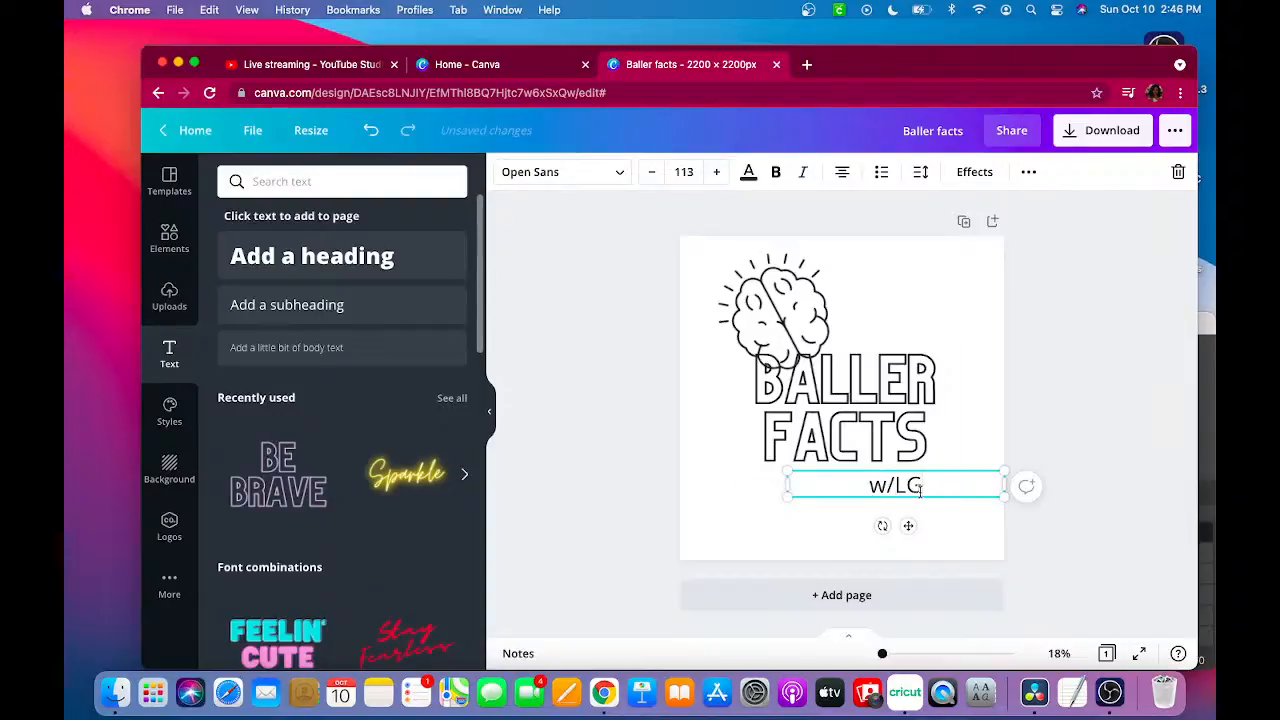
# - Change the subheading to read "w/LJ", enlarge it to font size 212 and tilt it counter-clockwise below the right end of FACTS
pyautogui.press('BackSpace')
pyautogui.press('BackSpace')
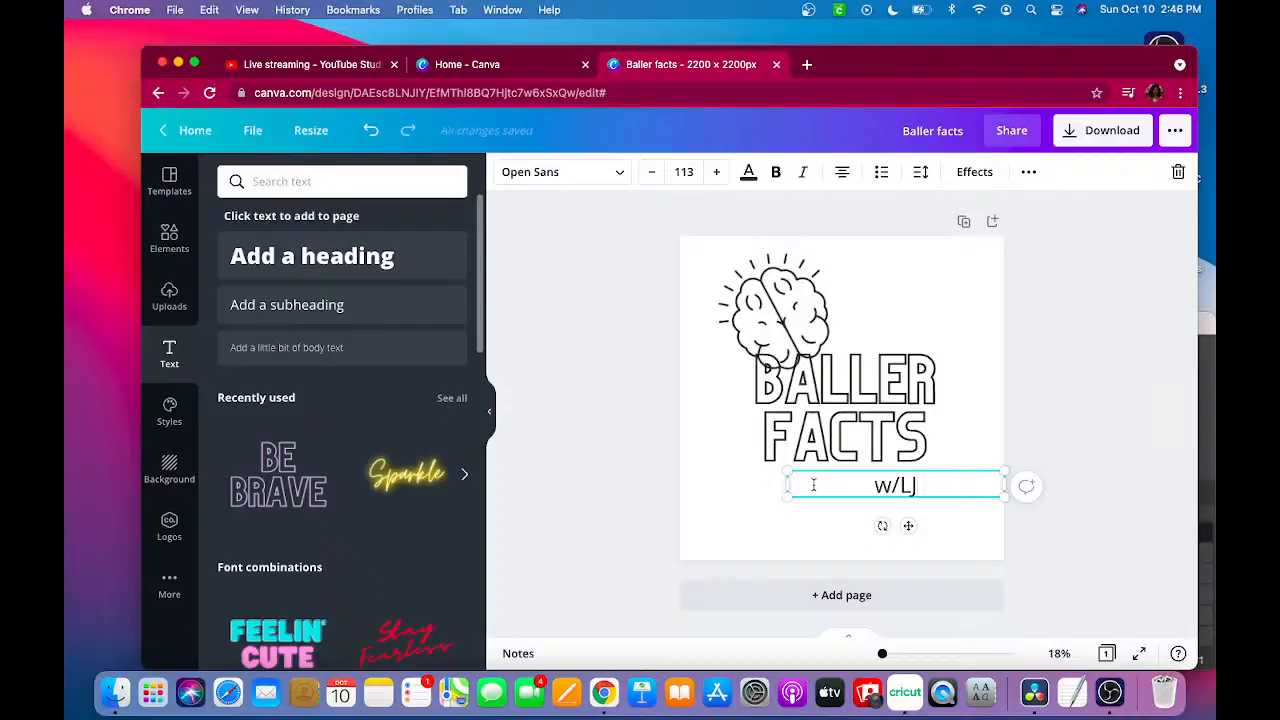
pyautogui.moveTo(788, 485); pyautogui.dragTo(933, 540)
pyautogui.click(979, 432)
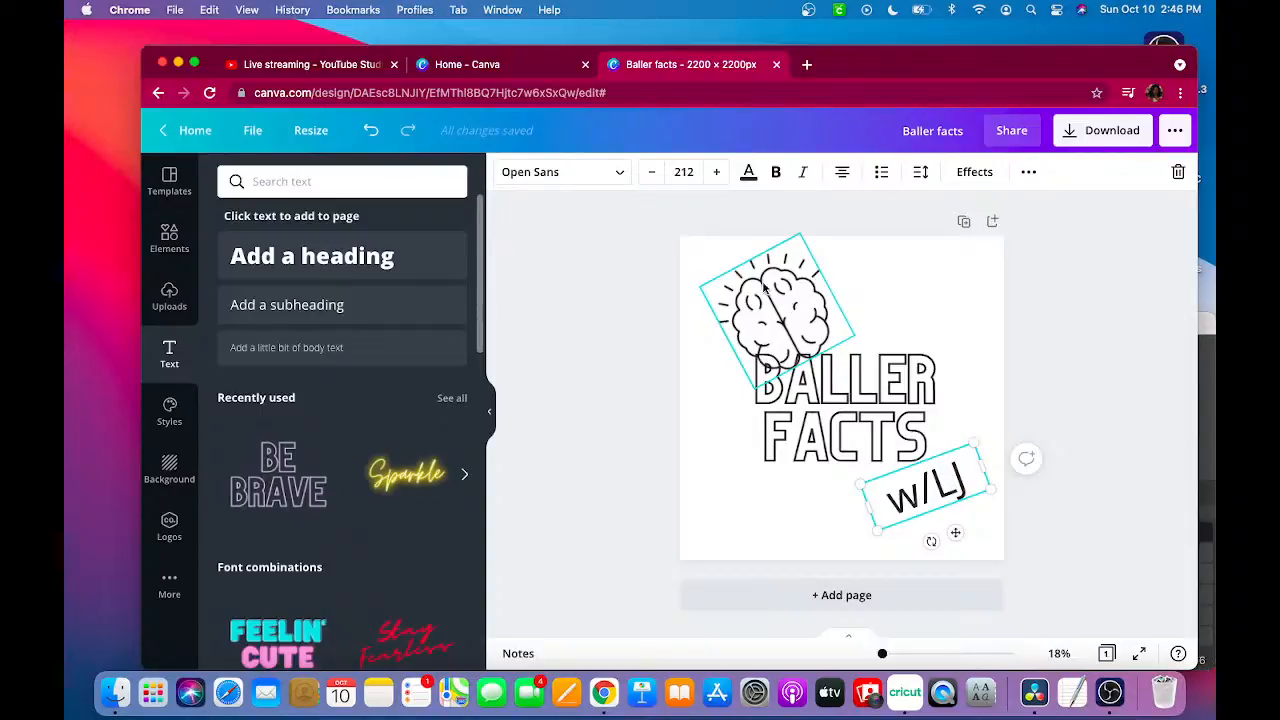
# - Try searching the text library for "basketball"
pyautogui.click(762, 300)
pyautogui.click(366, 184)
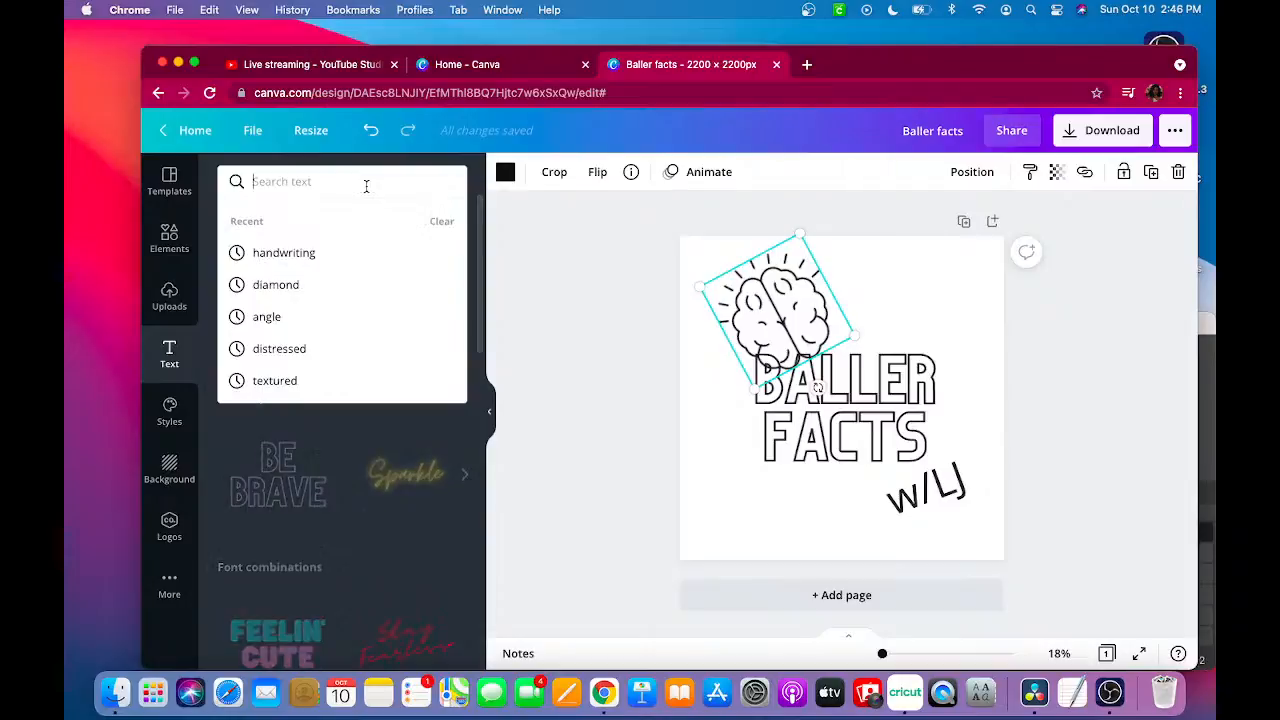
pyautogui.write('basketball')
pyautogui.press('Return')
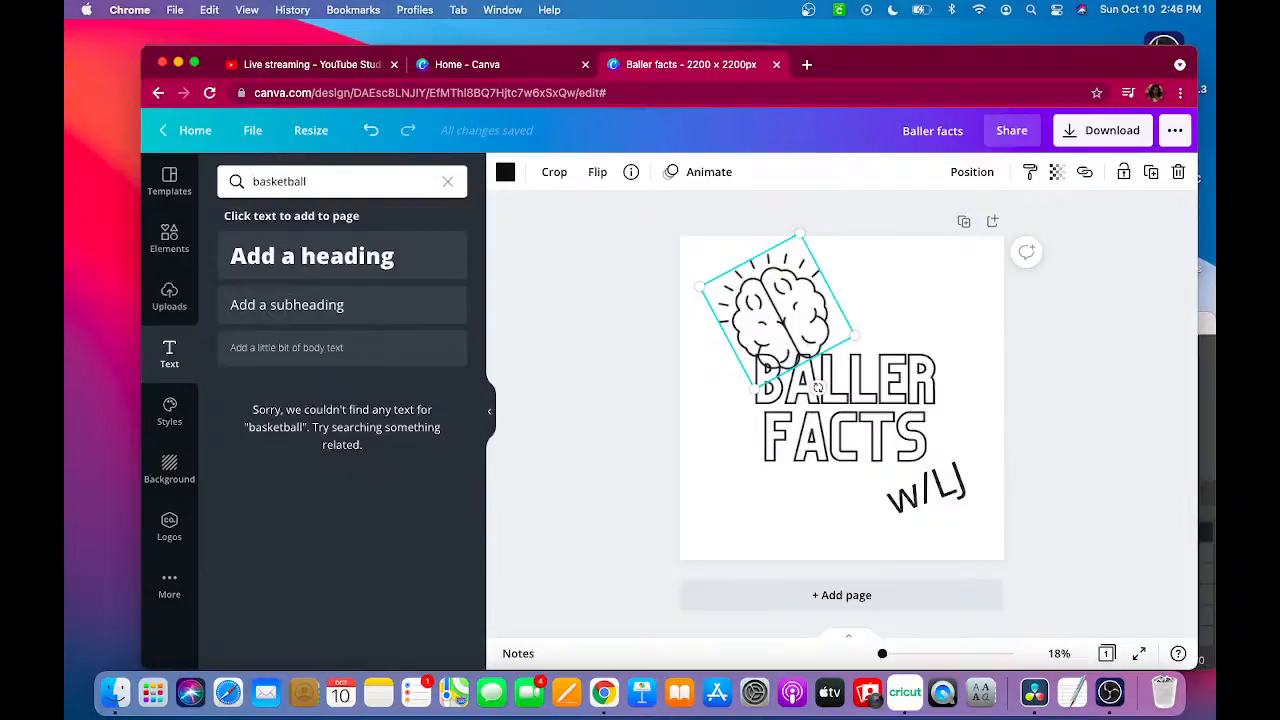
# - Search the graphic elements for "basketball" and replace the brain graphic with the outlined basketball
pyautogui.click(165, 238)
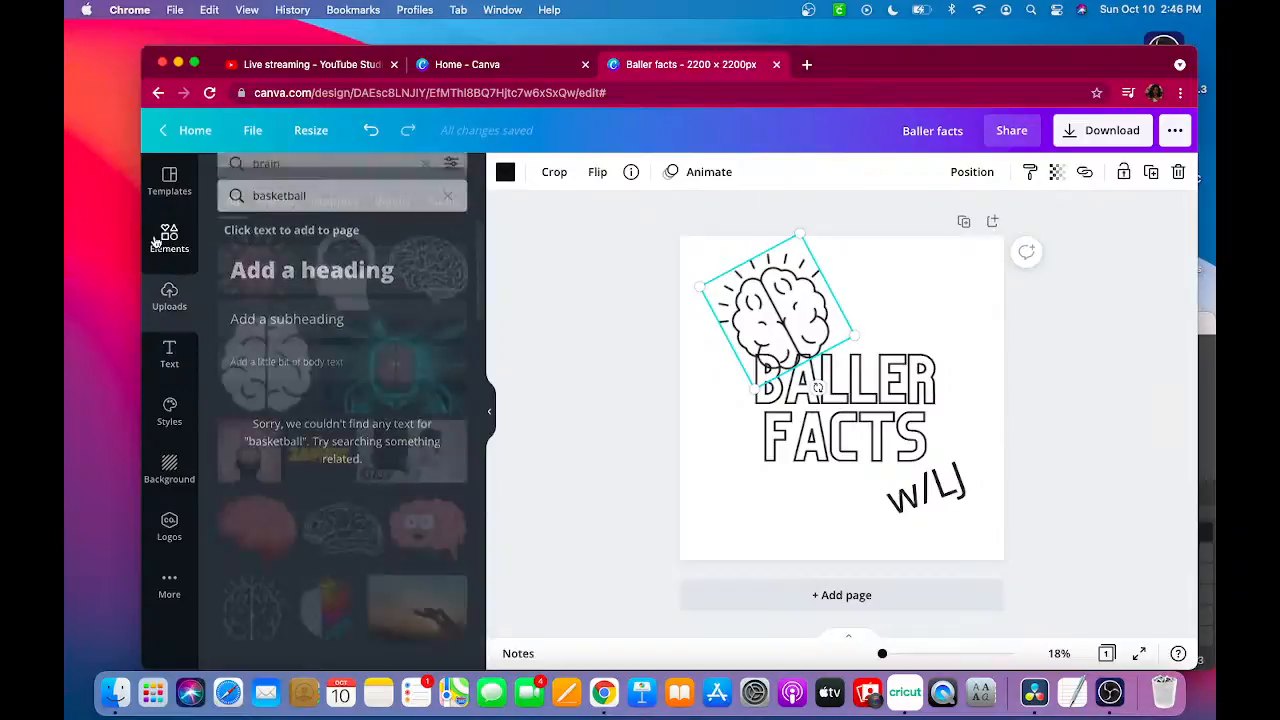
pyautogui.click(300, 182)
pyautogui.press('BackSpace')
pyautogui.press('BackSpace')
pyautogui.press('BackSpace')
pyautogui.press('BackSpace')
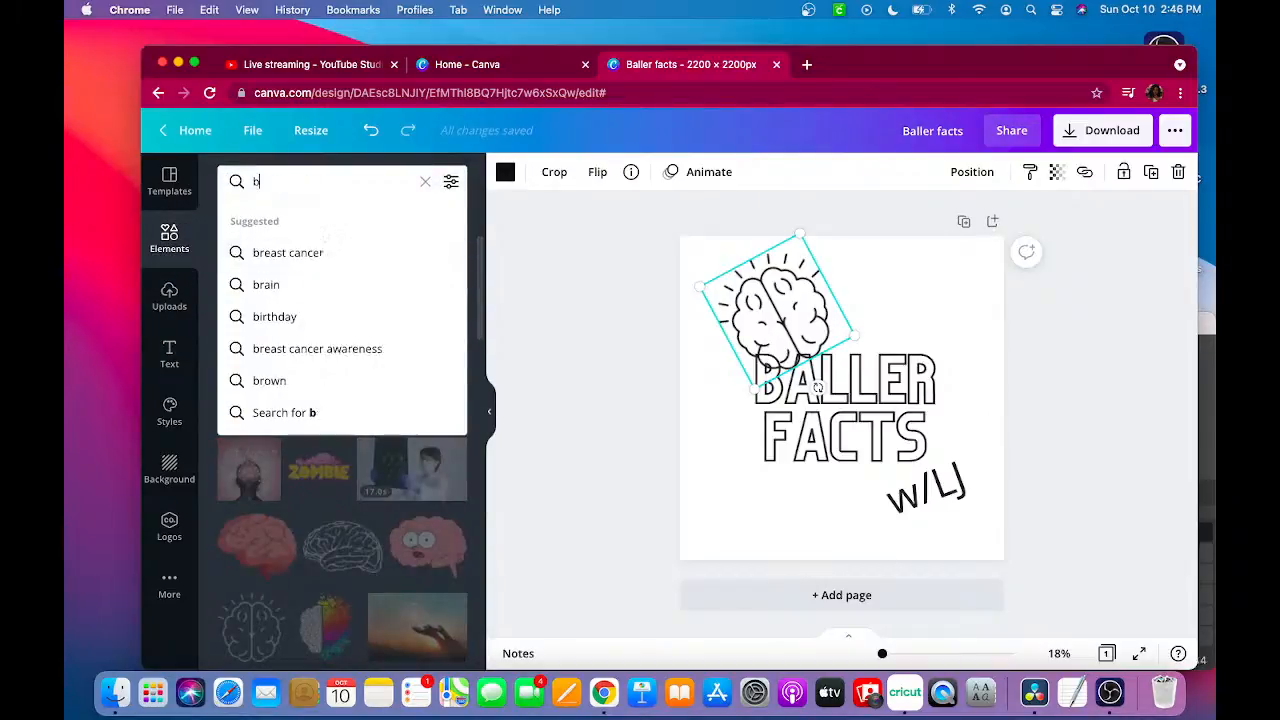
pyautogui.write('asketball')
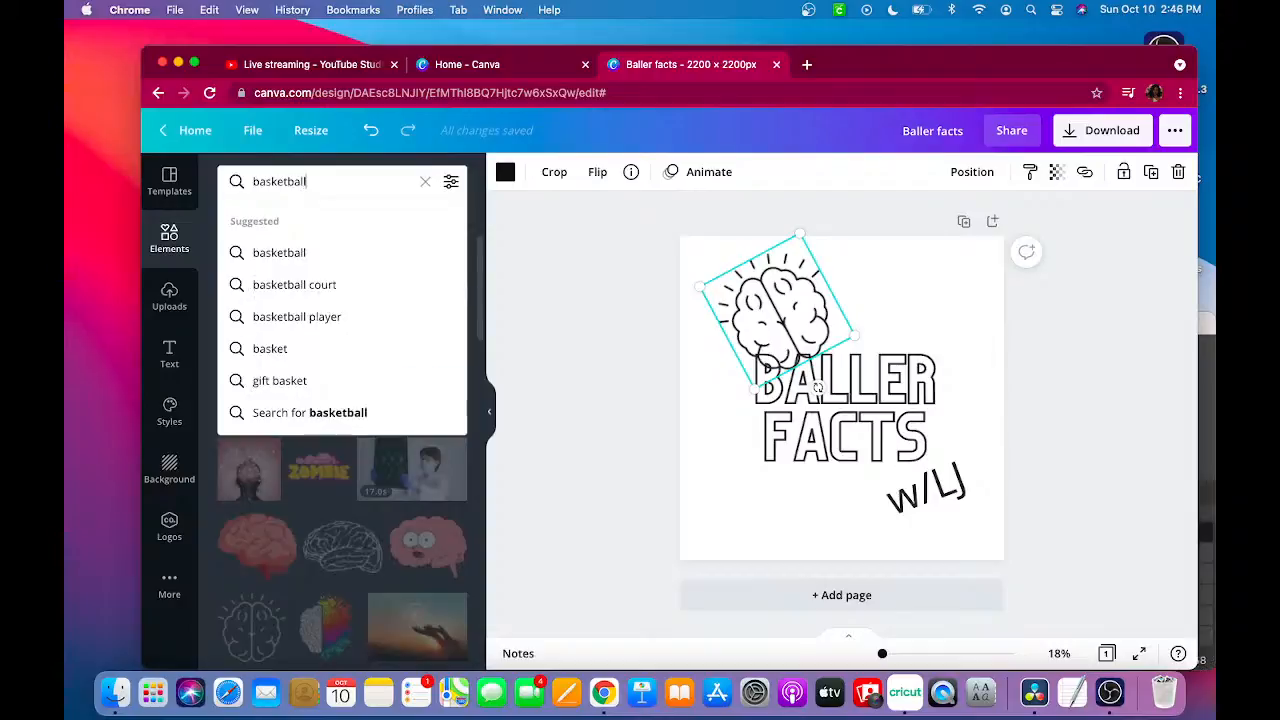
pyautogui.press('Return')
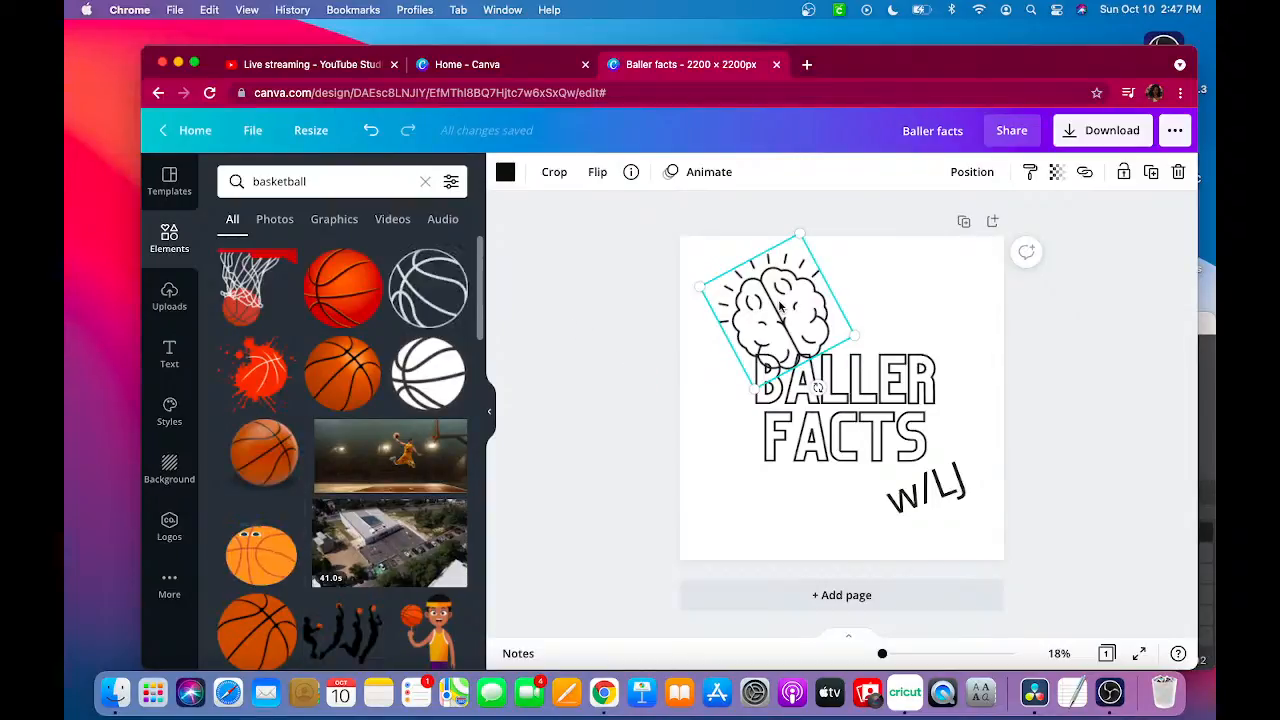
pyautogui.press('Delete')
pyautogui.moveTo(428, 305); pyautogui.dragTo(742, 275)
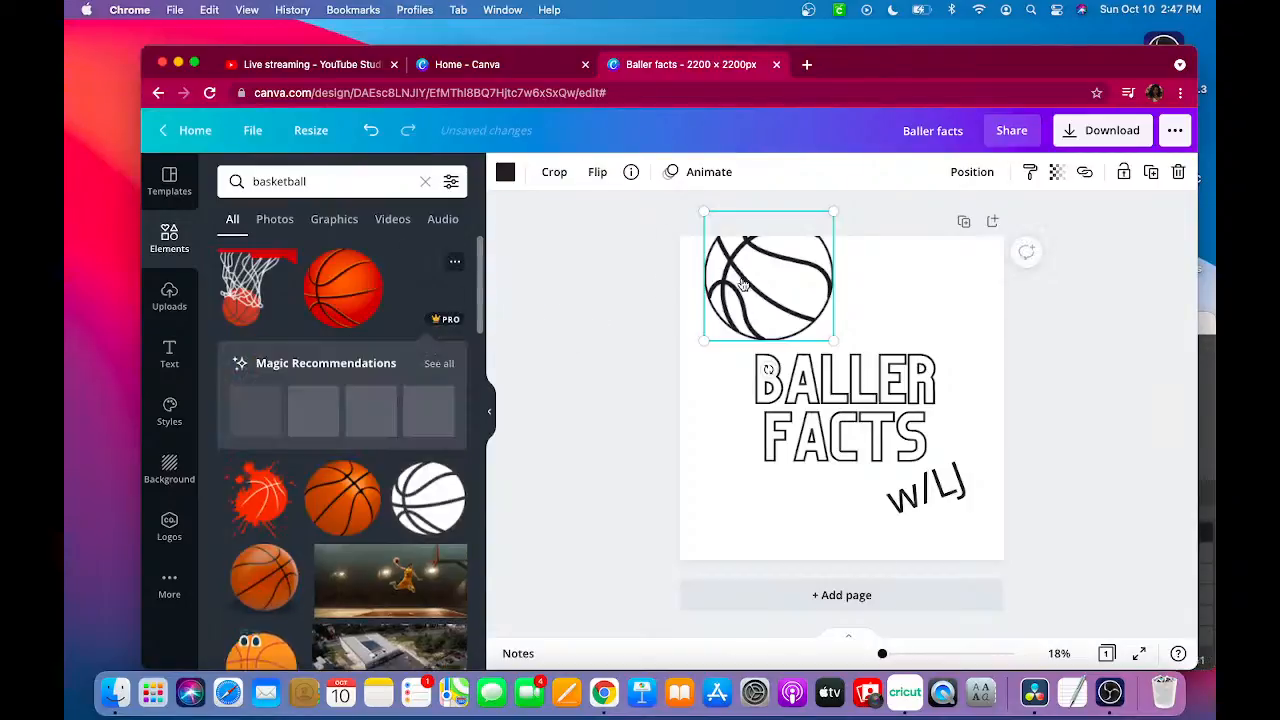
# - Resize the basketball, rotate it counter-clockwise and position it in the page's upper-left area, overlapping the start of BALLER
pyautogui.moveTo(768, 291); pyautogui.dragTo(878, 380)
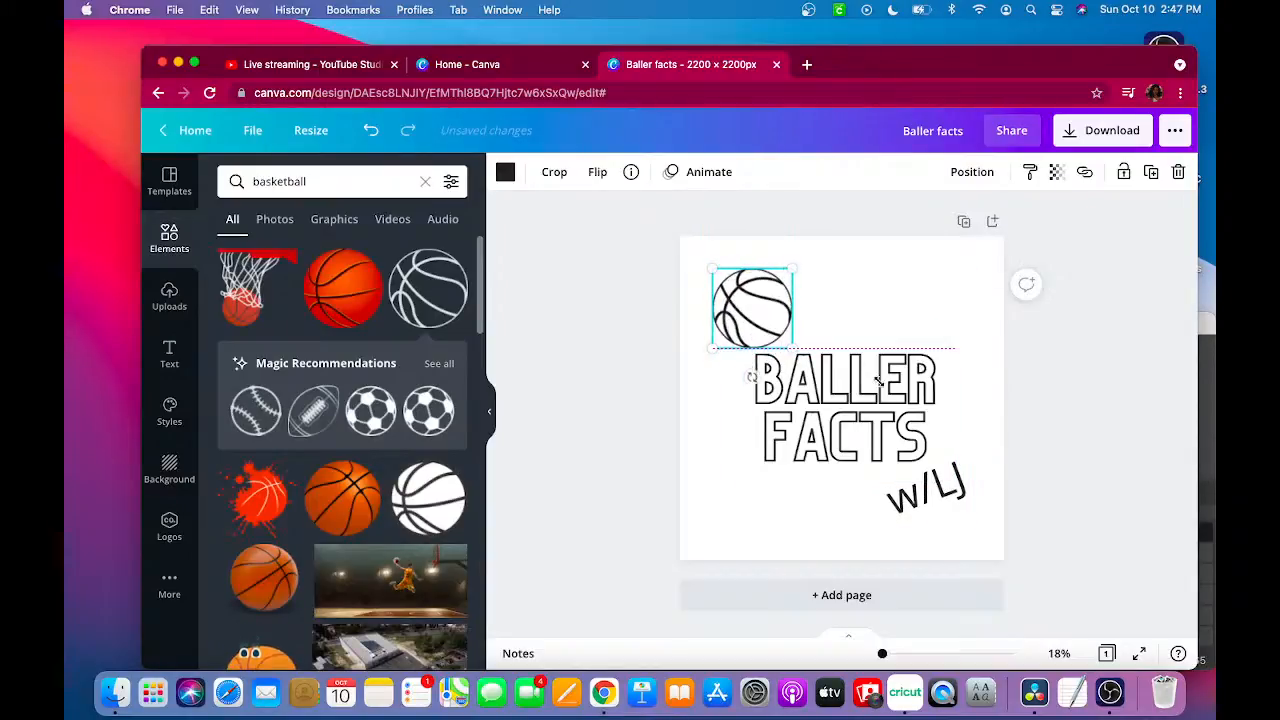
pyautogui.click(322, 64)
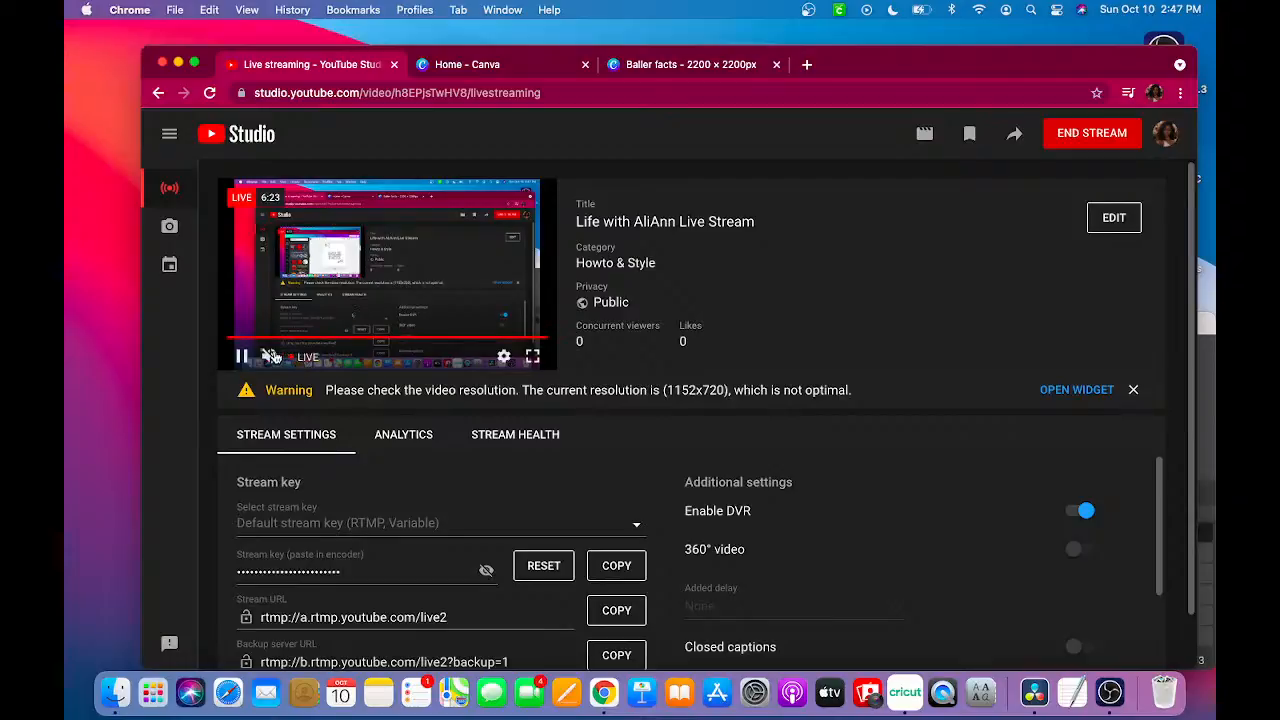
pyautogui.click(688, 66)
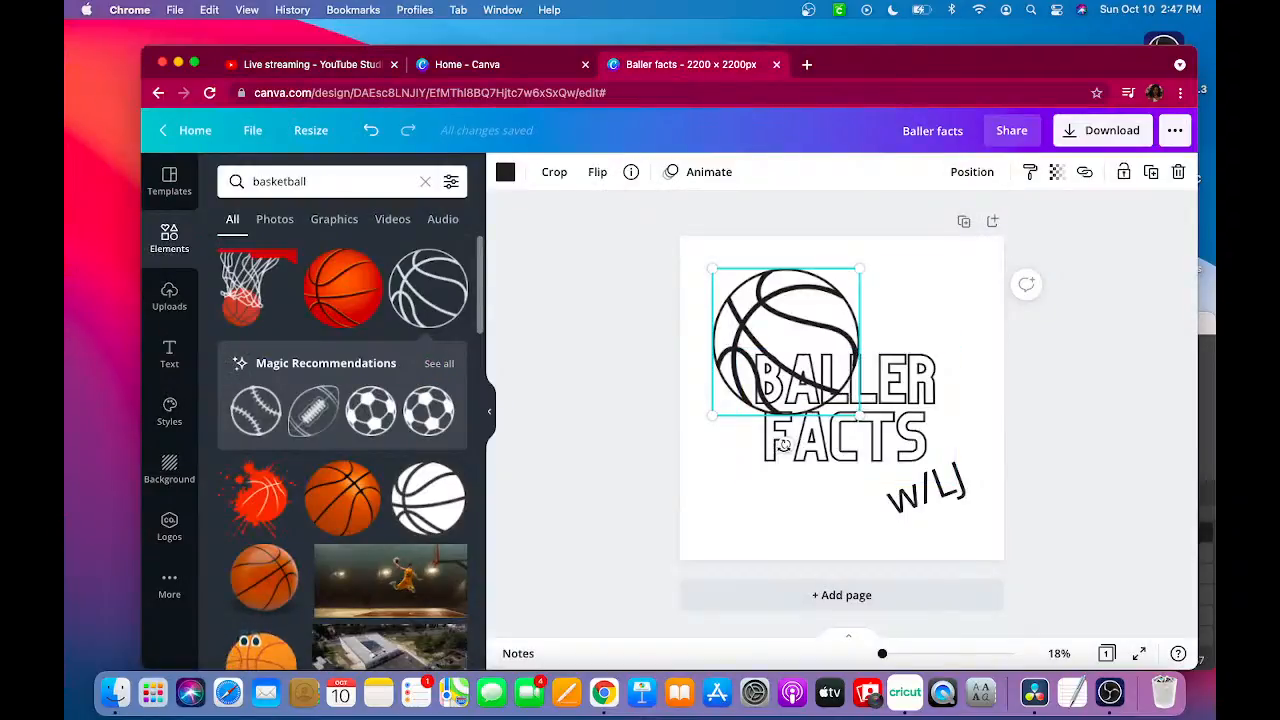
pyautogui.moveTo(785, 443); pyautogui.dragTo(907, 450)
pyautogui.click(764, 298)
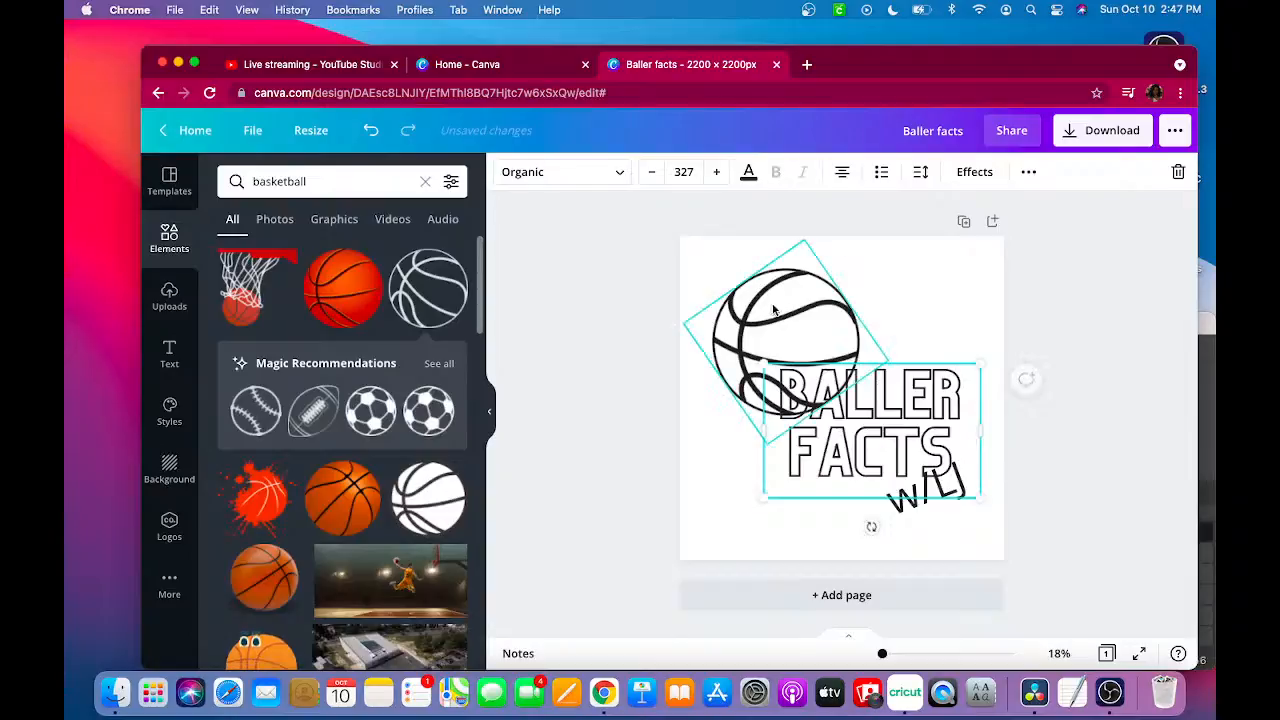
pyautogui.moveTo(762, 297); pyautogui.dragTo(740, 284)
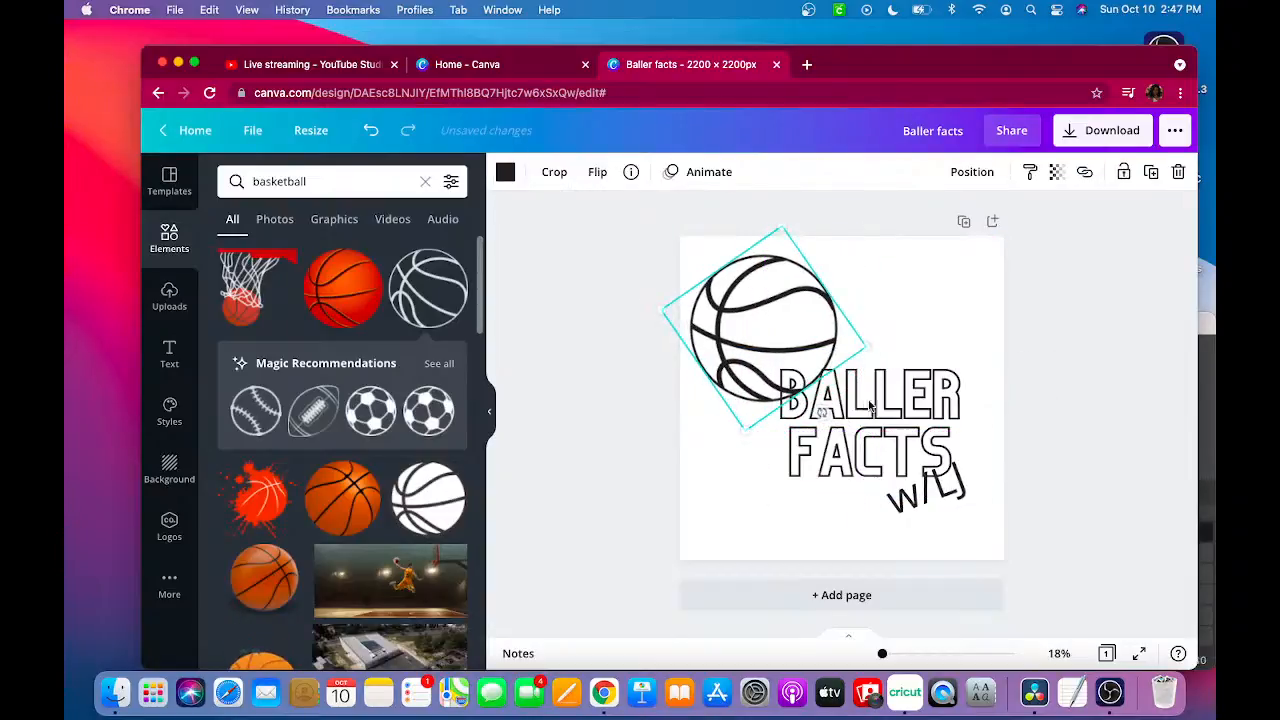
# - Shrink the BALLER FACTS text to font size 254 and move it directly beneath the basketball
pyautogui.click(882, 405)
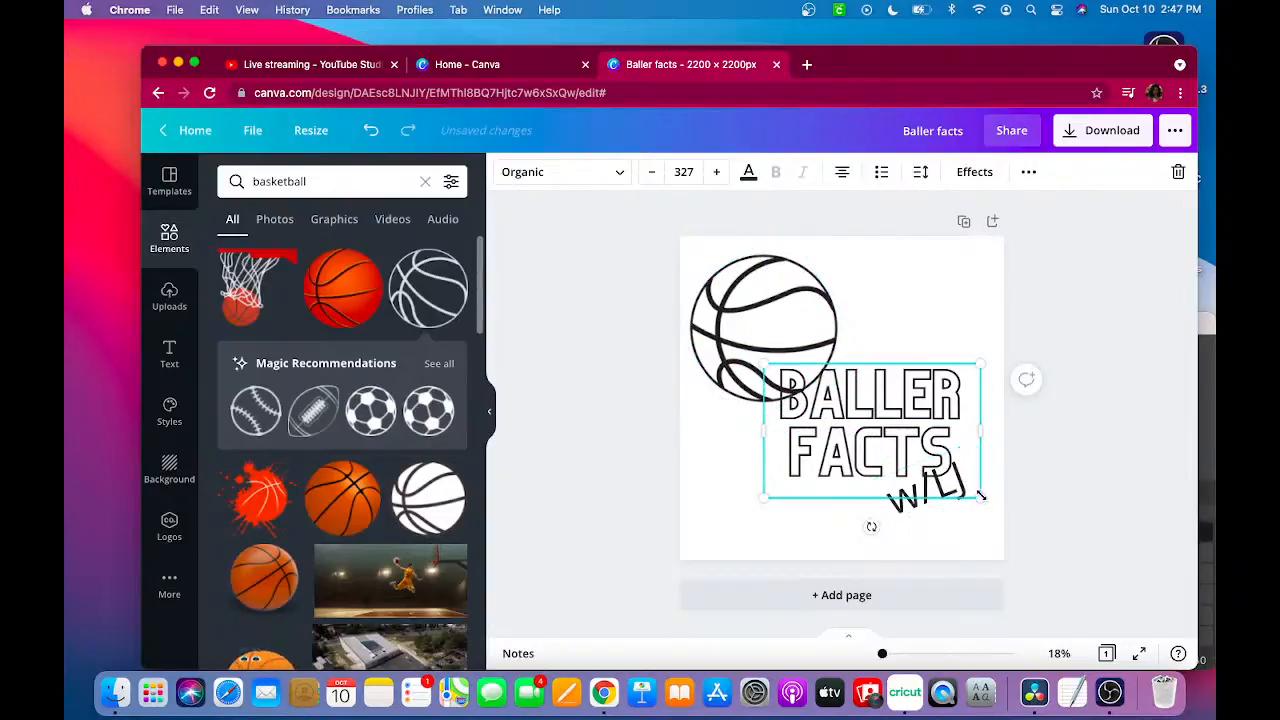
pyautogui.moveTo(980, 497); pyautogui.dragTo(930, 467)
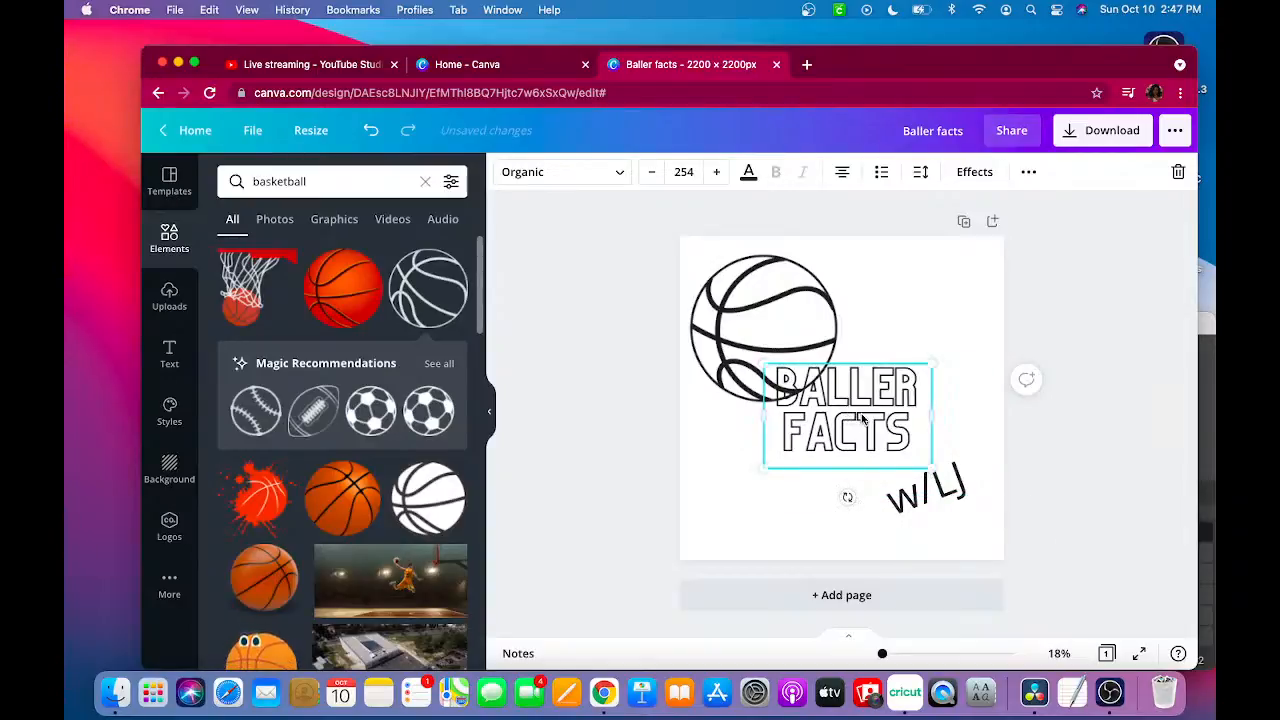
pyautogui.moveTo(843, 447); pyautogui.dragTo(821, 491)
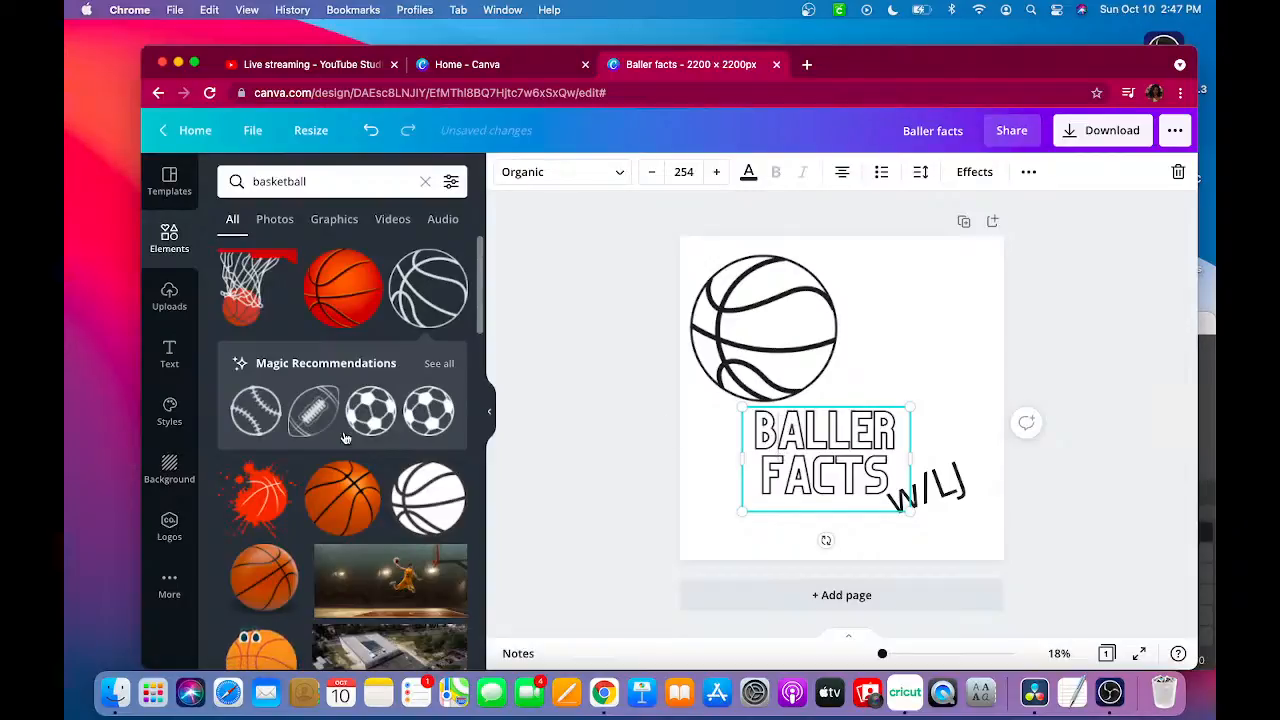
pyautogui.click(312, 65)
pyautogui.click(673, 68)
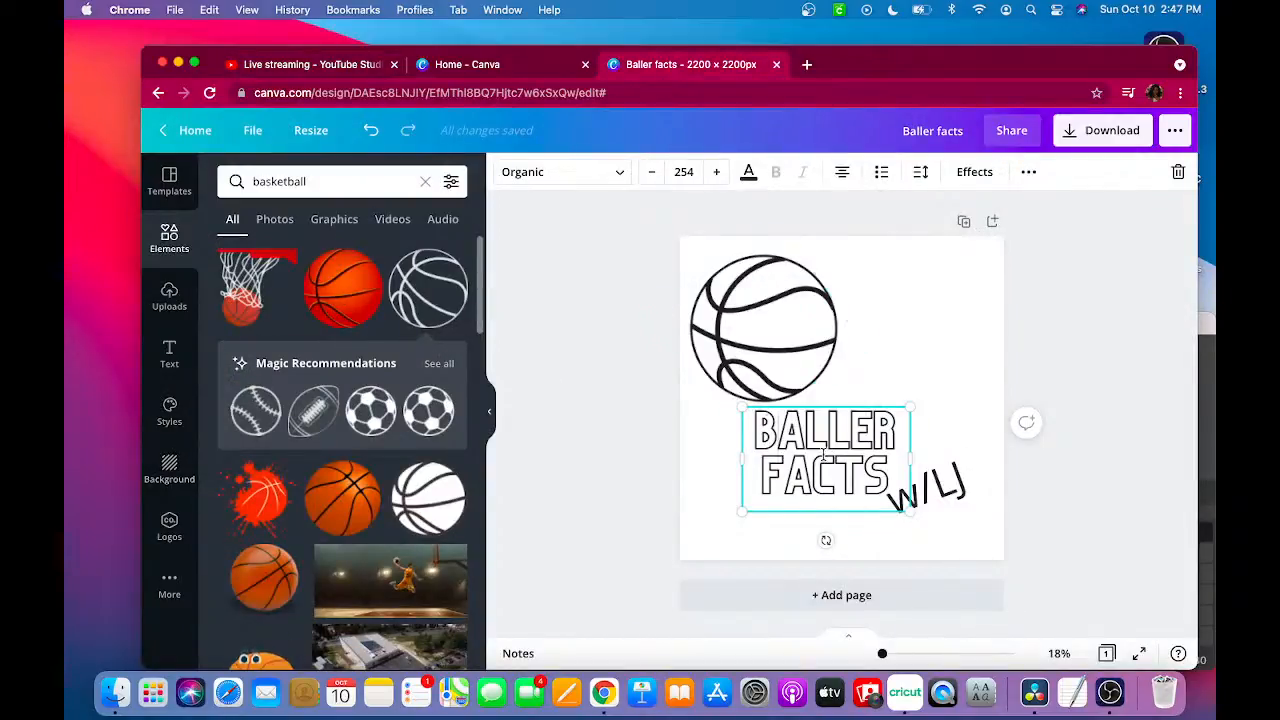
# - Apply a Curve shape to the BALLER FACTS text with a curve of -41 and a Hollow thickness of 16
pyautogui.click(973, 172)
pyautogui.scroll(-2, 335, 520)
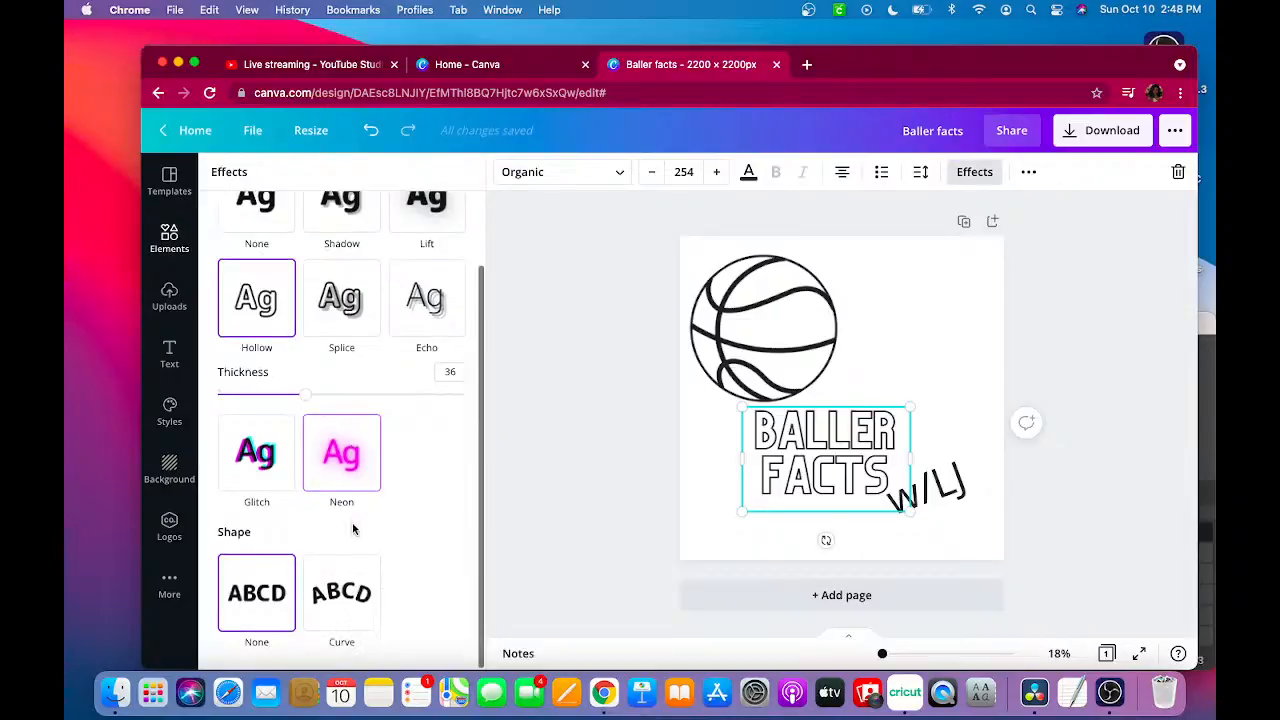
pyautogui.click(340, 613)
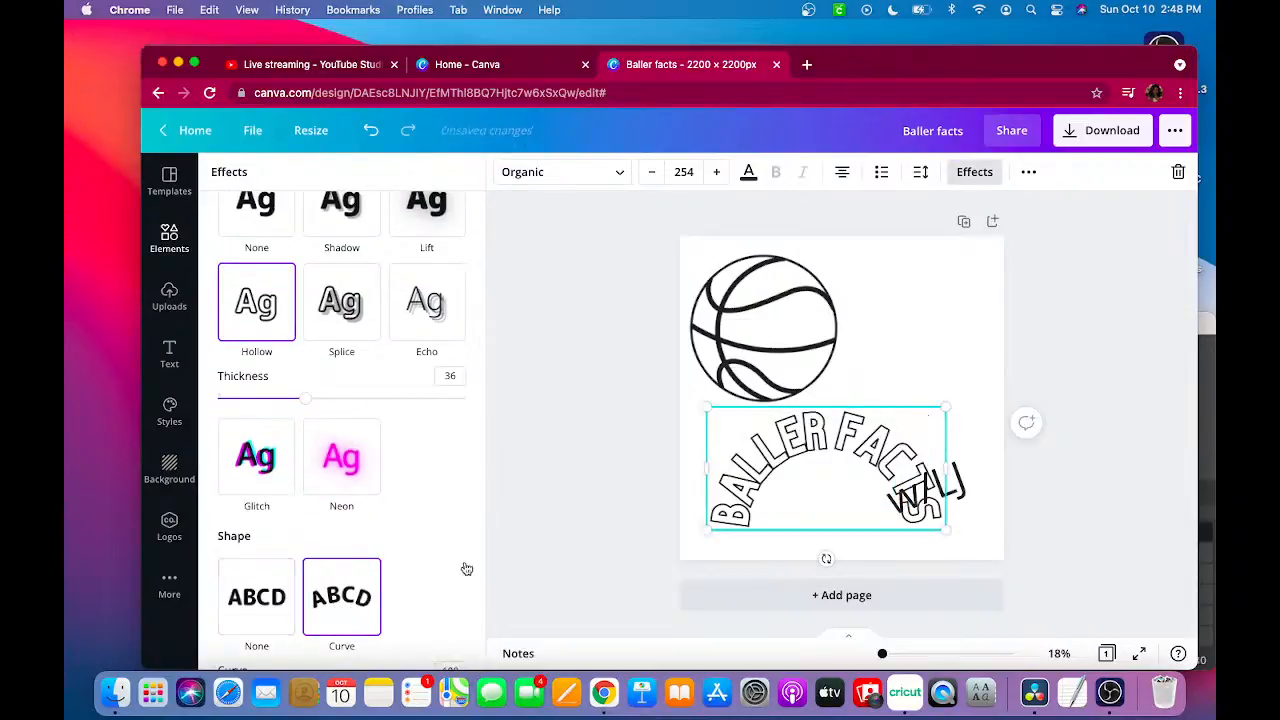
pyautogui.moveTo(303, 398); pyautogui.dragTo(240, 401)
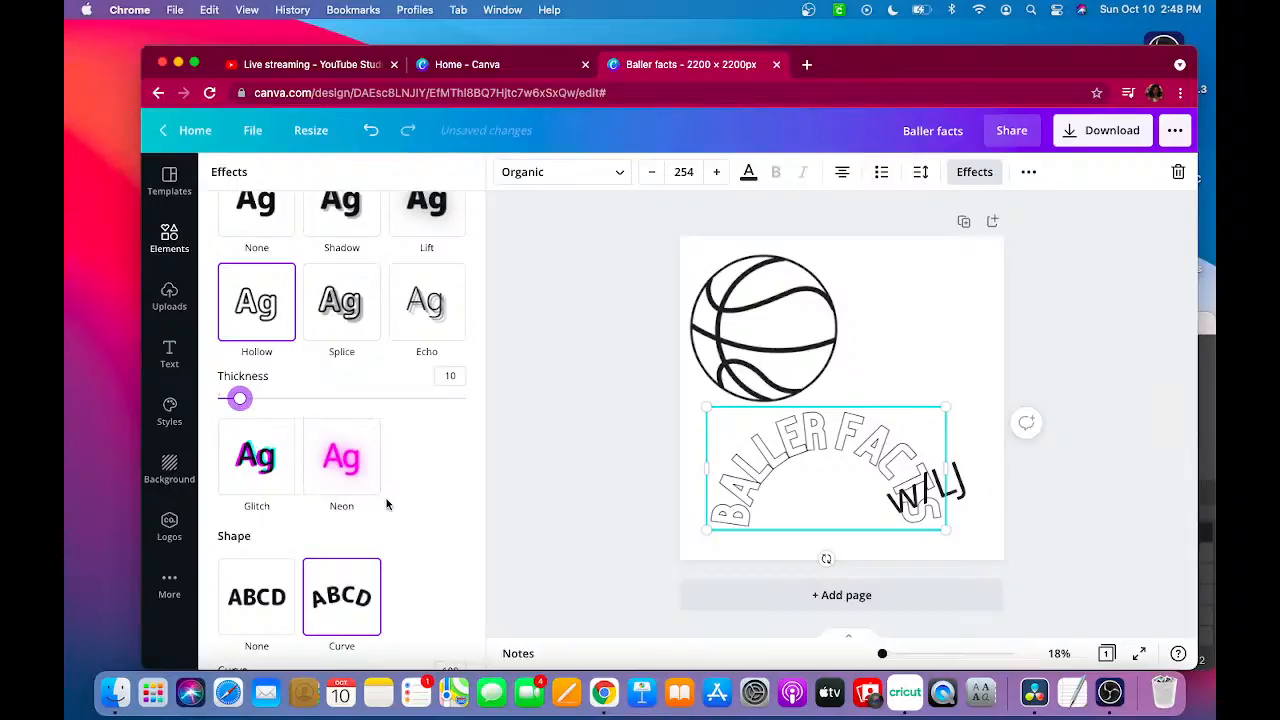
pyautogui.moveTo(240, 400); pyautogui.dragTo(256, 401)
pyautogui.scroll(-2, 374, 502)
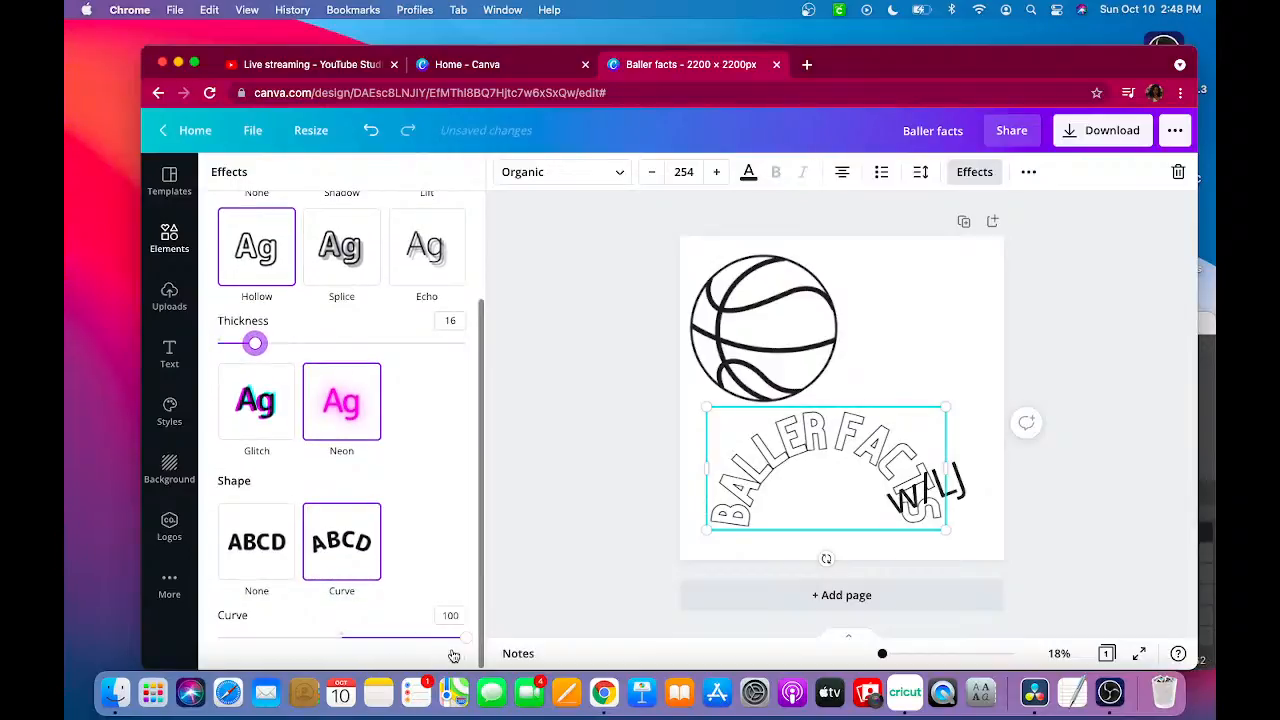
pyautogui.moveTo(372, 643)
pyautogui.moveTo(285, 637); pyautogui.dragTo(291, 637)
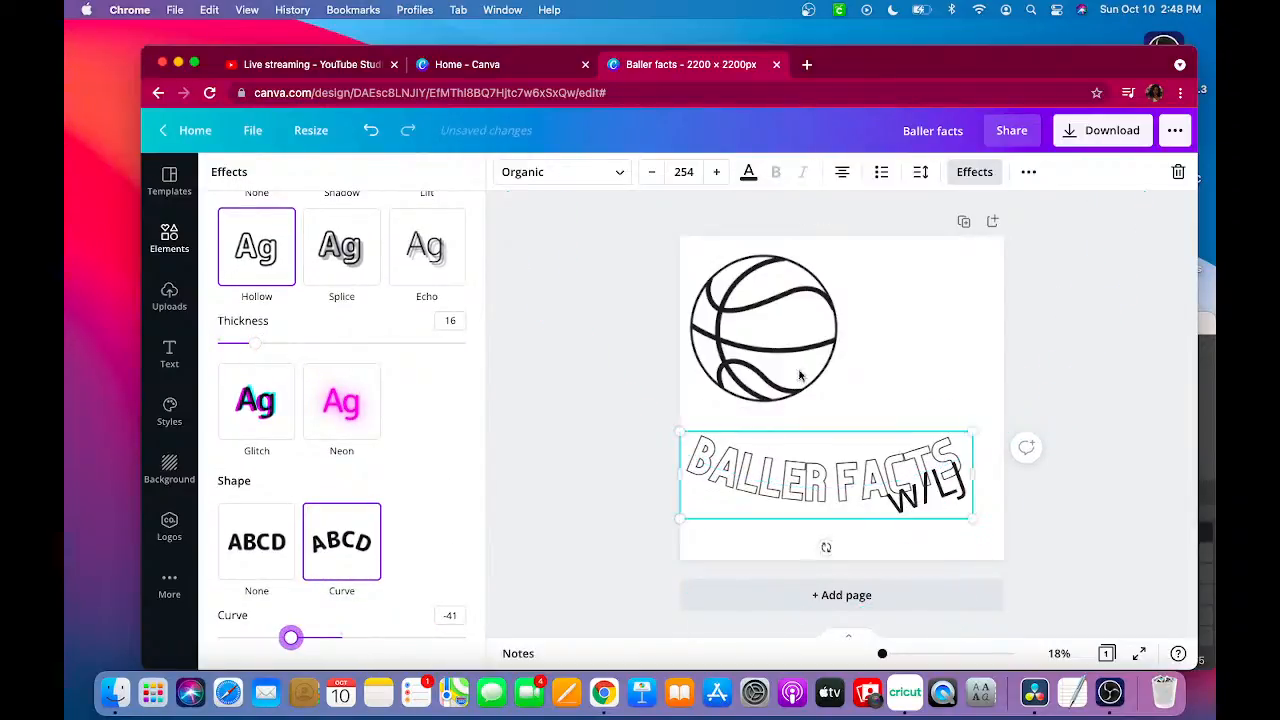
# - Move the basketball slightly right and raise the curved BALLER FACTS text so it overlaps the ball's lower edge
pyautogui.click(800, 375)
pyautogui.moveTo(818, 370); pyautogui.dragTo(848, 371)
pyautogui.click(877, 472)
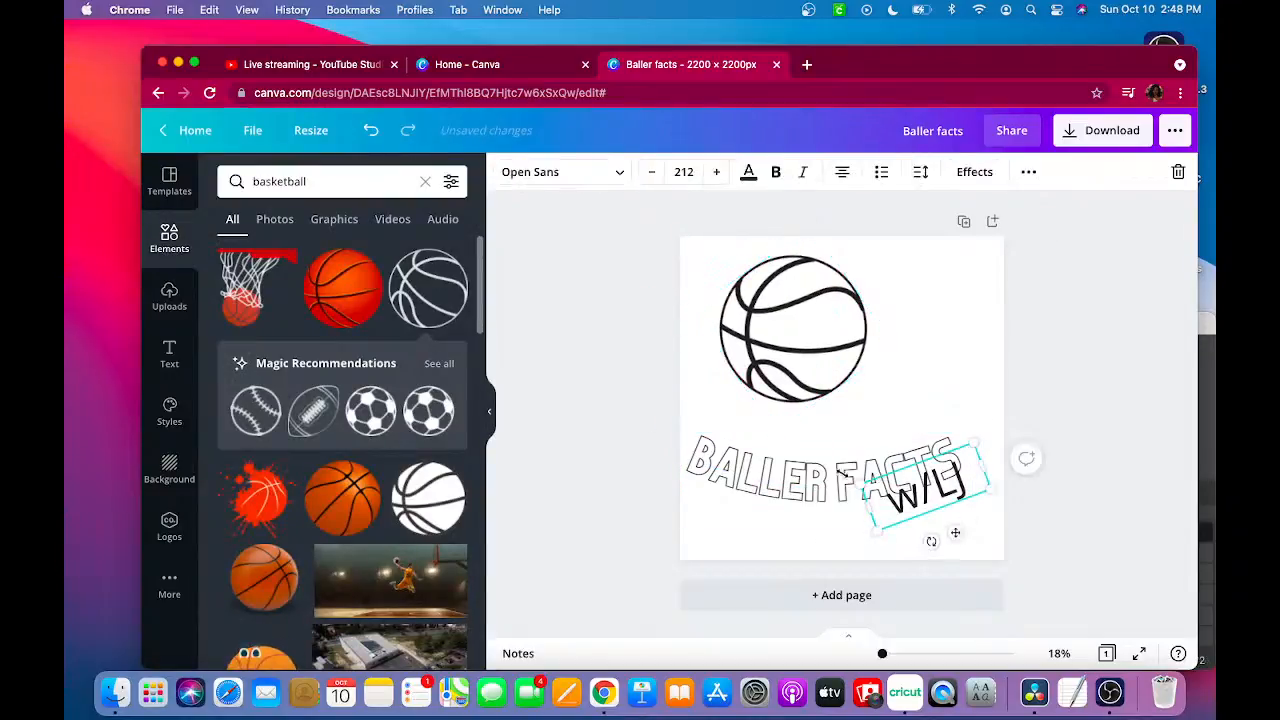
pyautogui.click(815, 476)
pyautogui.moveTo(823, 436); pyautogui.dragTo(821, 422)
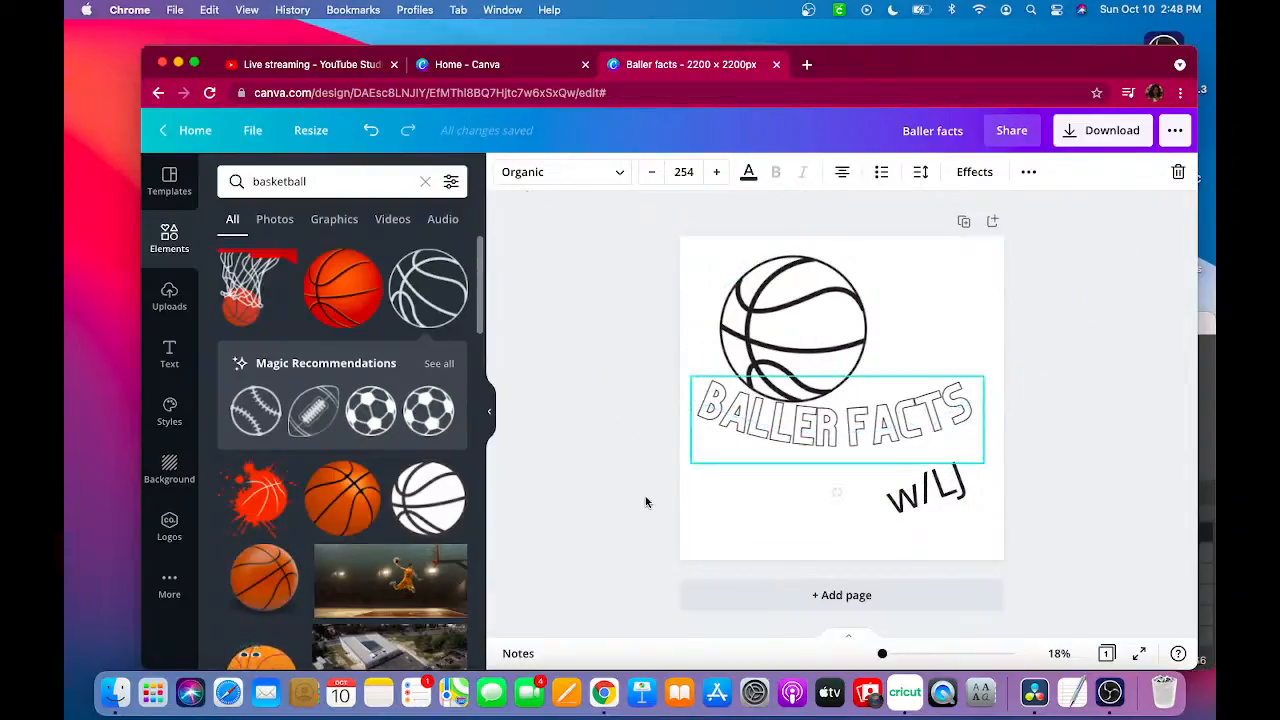
# - Set the BALLER FACTS text's curve to 86 so it arches upward
pyautogui.click(974, 172)
pyautogui.scroll(-3, 390, 593)
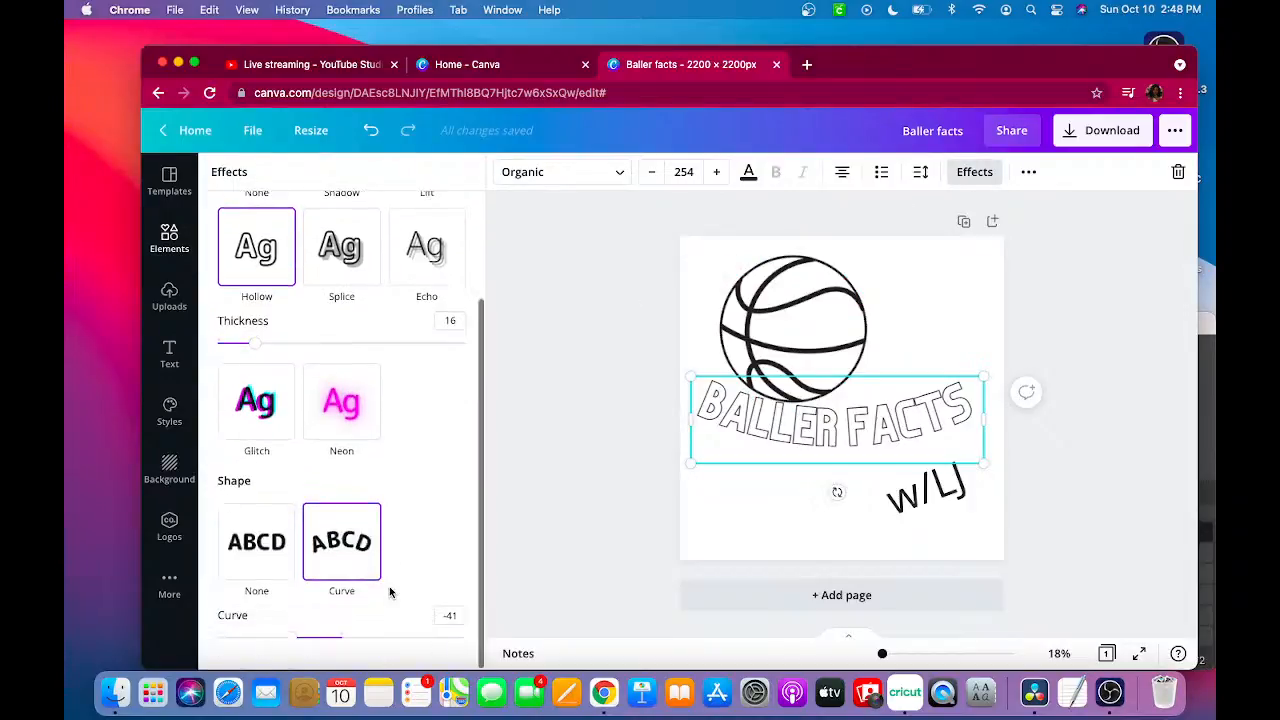
pyautogui.moveTo(295, 641); pyautogui.dragTo(450, 660)
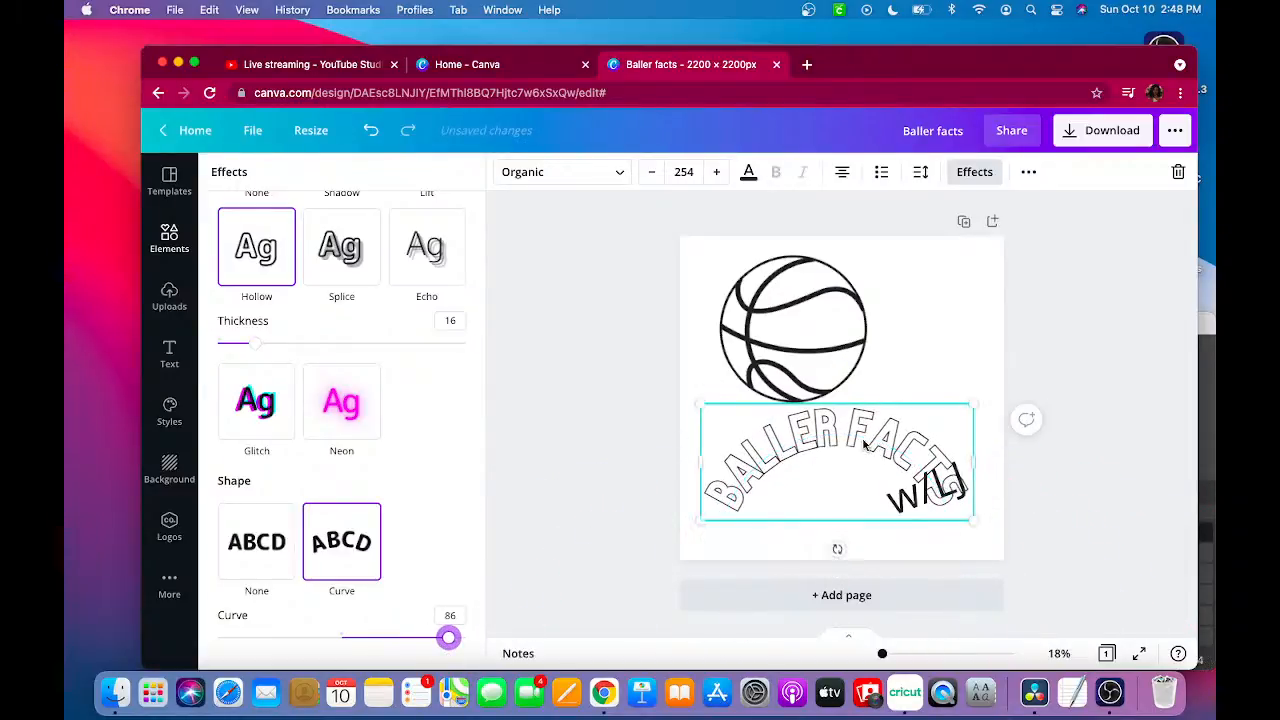
# - Move the basketball to the page's middle and place the arched BALLER FACTS text over its top
pyautogui.moveTo(863, 436); pyautogui.dragTo(797, 343)
pyautogui.click(845, 305)
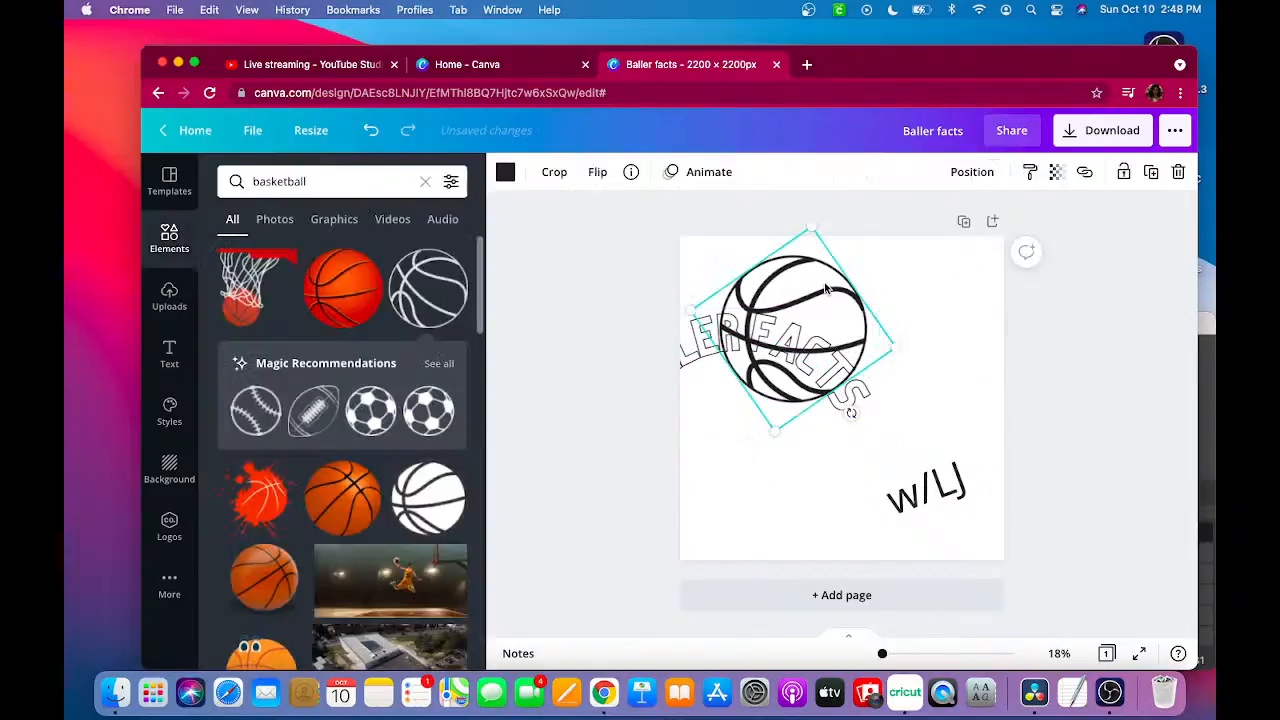
pyautogui.moveTo(863, 368); pyautogui.dragTo(903, 443)
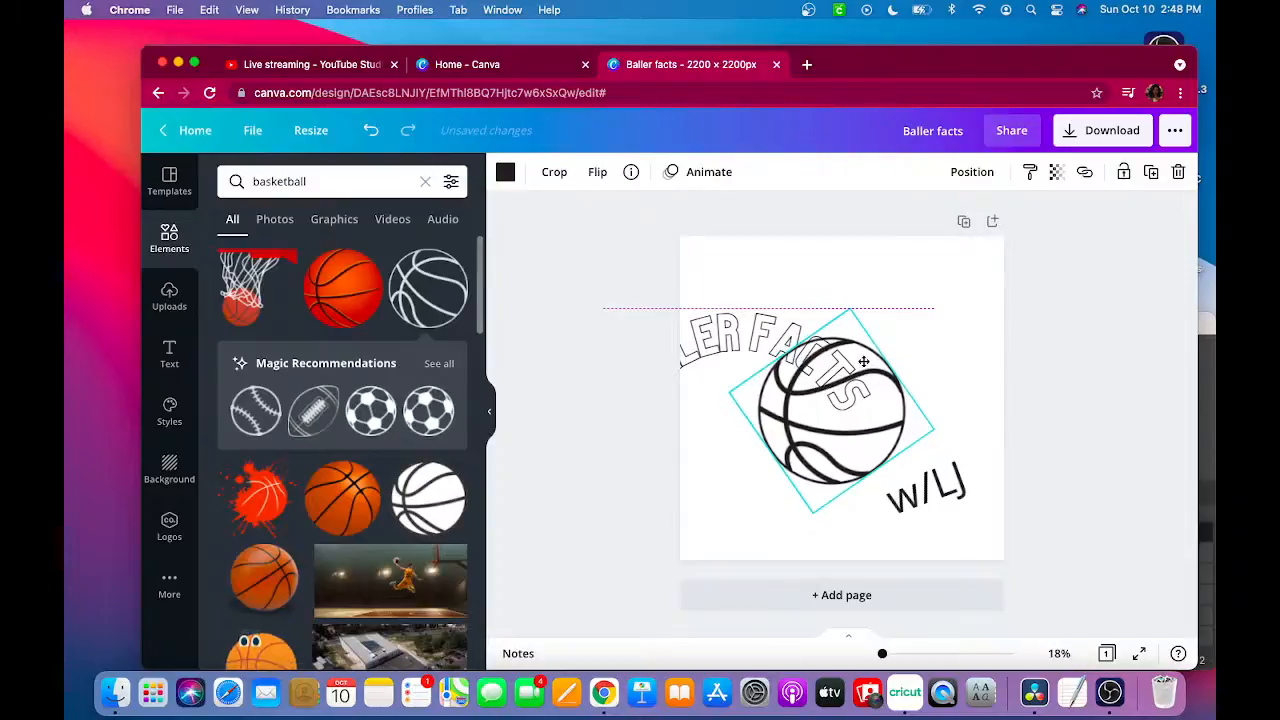
pyautogui.click(768, 330)
pyautogui.moveTo(805, 297); pyautogui.dragTo(859, 303)
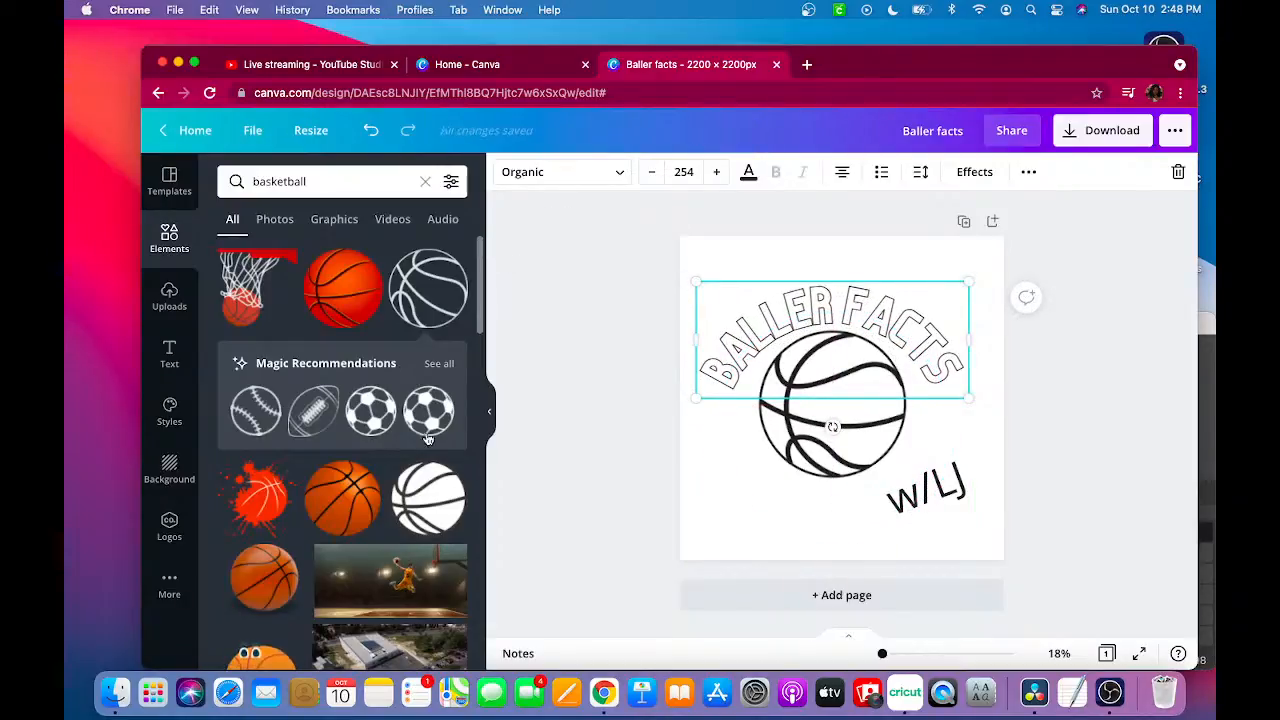
# - Increase the curve of the arched BALLER FACTS text to 99
pyautogui.click(747, 354)
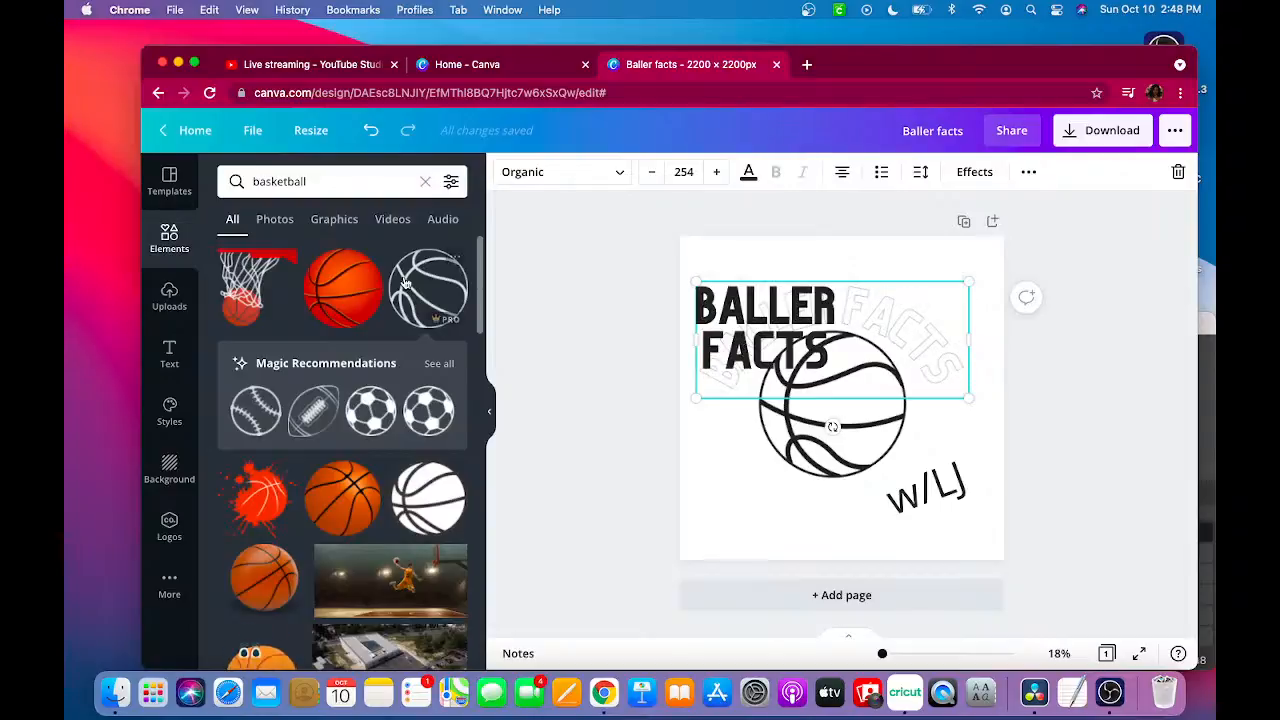
pyautogui.click(862, 264)
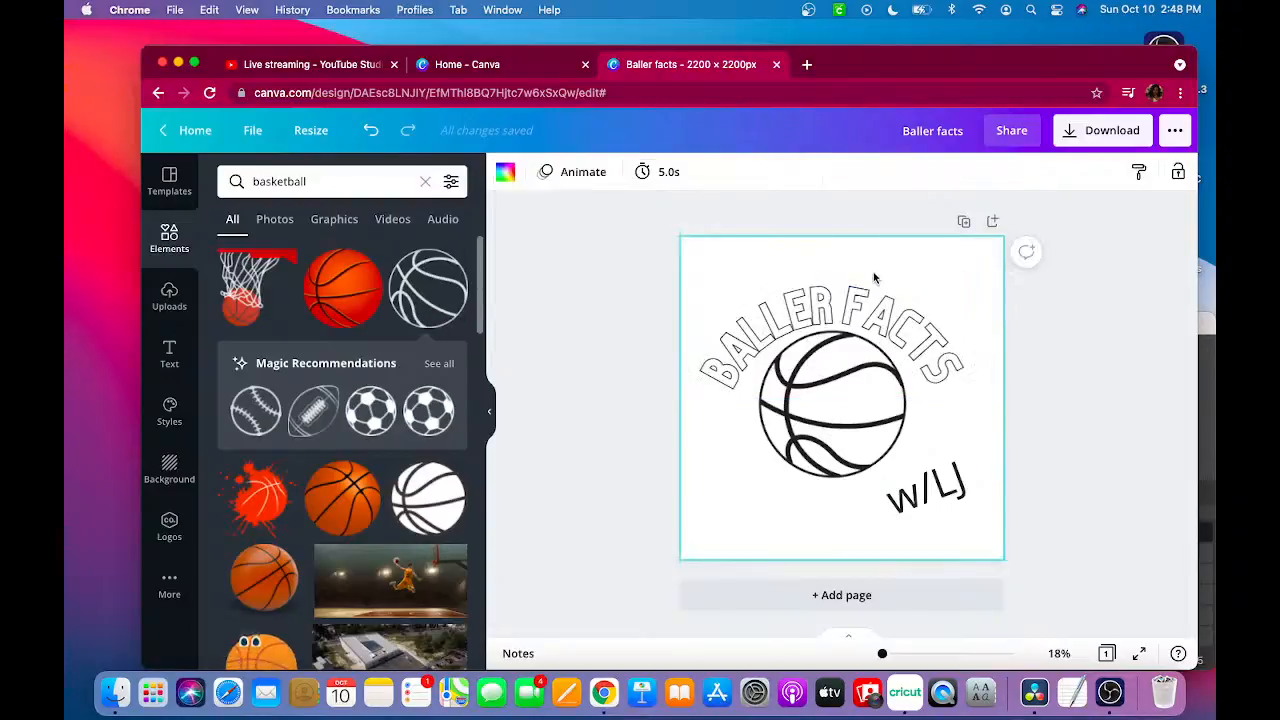
pyautogui.click(827, 312)
pyautogui.click(970, 172)
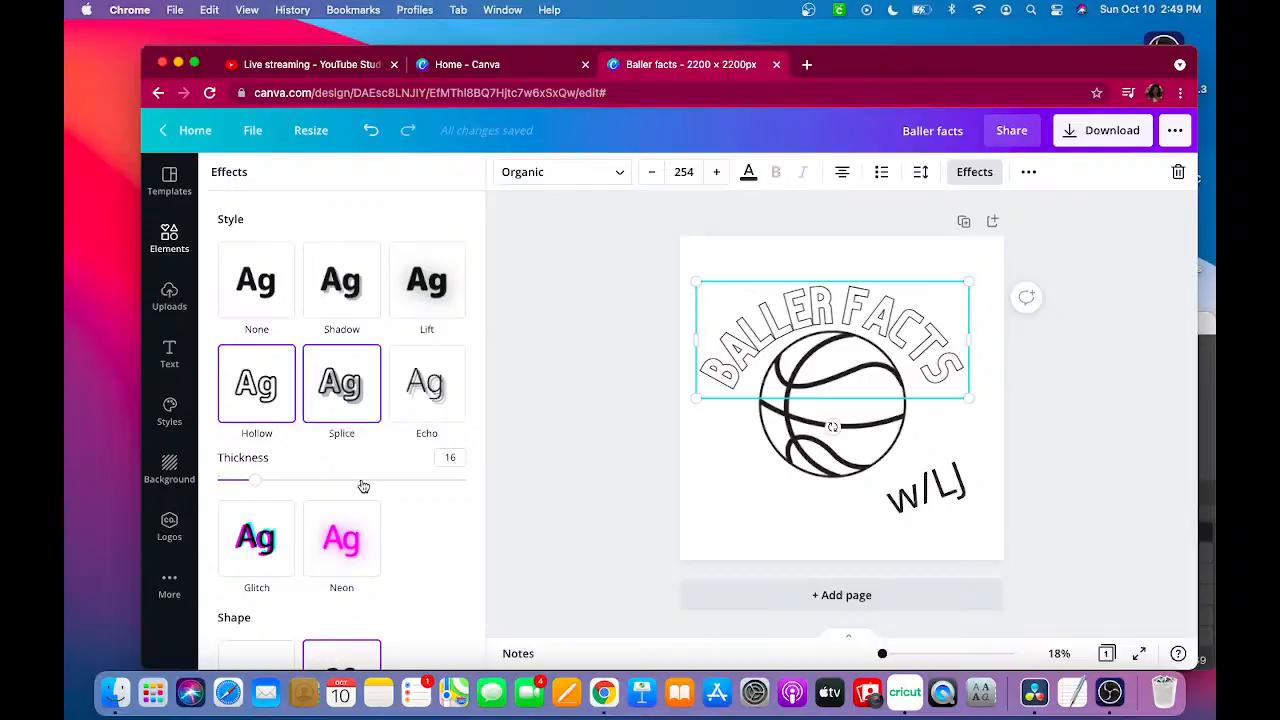
pyautogui.scroll(-3, 360, 486)
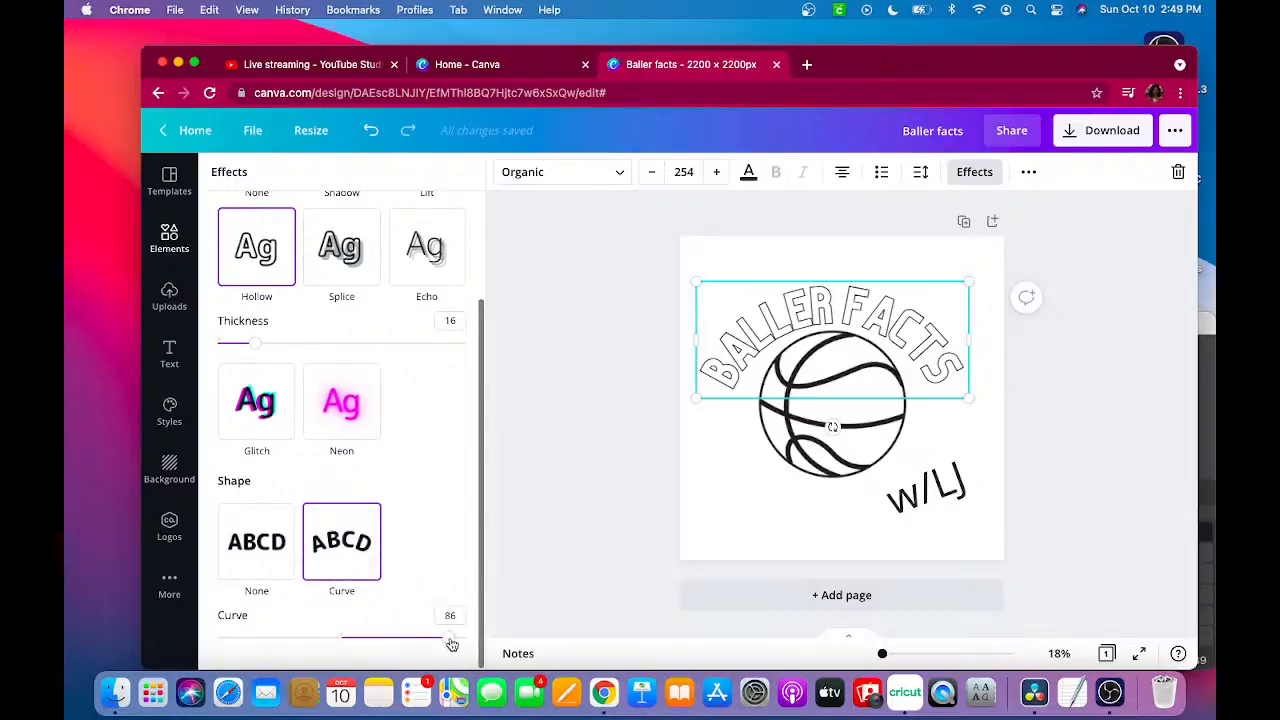
pyautogui.moveTo(448, 637); pyautogui.dragTo(464, 637)
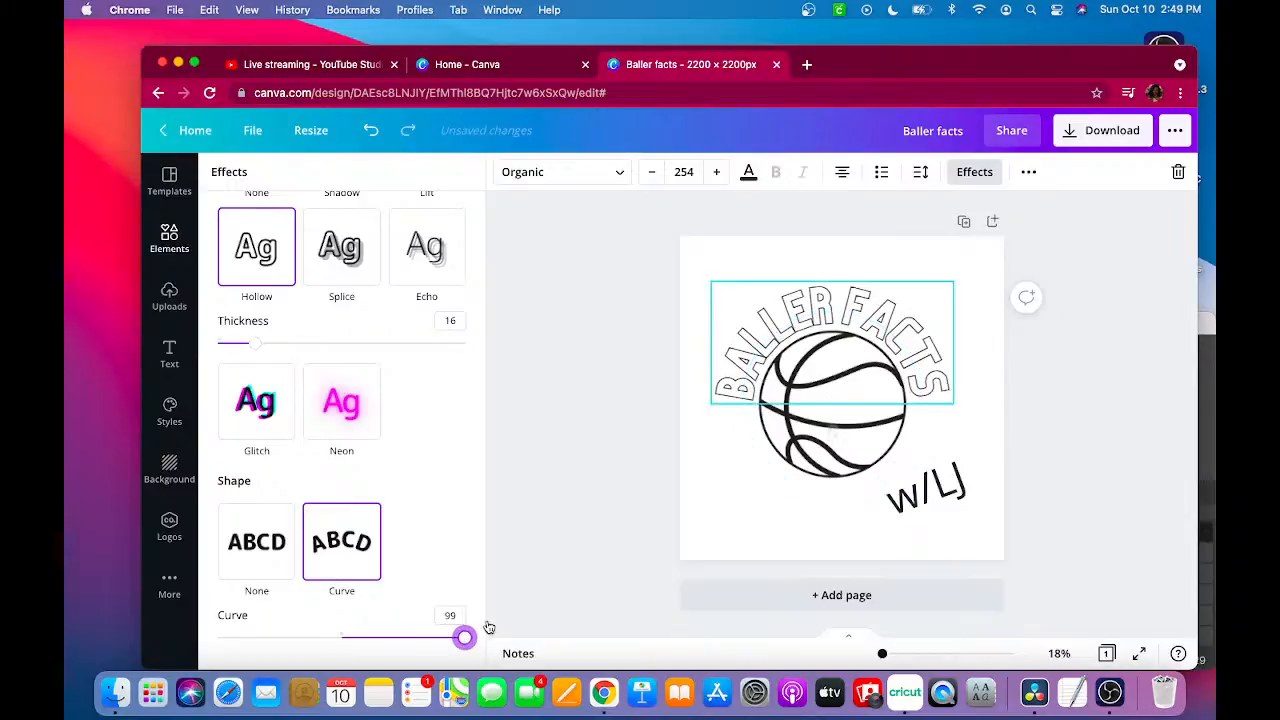
# - Move the w/LJ text left so it sits just beneath the basketball's lower edge
pyautogui.click(829, 430)
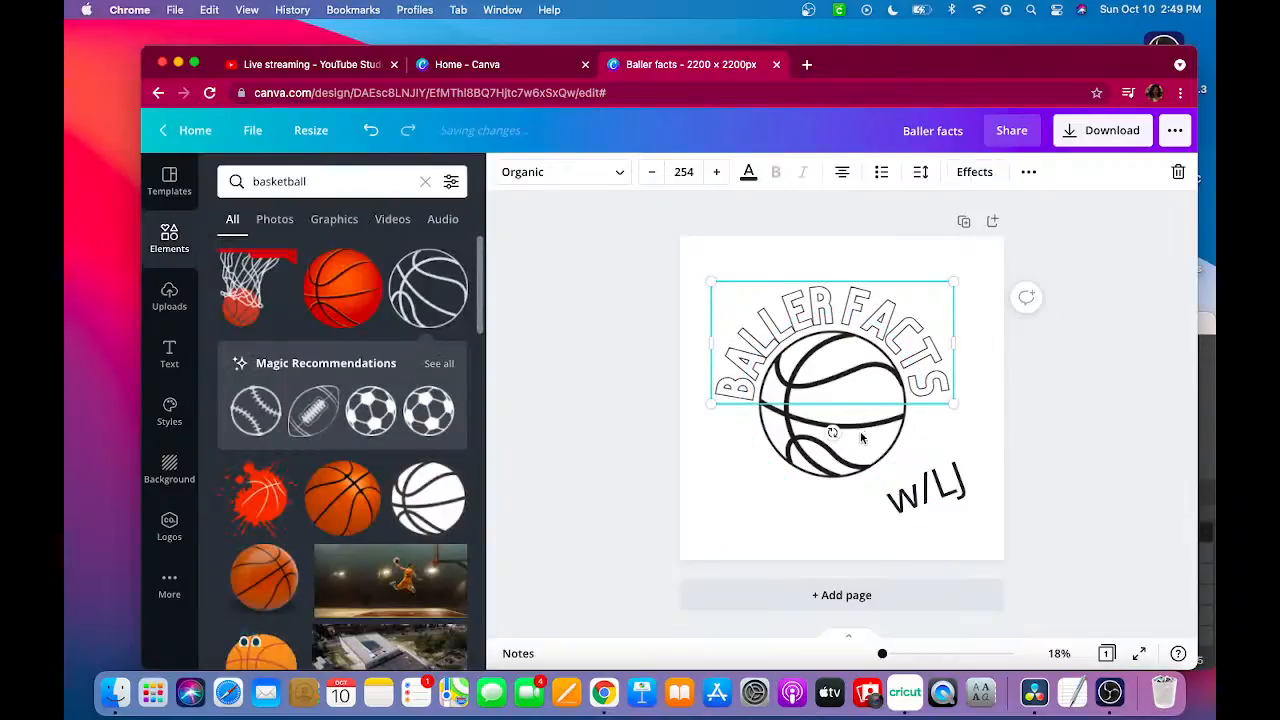
pyautogui.click(988, 413)
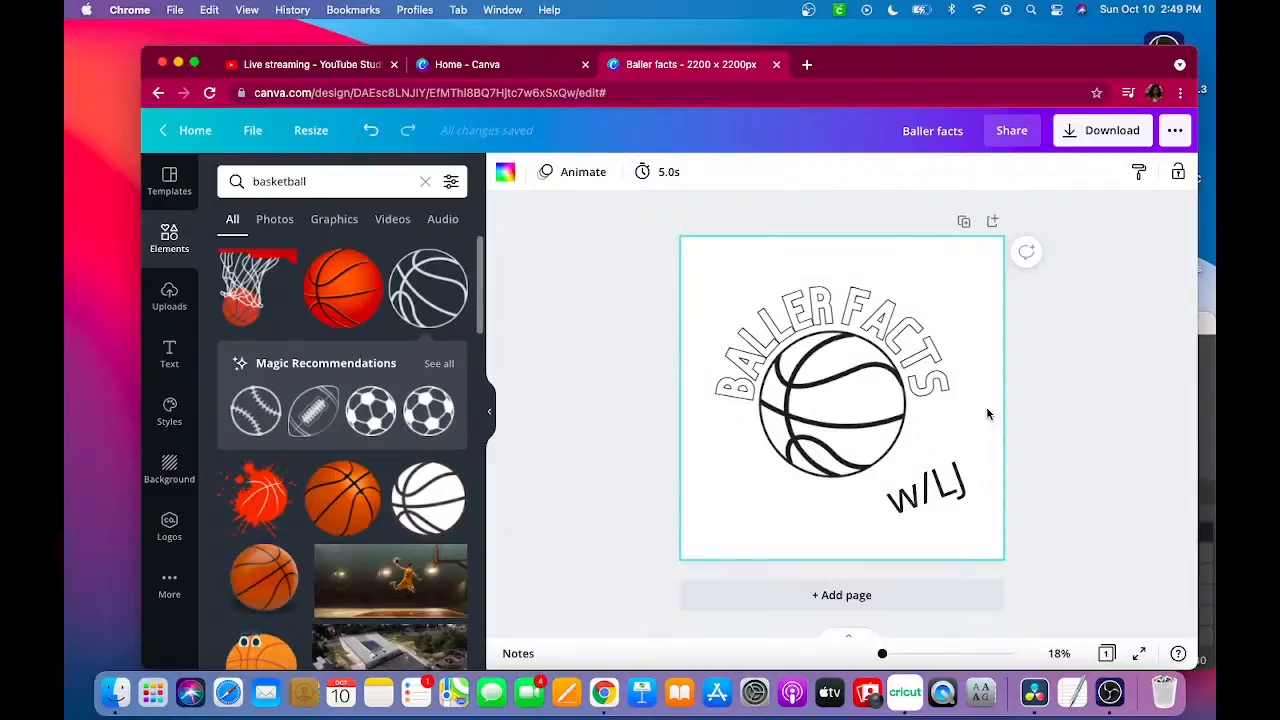
pyautogui.click(868, 425)
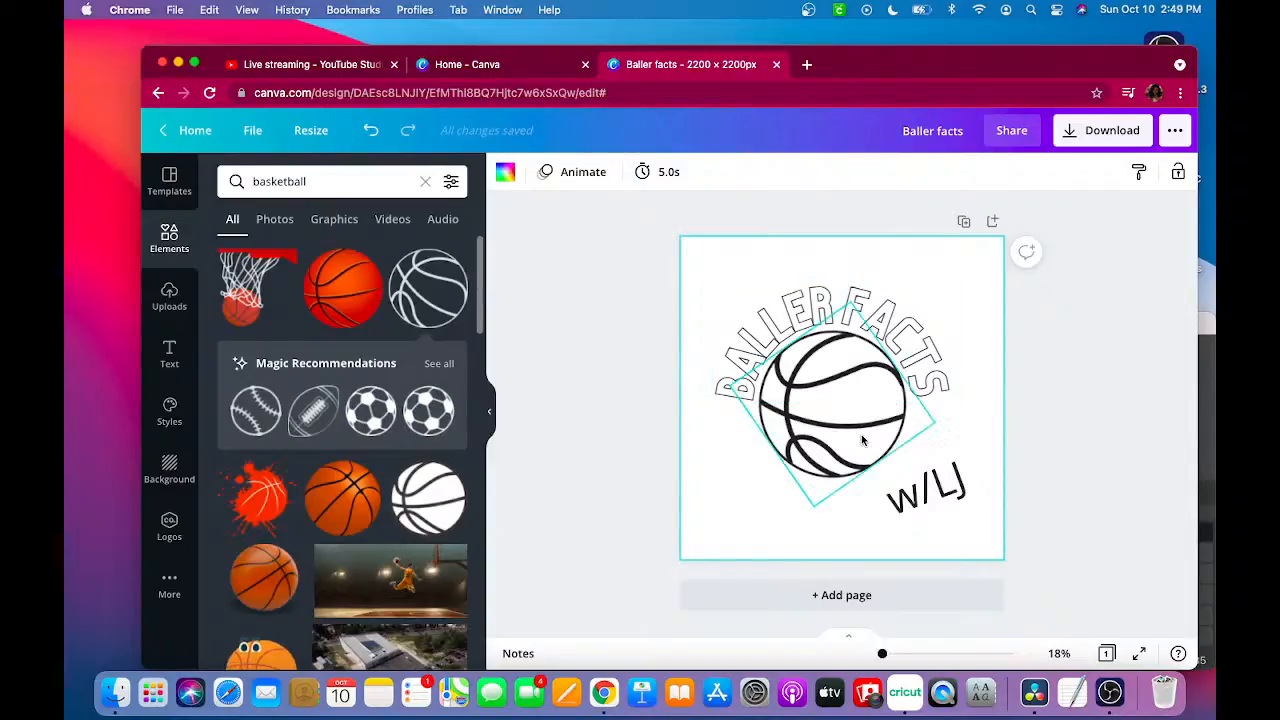
pyautogui.moveTo(866, 440); pyautogui.dragTo(861, 435)
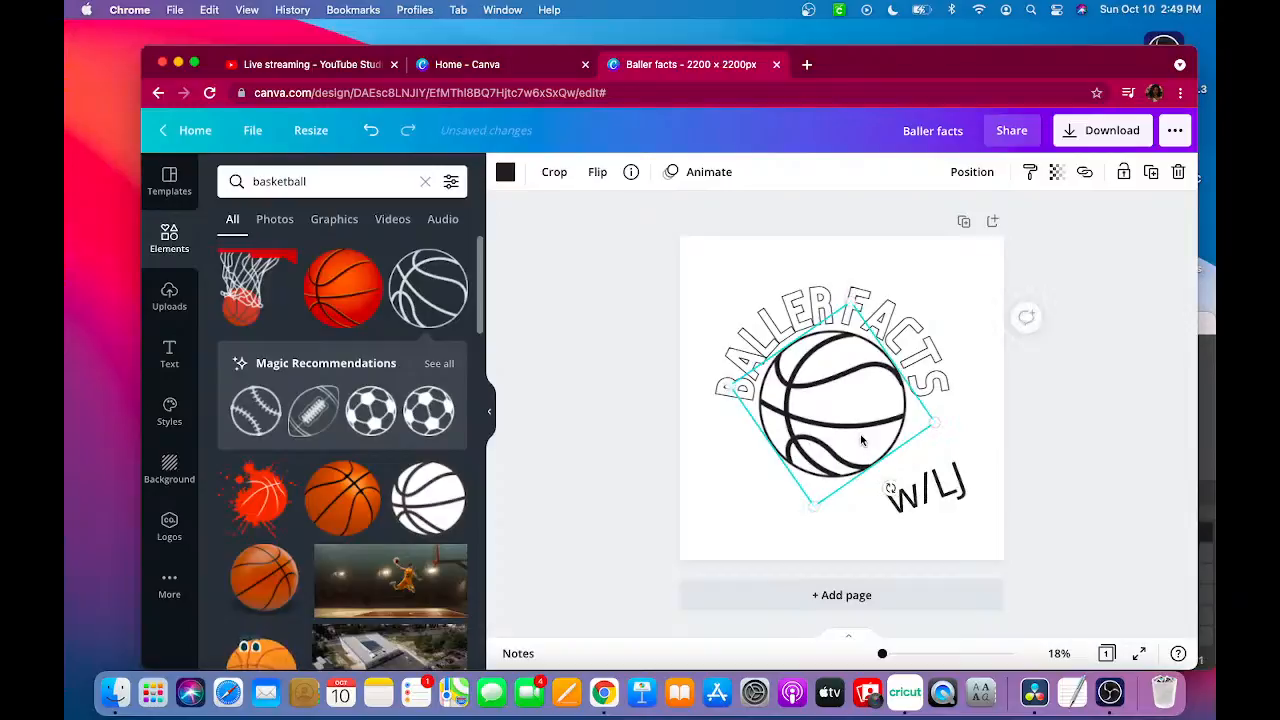
pyautogui.click(939, 513)
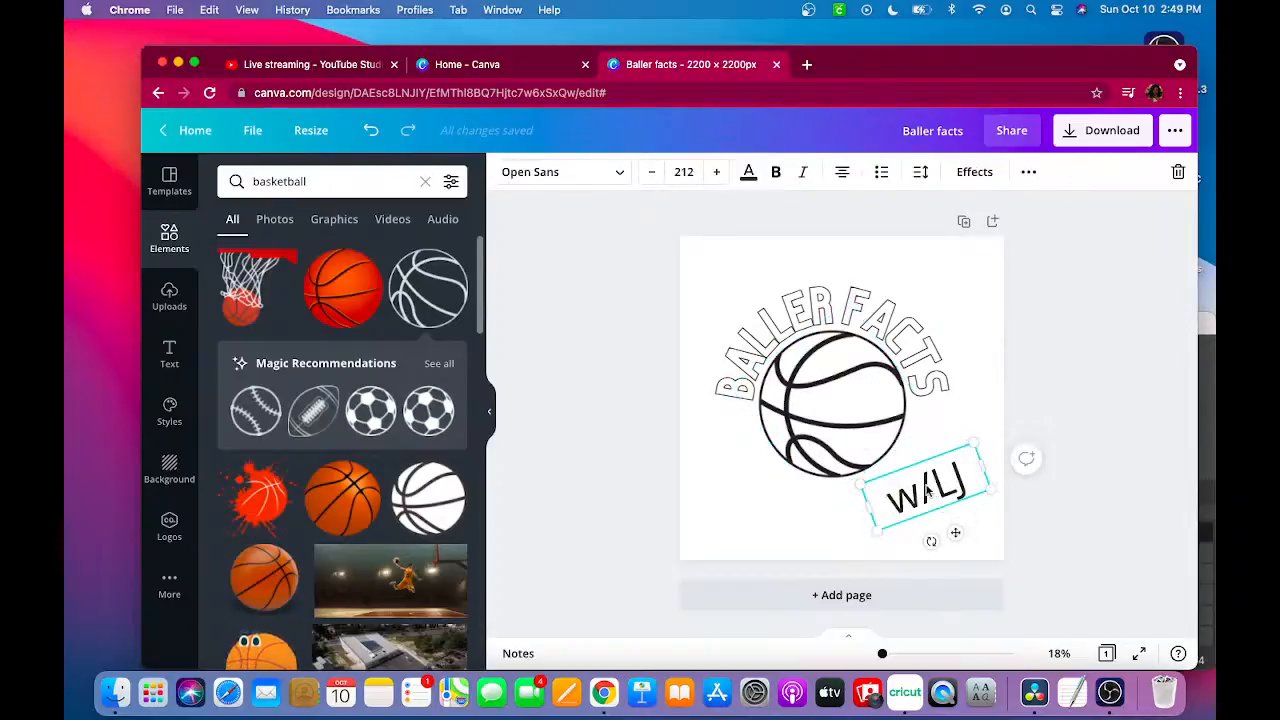
pyautogui.moveTo(869, 490); pyautogui.dragTo(814, 496)
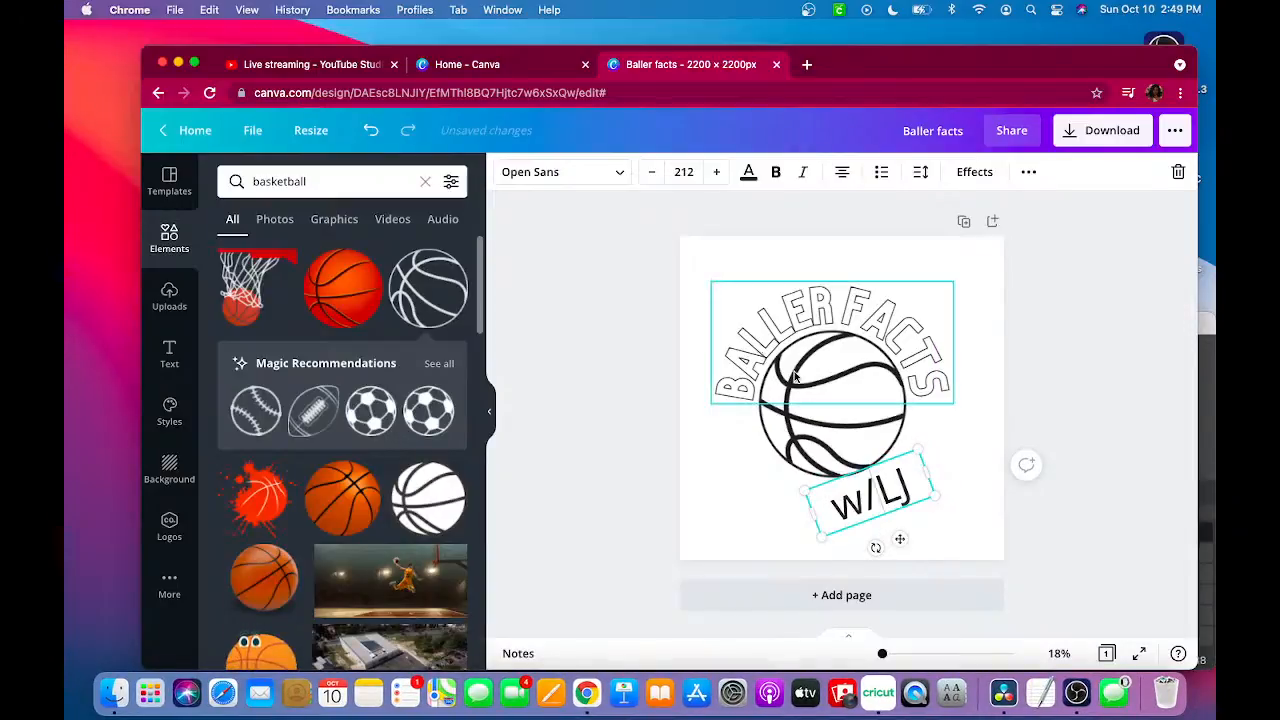
pyautogui.click(323, 66)
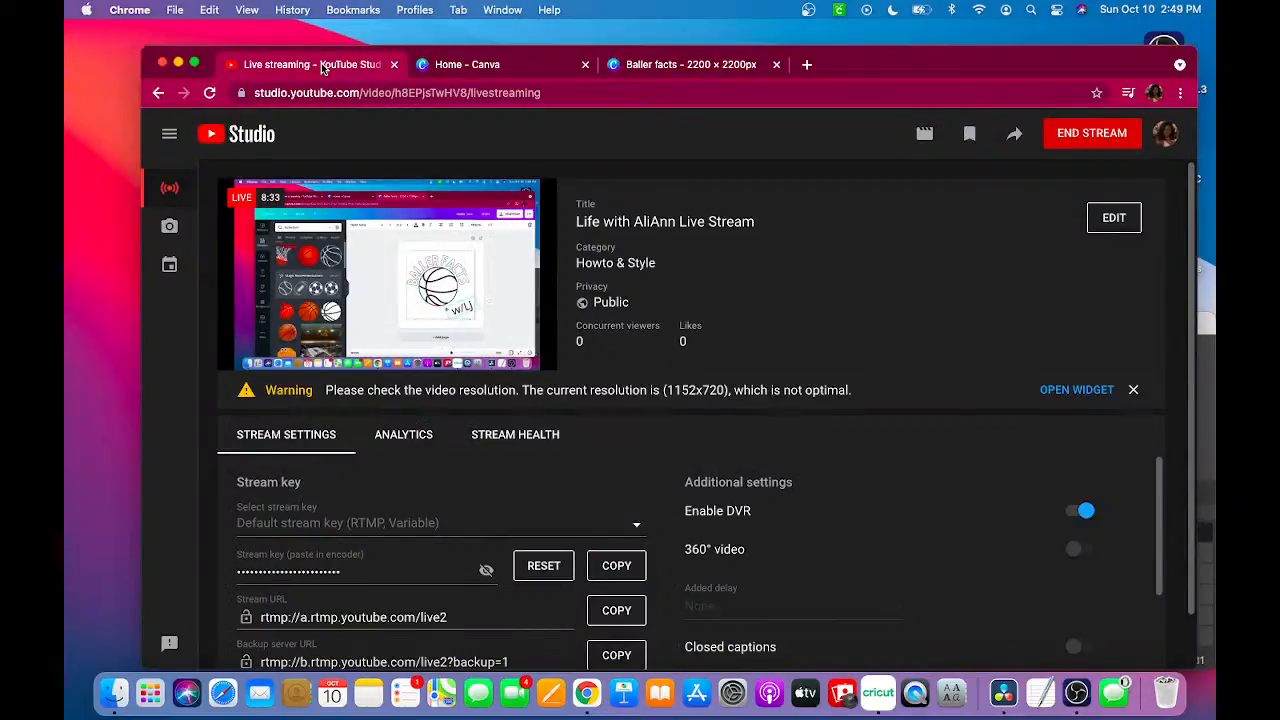
pyautogui.click(677, 62)
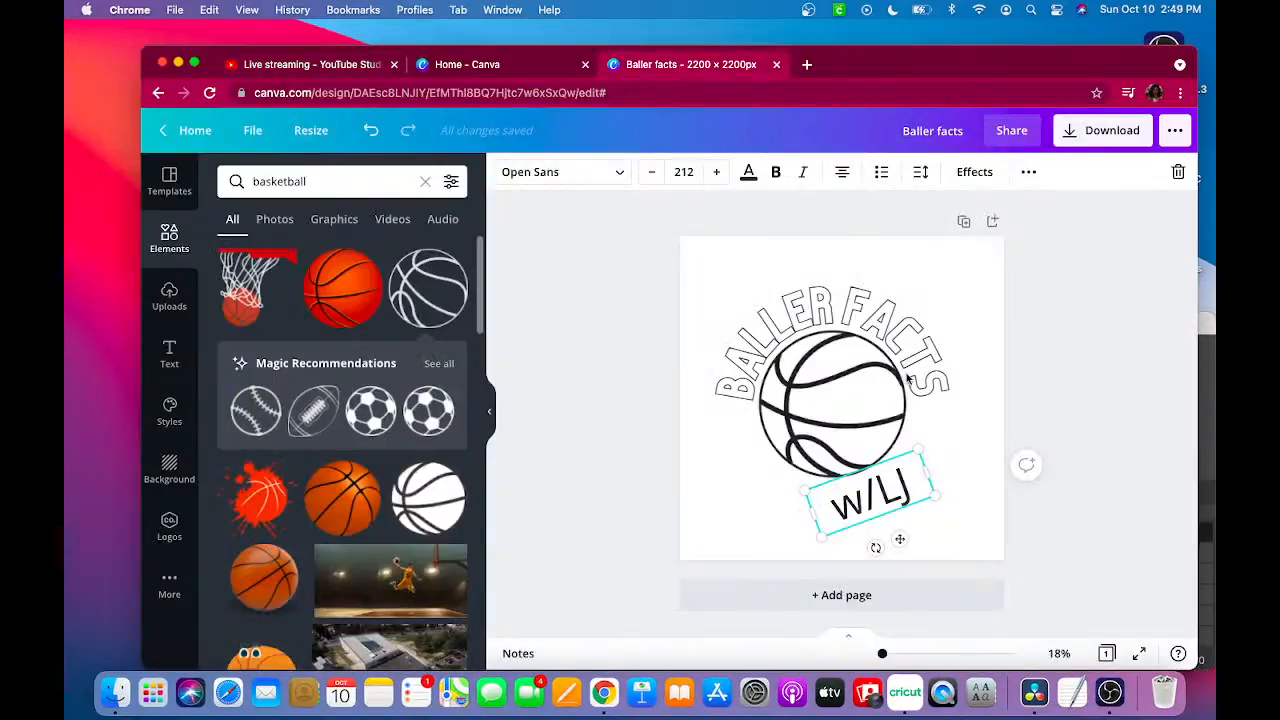
# - Try Sedgwick Ave on the w/LJ text and settle on the Caveat Brush font
pyautogui.click(620, 181)
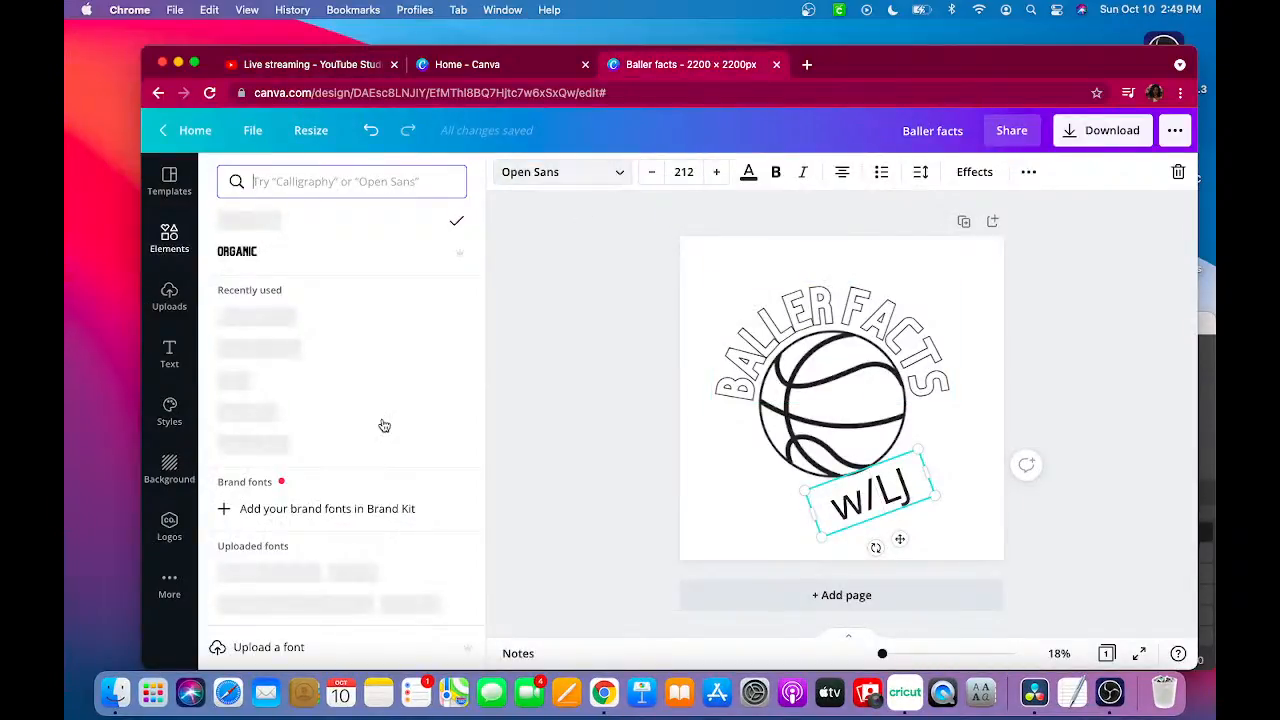
pyautogui.click(348, 456)
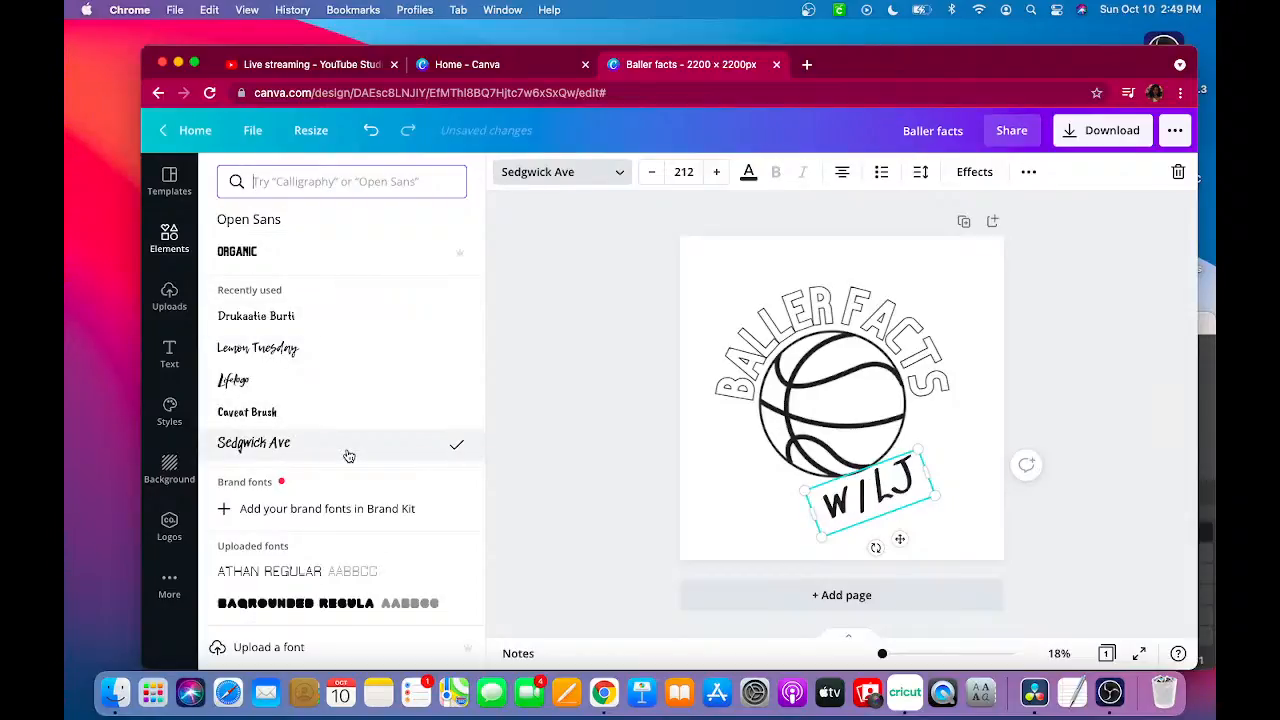
pyautogui.click(328, 420)
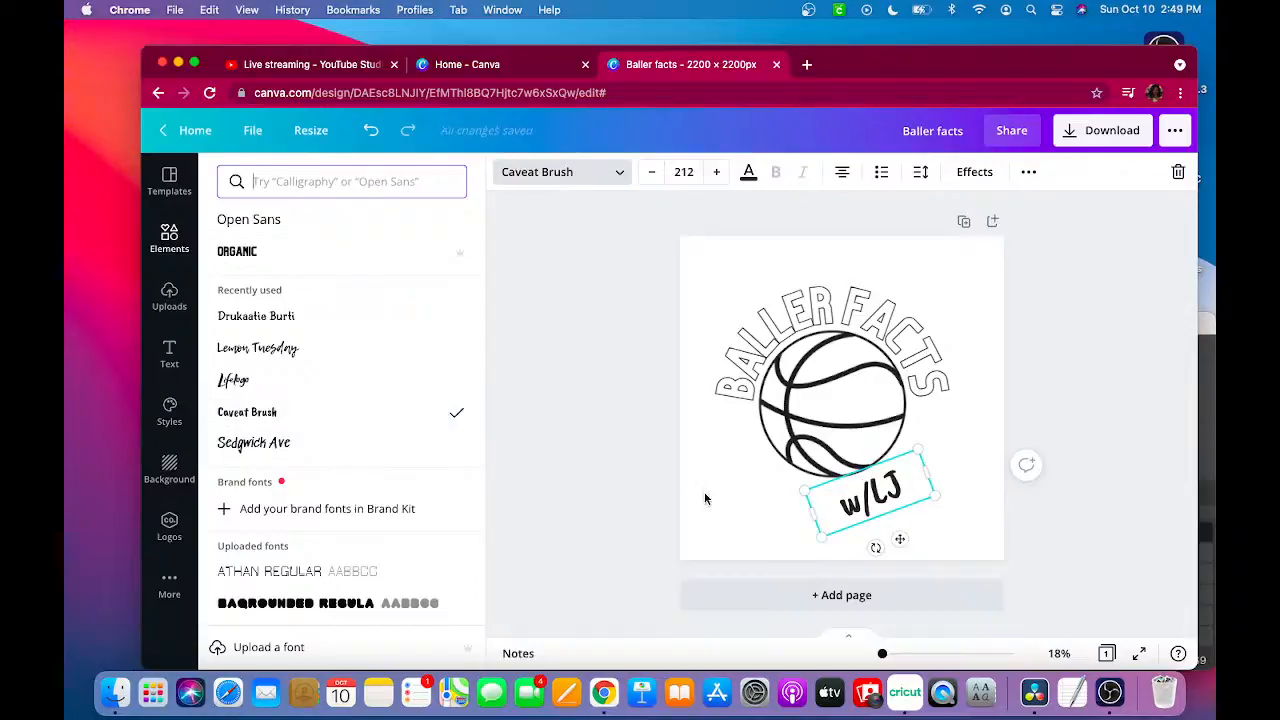
pyautogui.press('Escape')
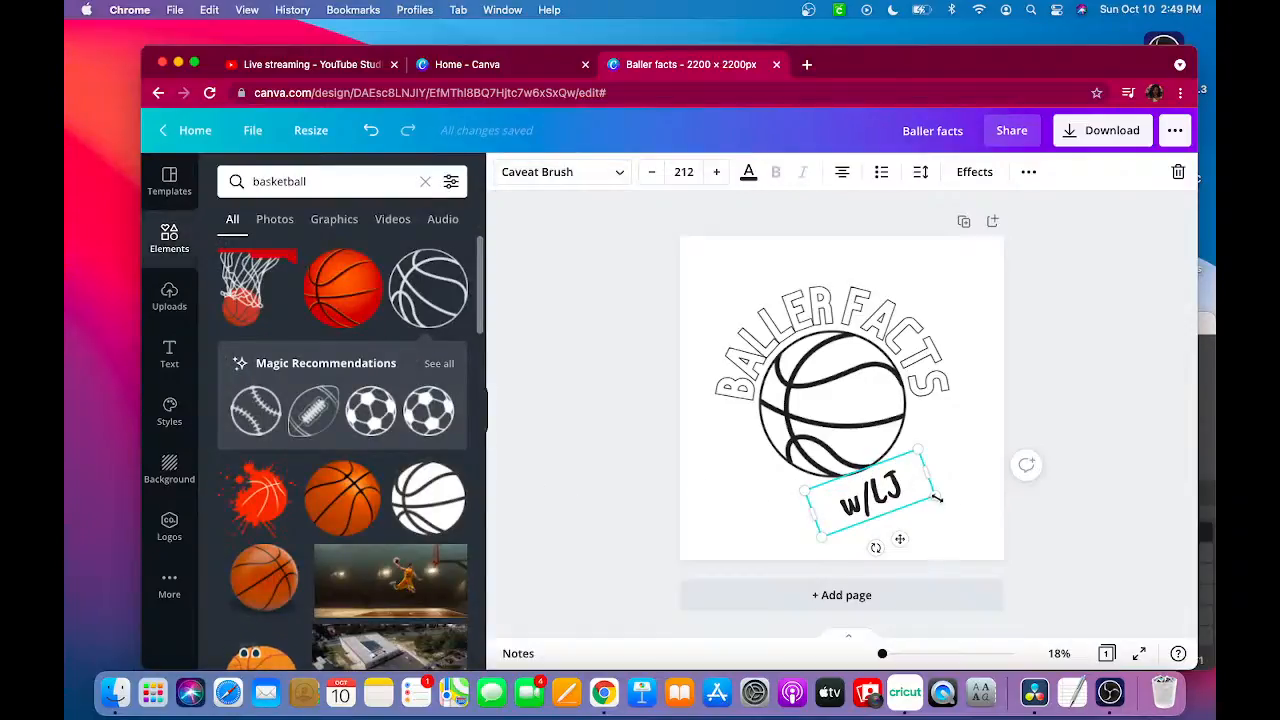
# - Enlarge the w/LJ text to font size 342 by scaling its text box
pyautogui.click(958, 440)
pyautogui.click(880, 498)
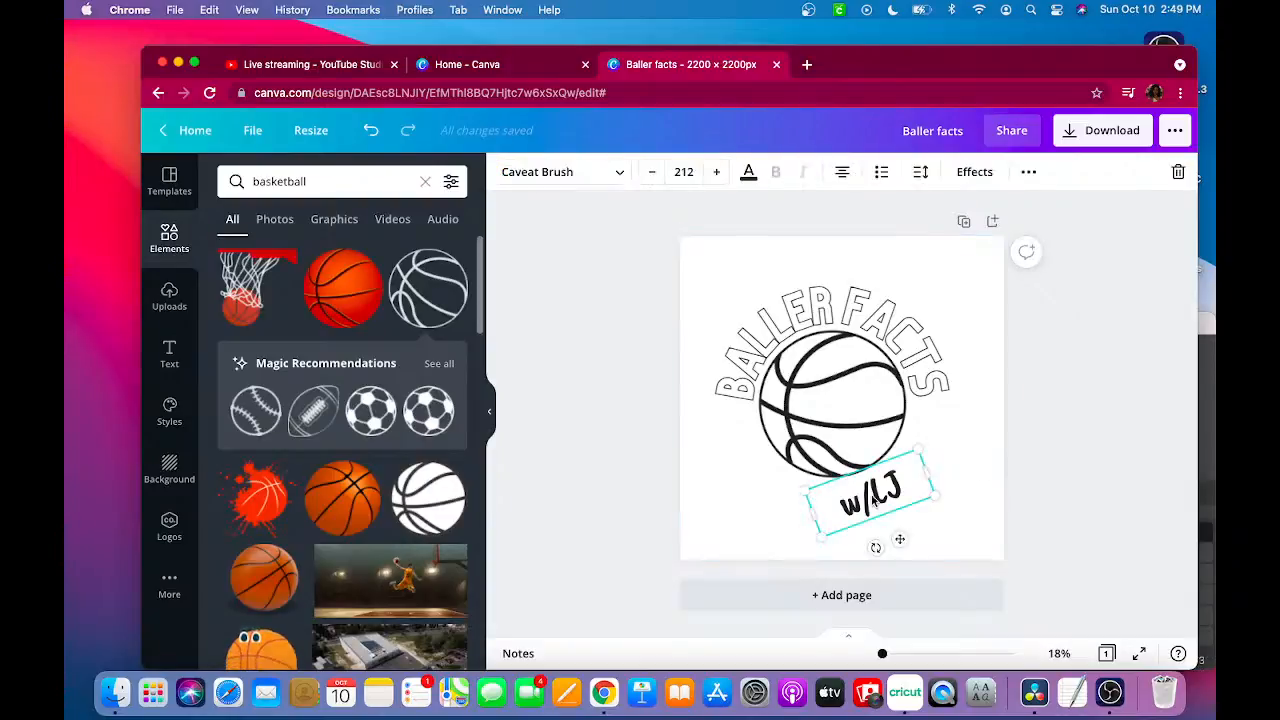
pyautogui.moveTo(975, 511); pyautogui.dragTo(1008, 515)
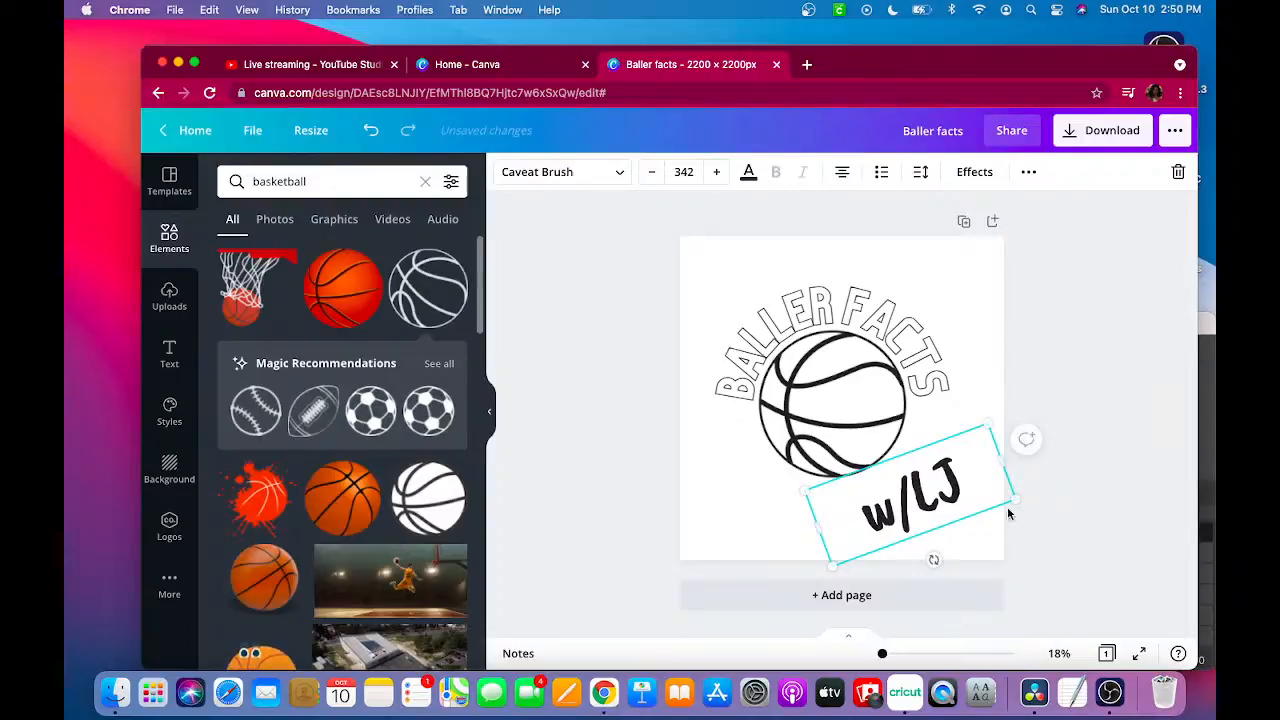
pyautogui.click(1080, 423)
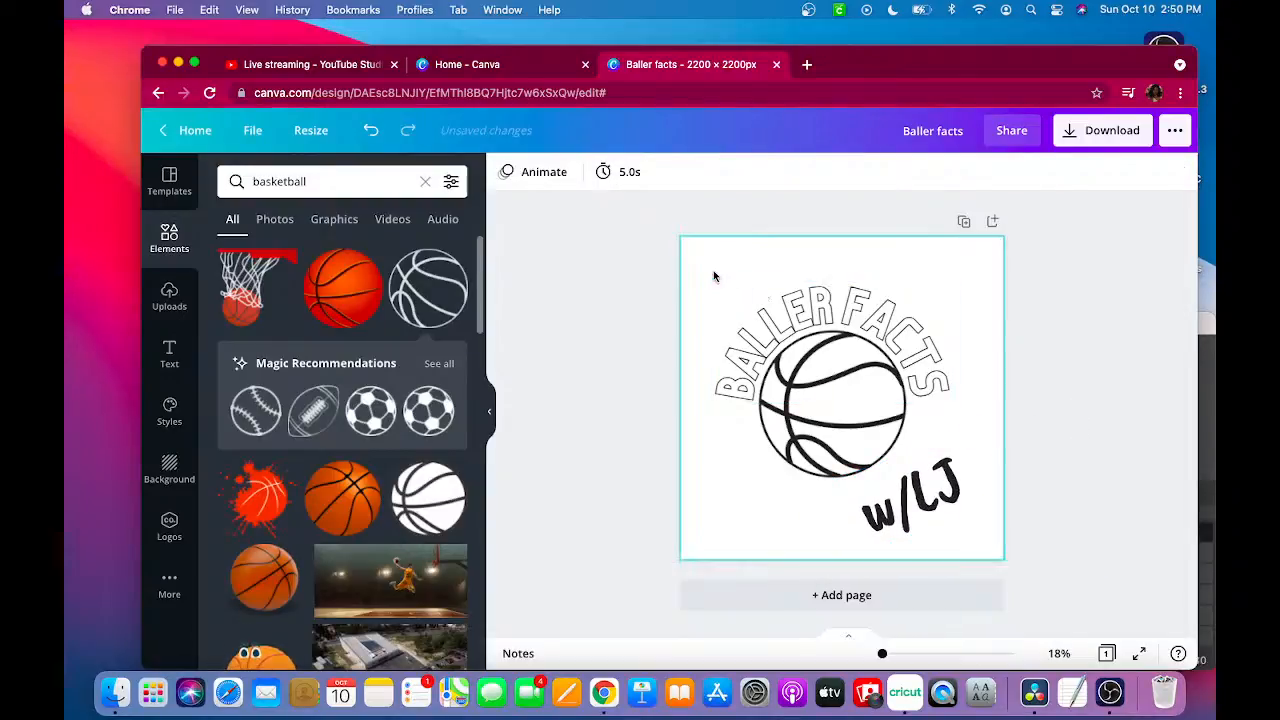
# - Move the basketball and BALLER FACTS together slightly up and left, and bring the w/LJ text up against the ball's lower right edge
pyautogui.moveTo(700, 265); pyautogui.dragTo(960, 508)
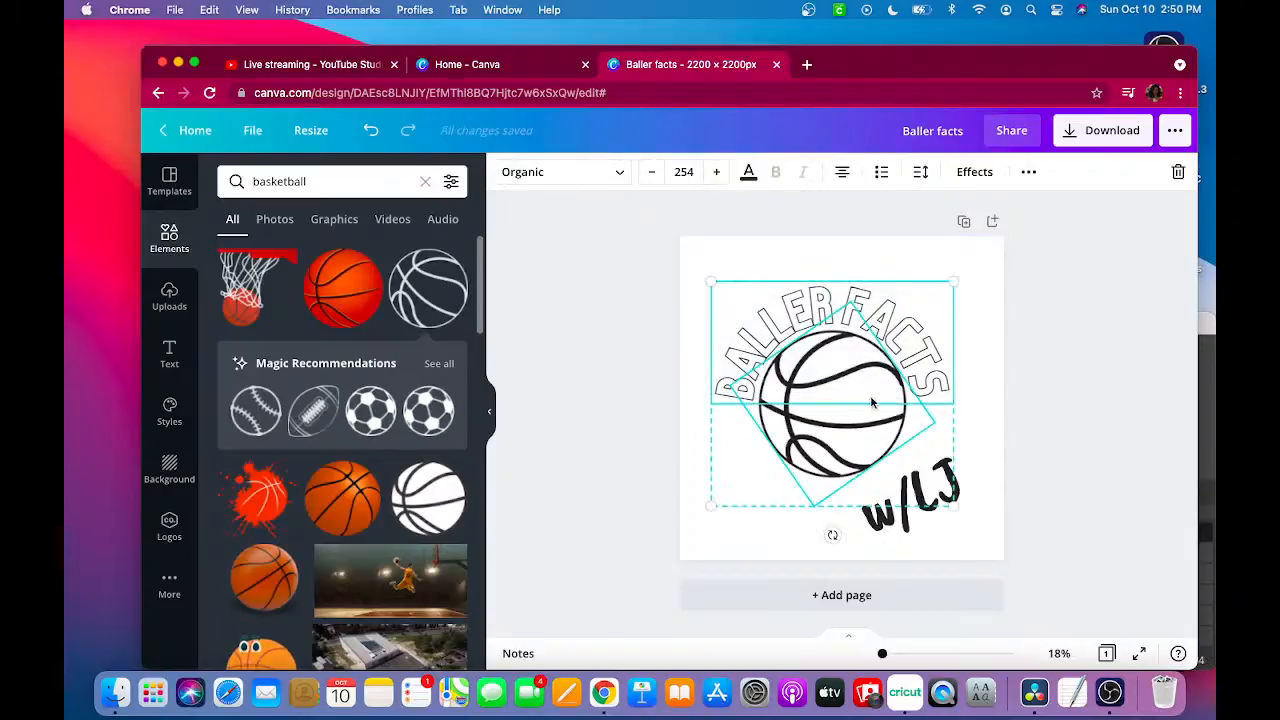
pyautogui.moveTo(870, 395); pyautogui.dragTo(861, 374)
pyautogui.click(928, 483)
pyautogui.moveTo(928, 483)
pyautogui.mouseDown()
pyautogui.moveTo(884, 478)
pyautogui.moveTo(888, 462)
pyautogui.mouseUp()
pyautogui.click(1115, 423)
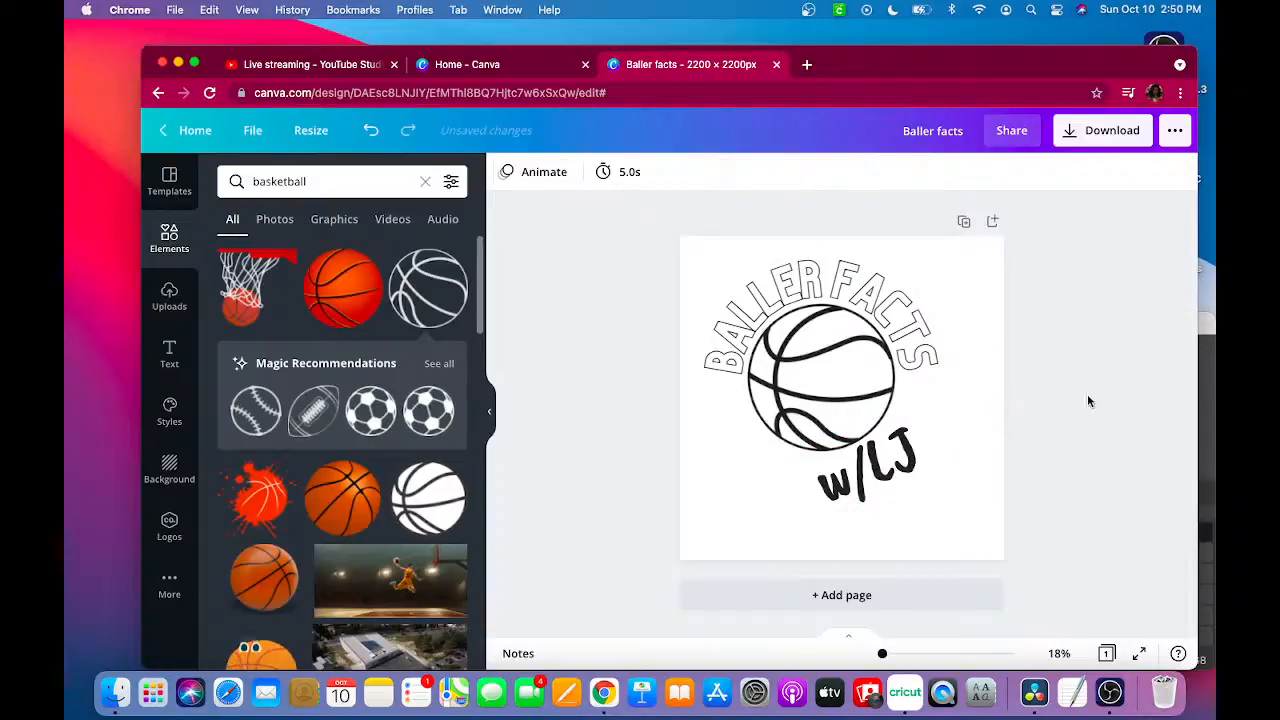
# - Slightly increase the letter spacing of the arched BALLER FACTS text so it spreads further around the ball
pyautogui.click(818, 292)
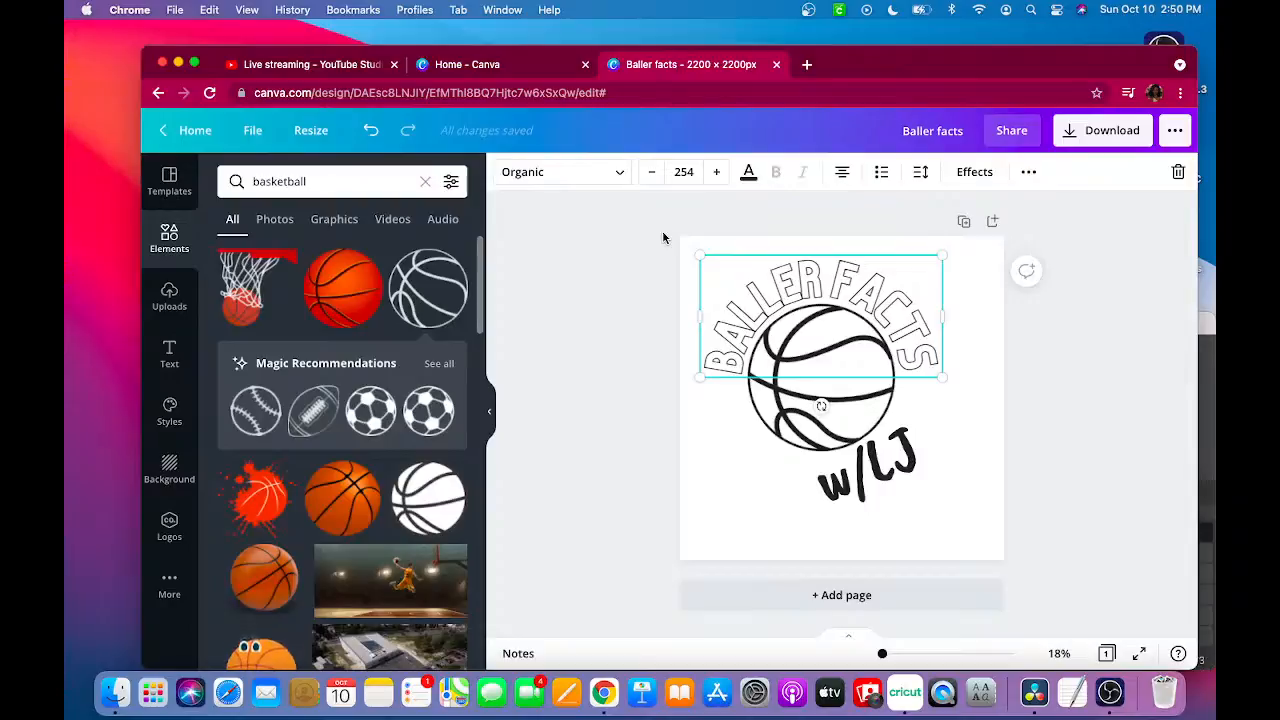
pyautogui.click(921, 175)
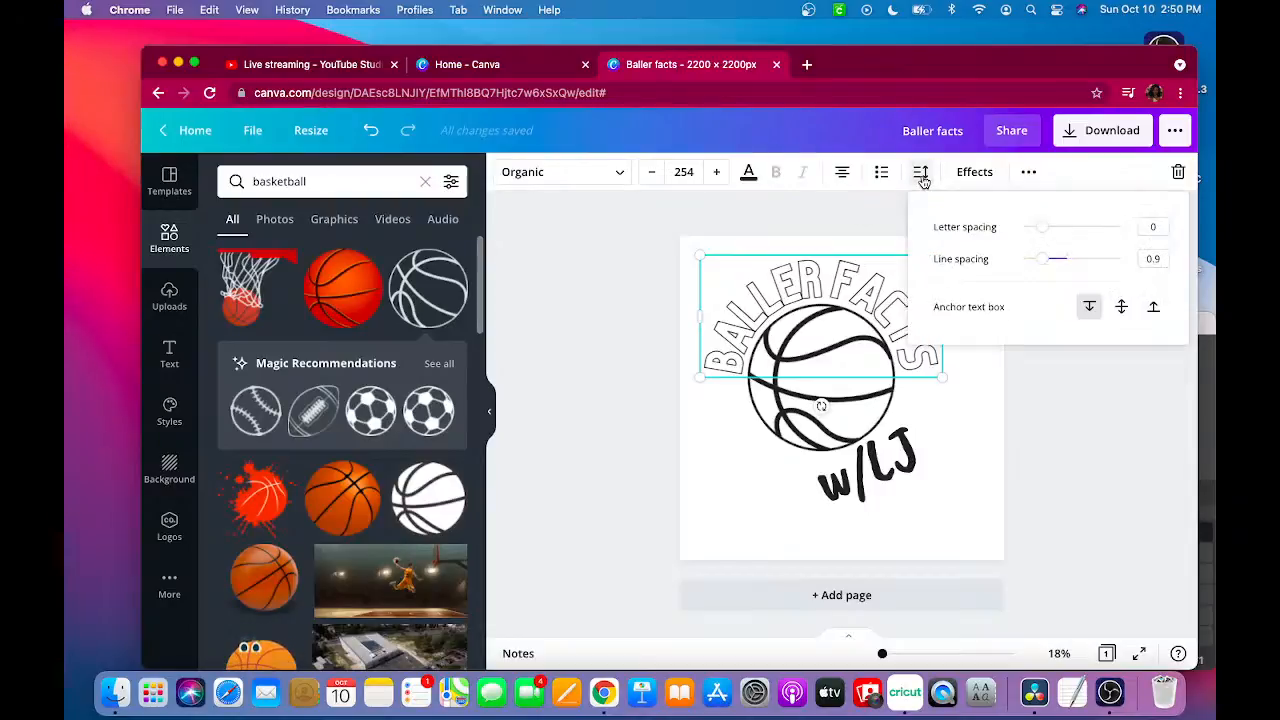
pyautogui.click(1042, 228)
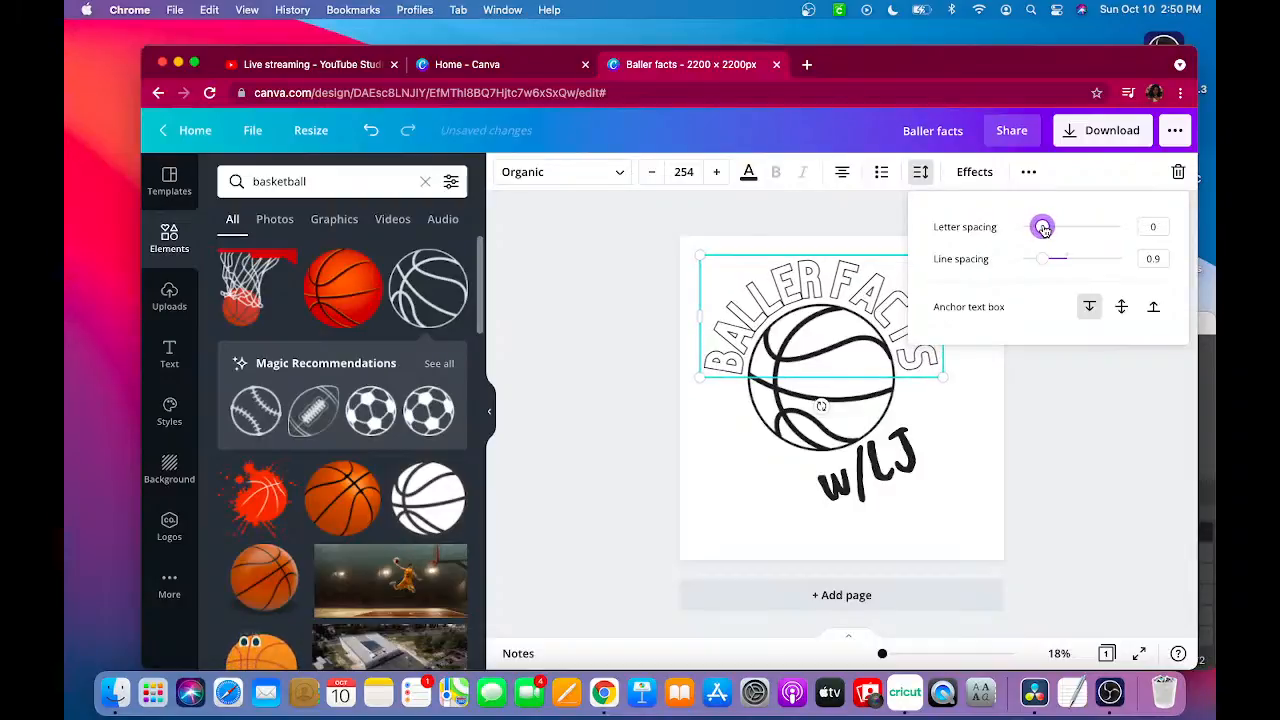
pyautogui.moveTo(1046, 229); pyautogui.dragTo(1050, 228)
pyautogui.click(1066, 391)
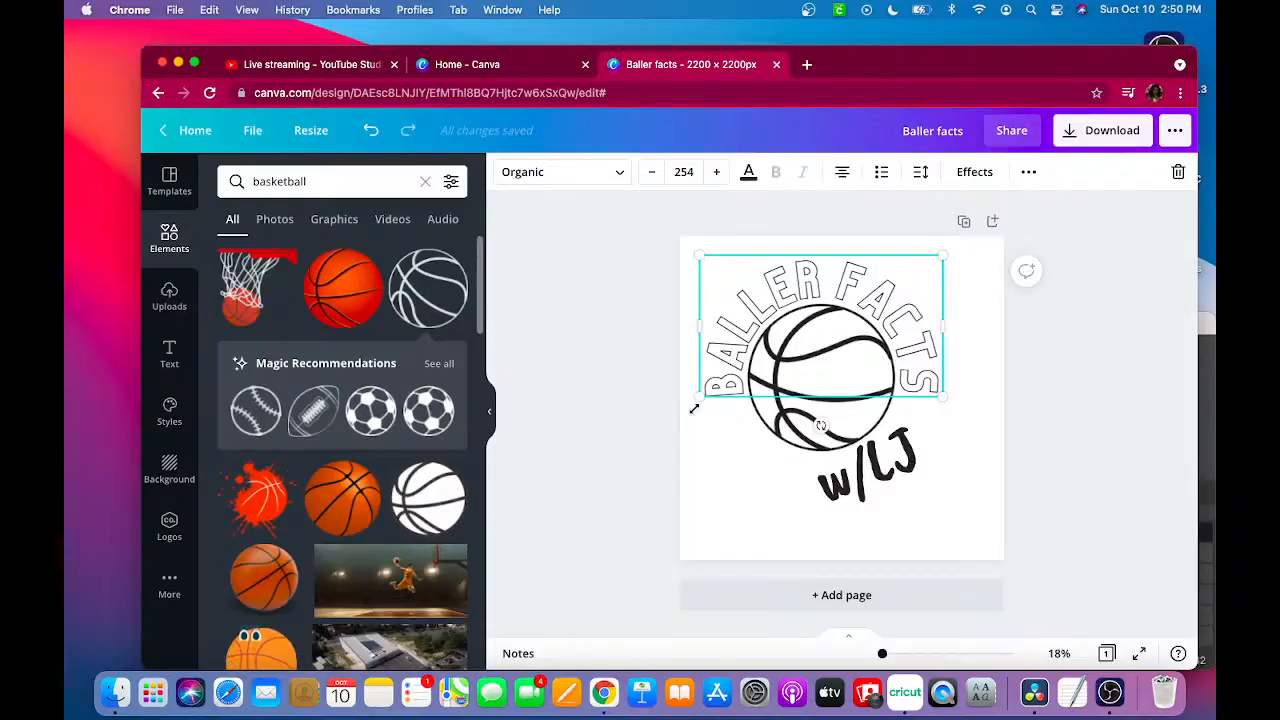
pyautogui.click(752, 485)
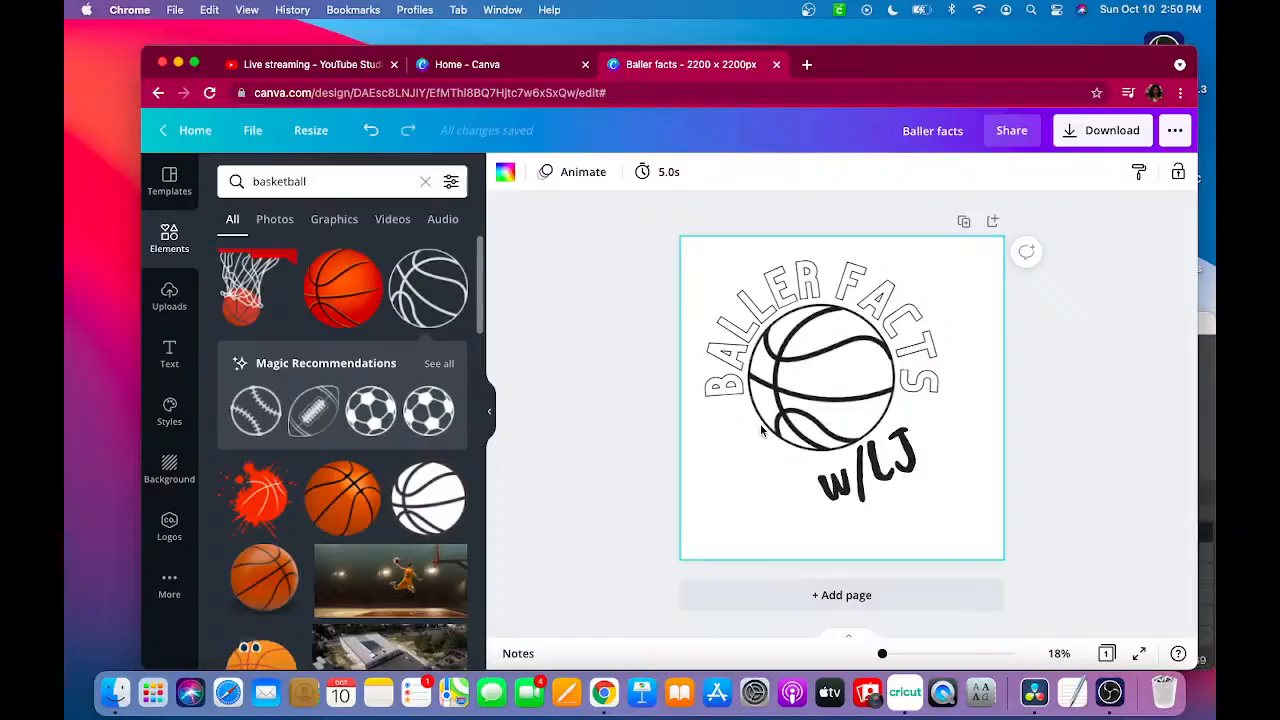
# - Replace the BALLER FACTS text's Hollow effect with style None for solid letters, trying Shadow first
pyautogui.click(728, 336)
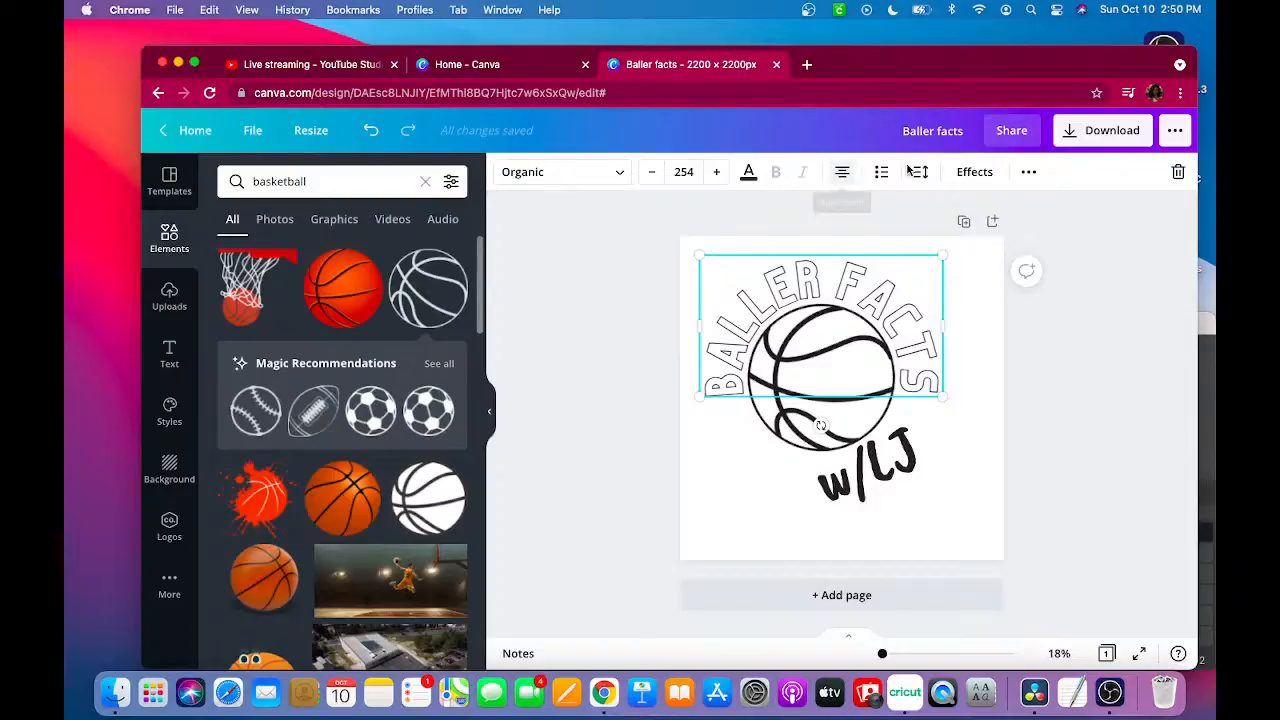
pyautogui.click(972, 172)
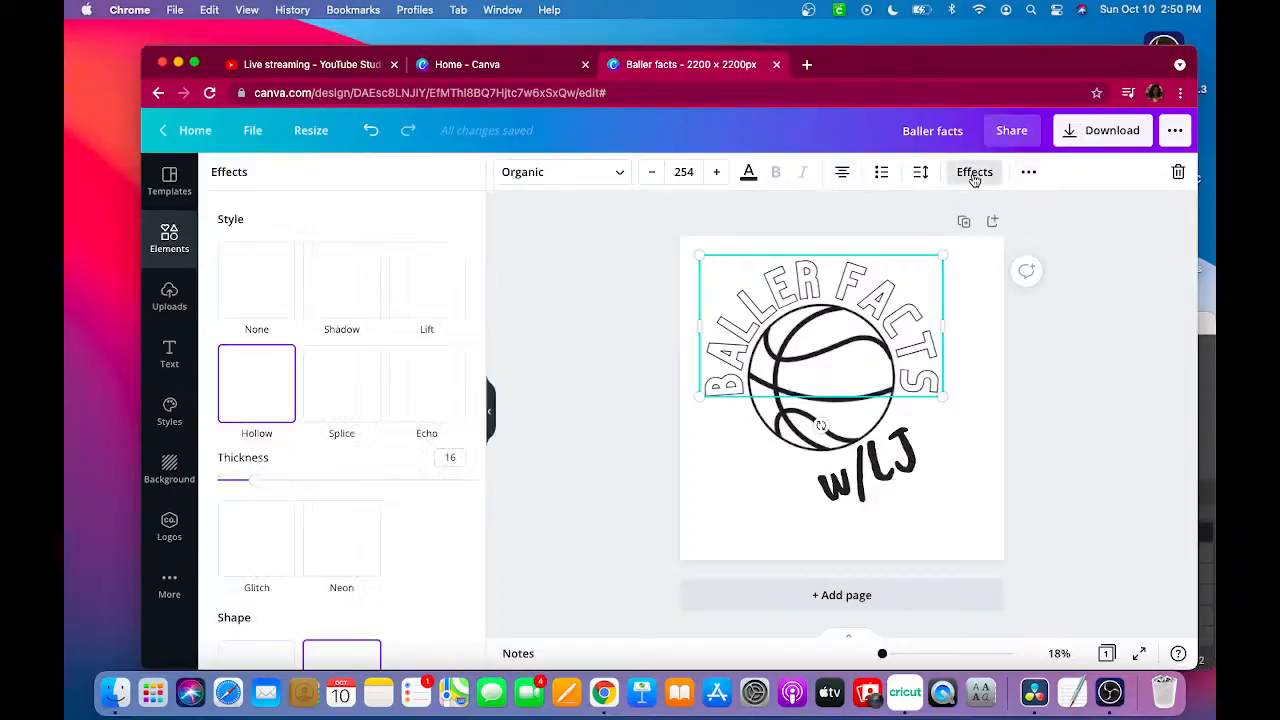
pyautogui.click(345, 297)
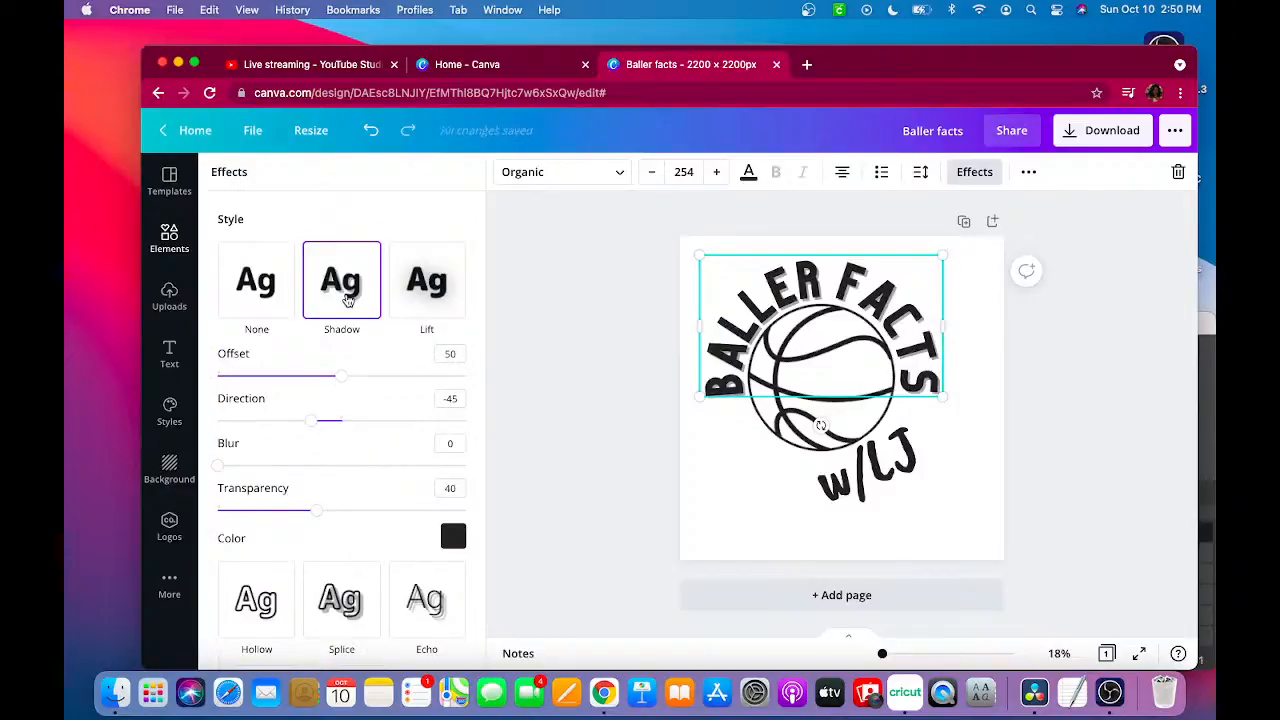
pyautogui.scroll(-5, 330, 440)
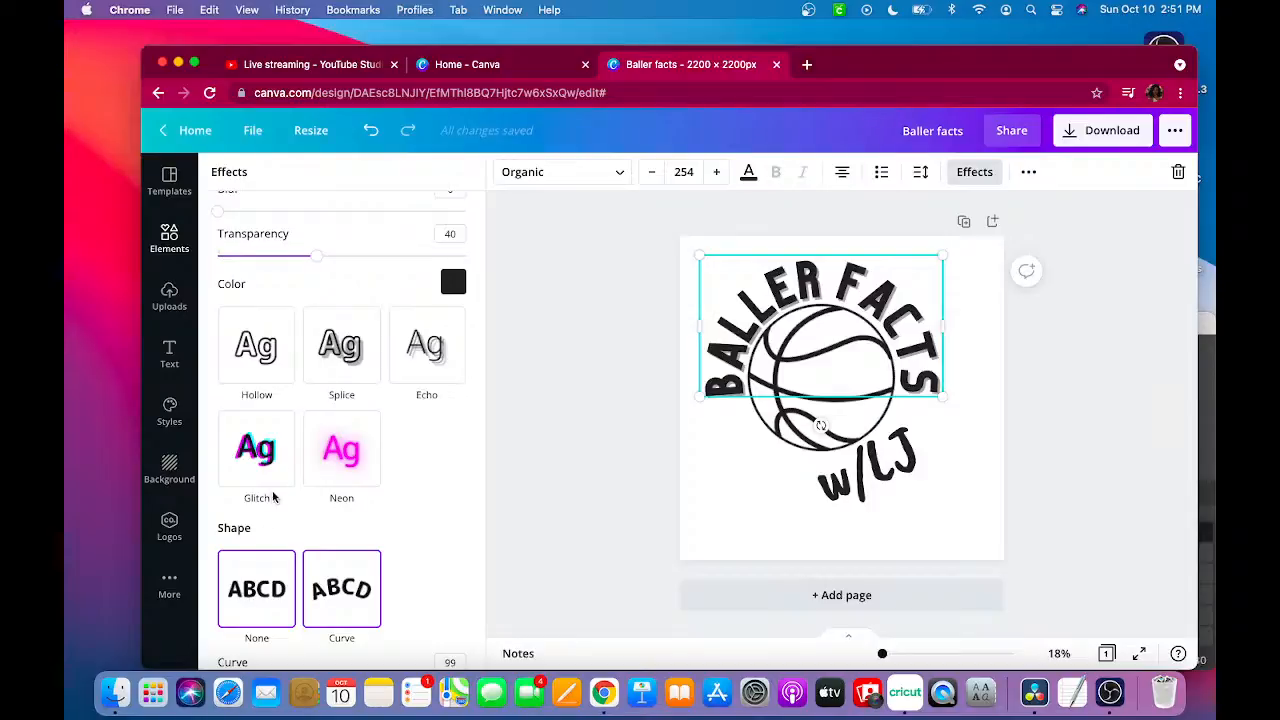
pyautogui.scroll(3, 333, 434)
pyautogui.scroll(2, 335, 434)
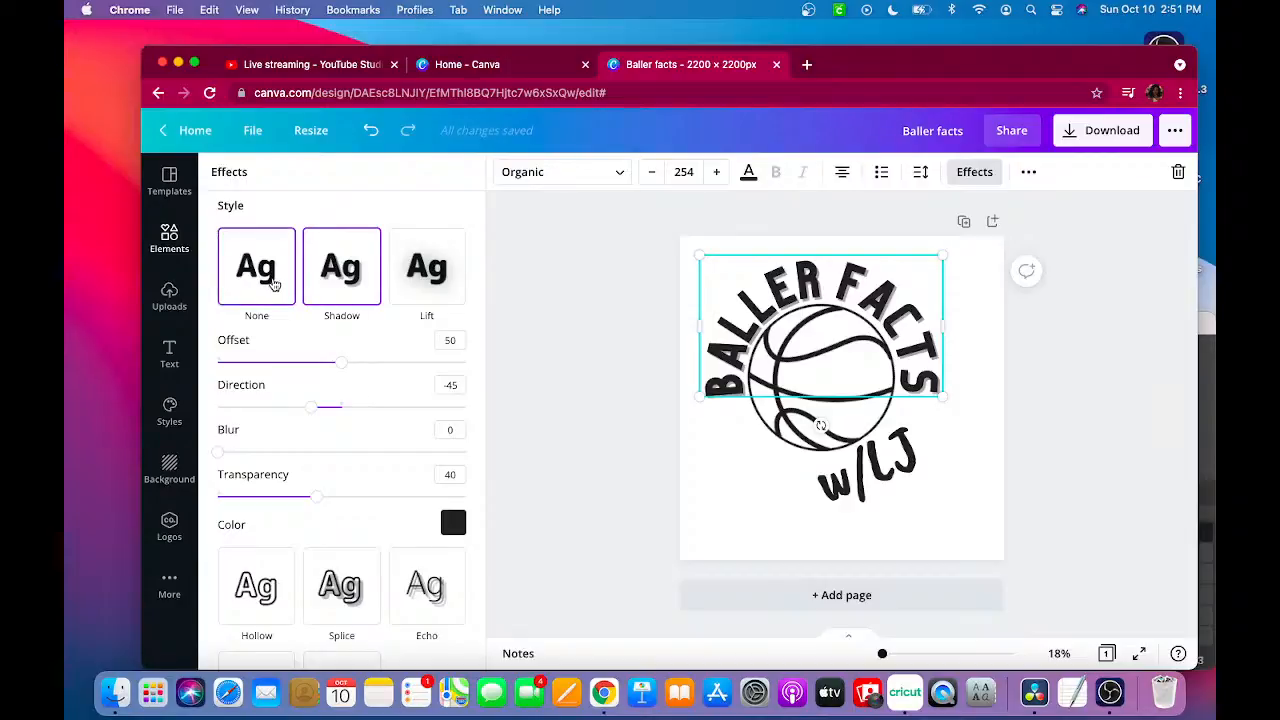
pyautogui.click(262, 280)
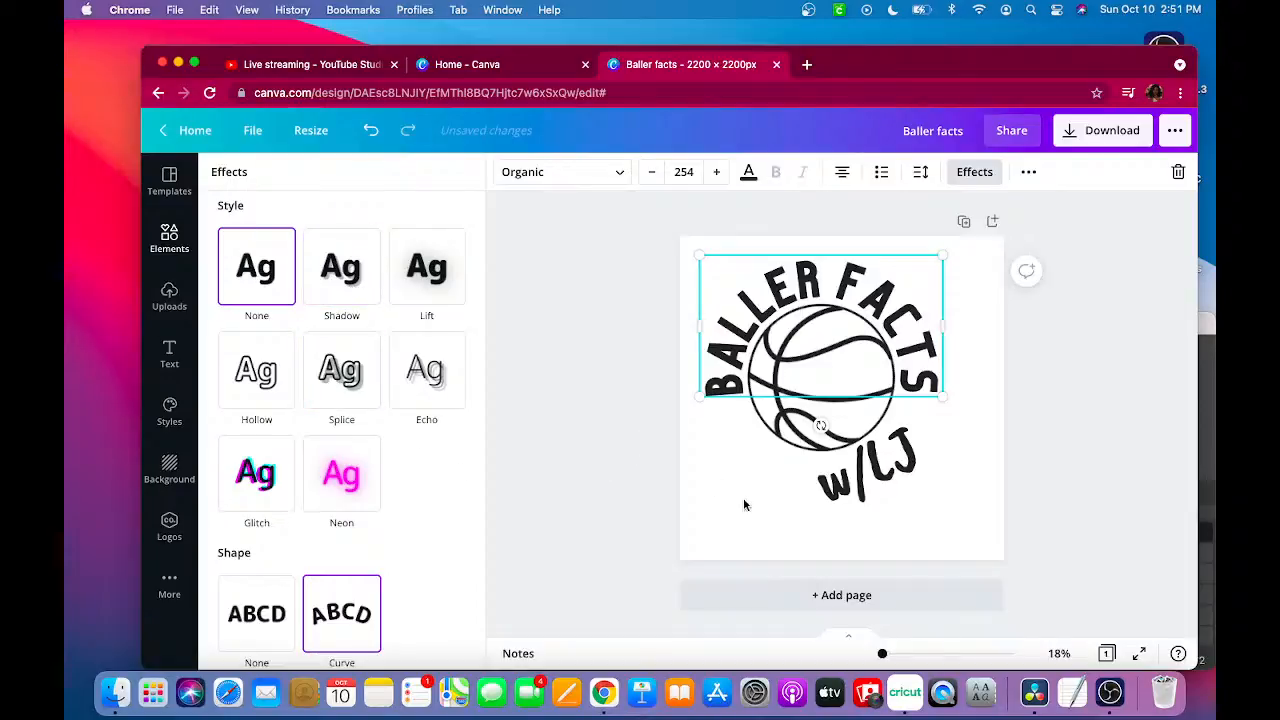
pyautogui.press('Escape')
pyautogui.click(972, 467)
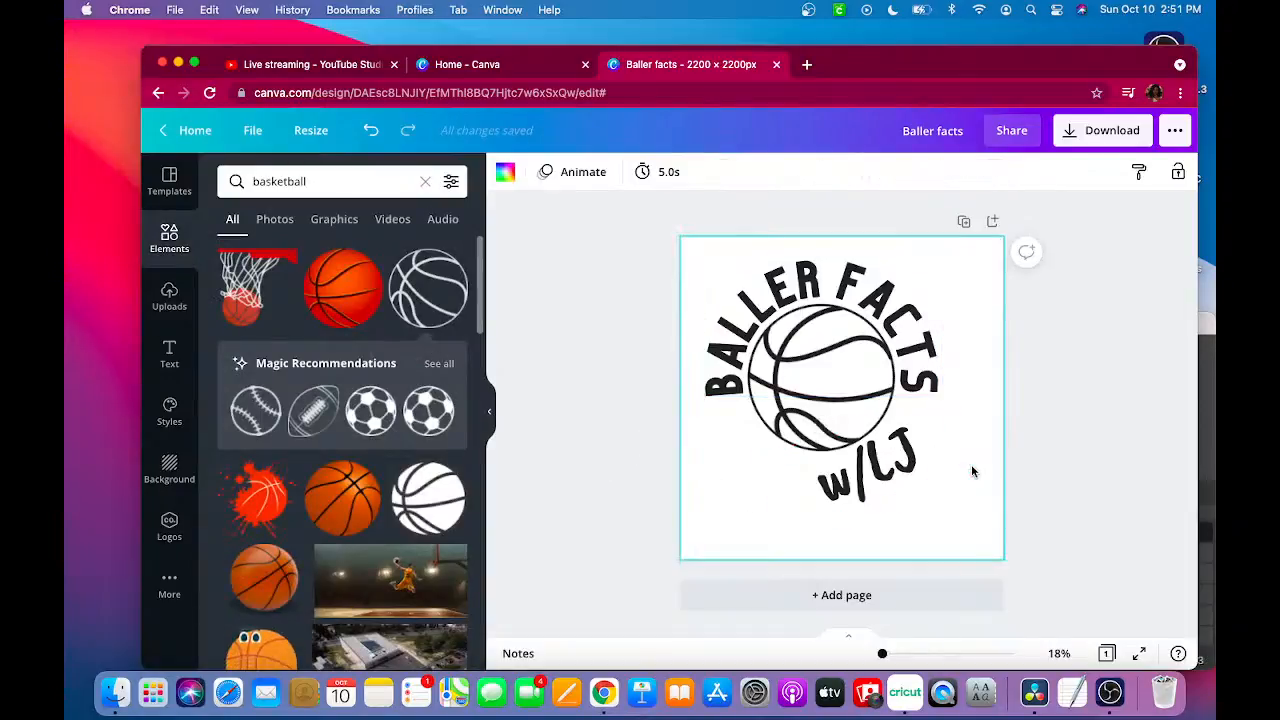
# - Rotate the w/LJ text to horizontal and shift it slightly down and right below the basketball
pyautogui.click(893, 472)
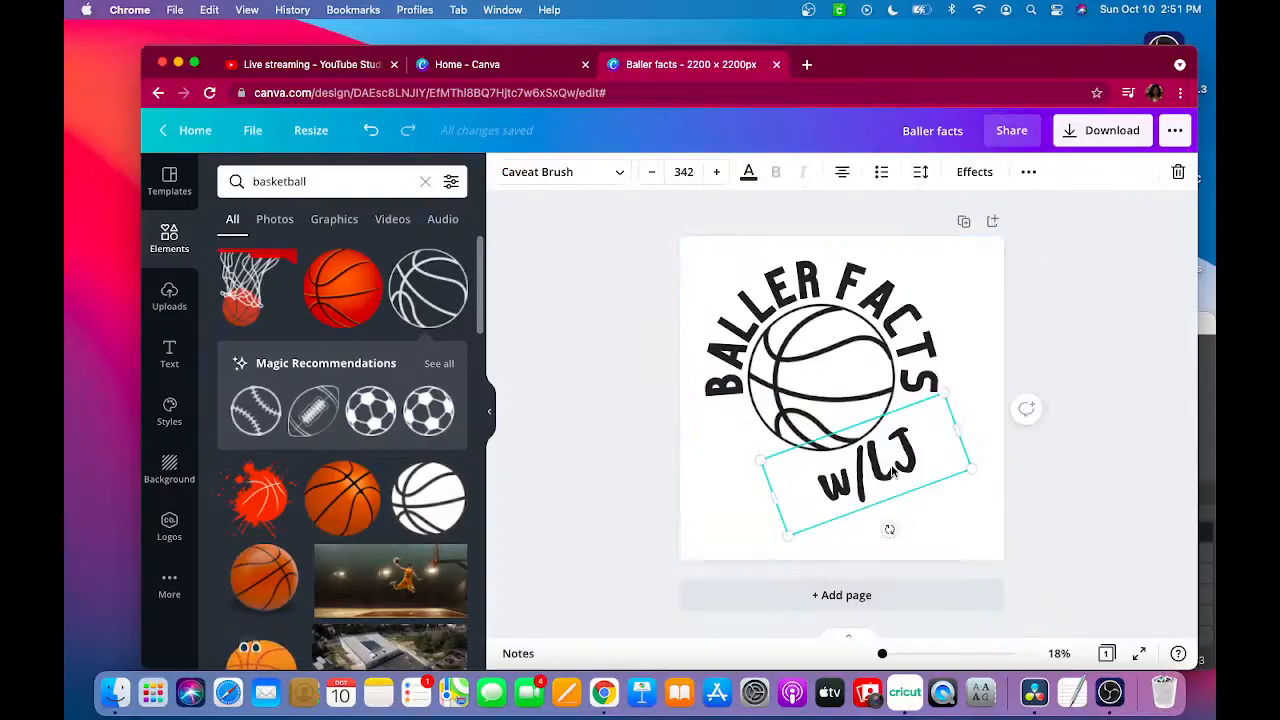
pyautogui.moveTo(867, 540)
pyautogui.mouseDown()
pyautogui.moveTo(886, 531)
pyautogui.moveTo(851, 537)
pyautogui.moveTo(866, 543)
pyautogui.mouseUp()
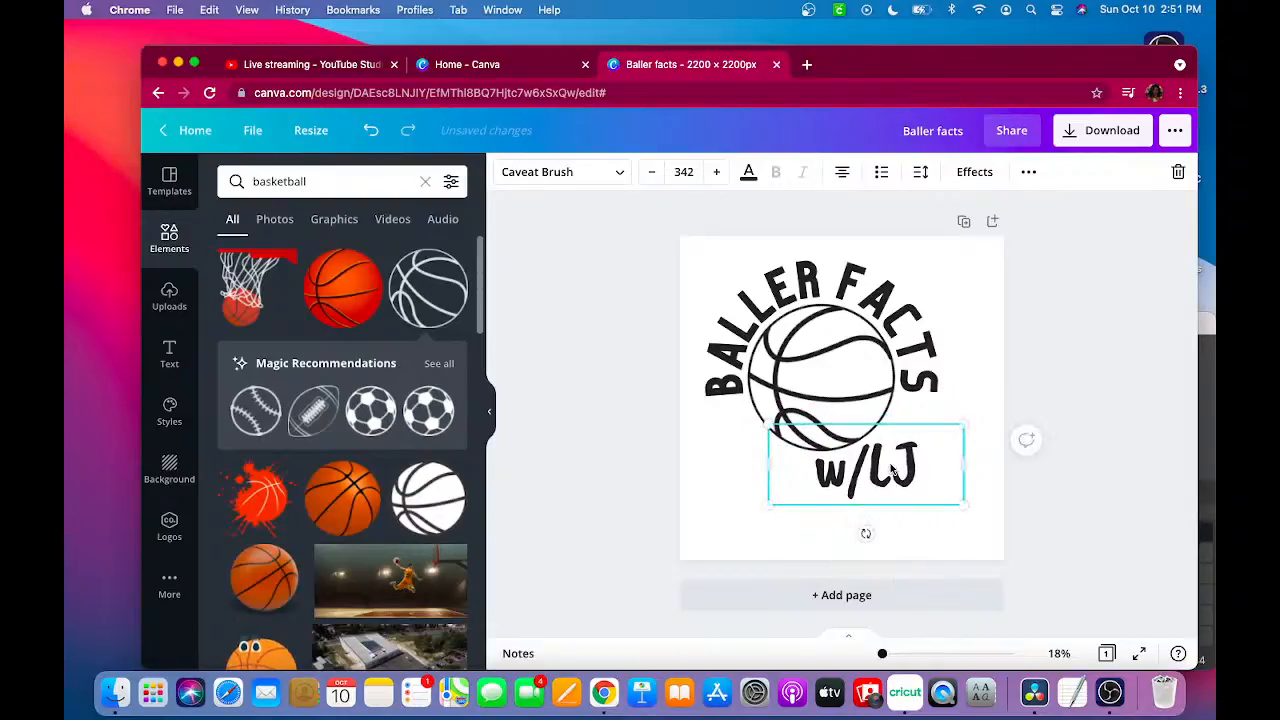
pyautogui.moveTo(891, 466)
pyautogui.mouseDown()
pyautogui.moveTo(916, 455)
pyautogui.moveTo(895, 495)
pyautogui.moveTo(898, 475)
pyautogui.mouseUp()
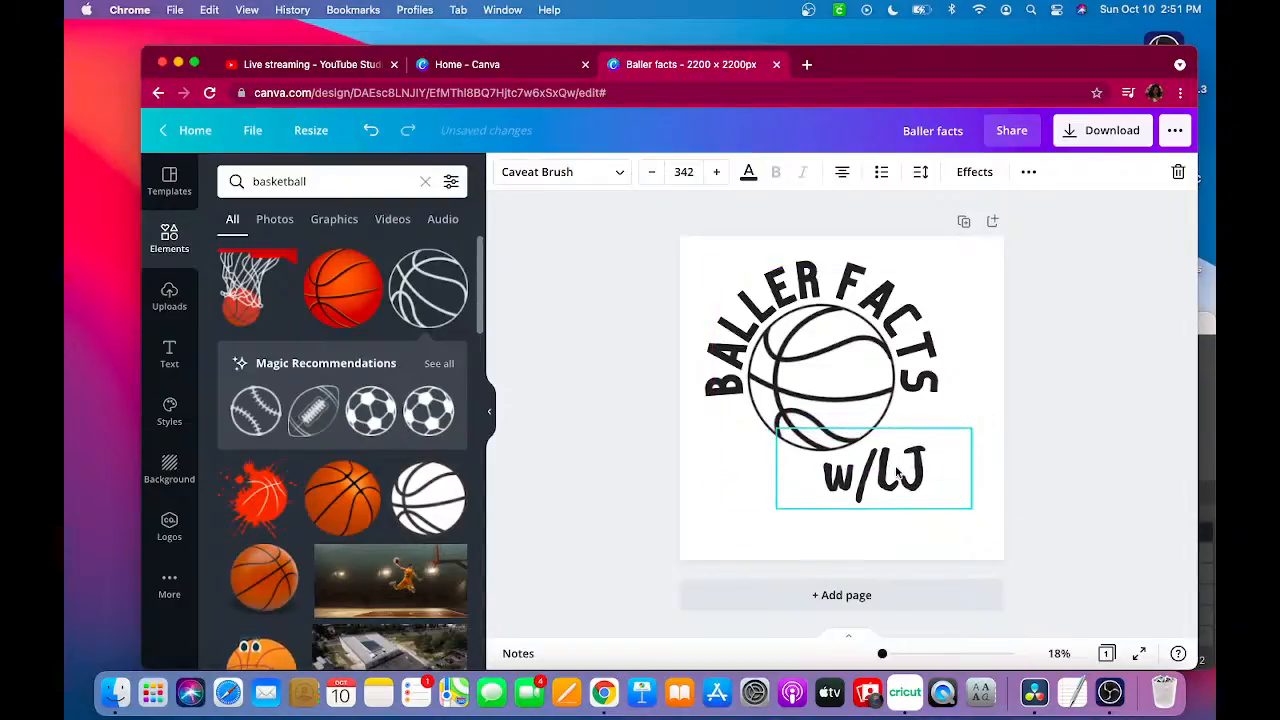
pyautogui.click(992, 396)
# - Download the design as a 2200 × 2200 px PNG with a transparent background and dismiss the sharing offer
pyautogui.click(1090, 140)
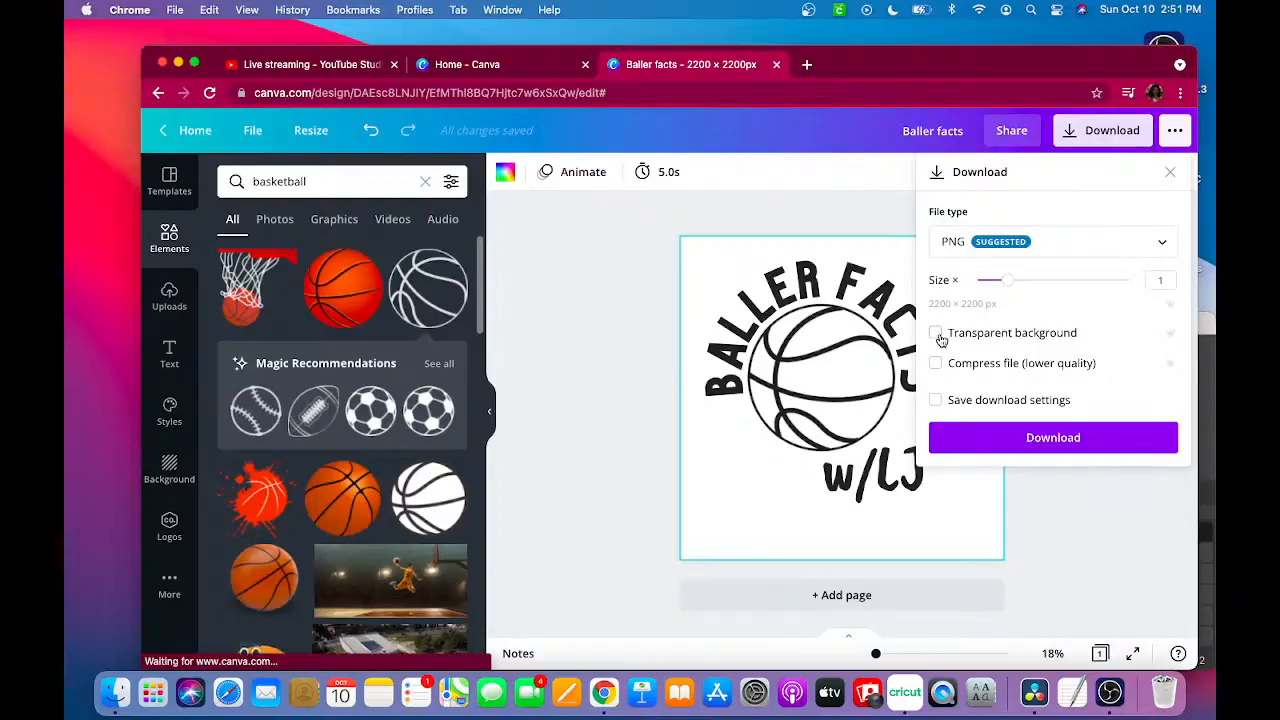
pyautogui.click(1045, 440)
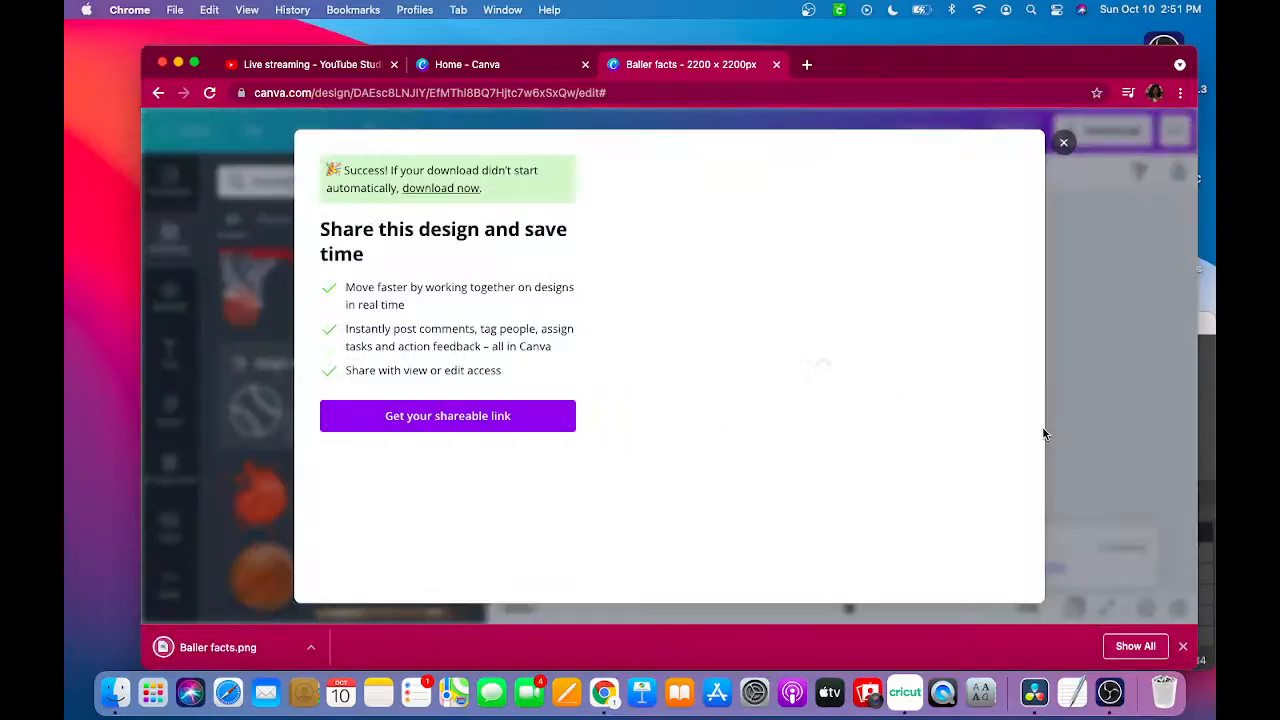
pyautogui.click(1062, 142)
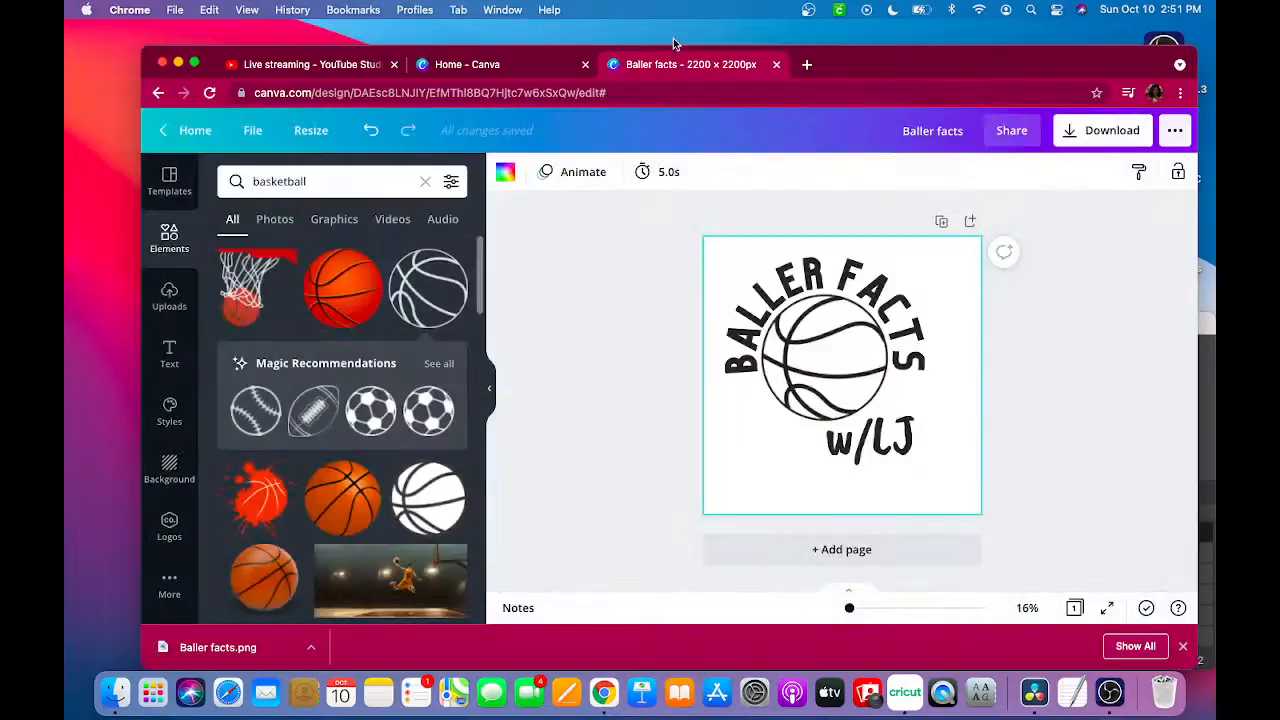
# - Switch to the YouTube Studio live-streaming page, unmute the stream preview and pause it
pyautogui.click(281, 66)
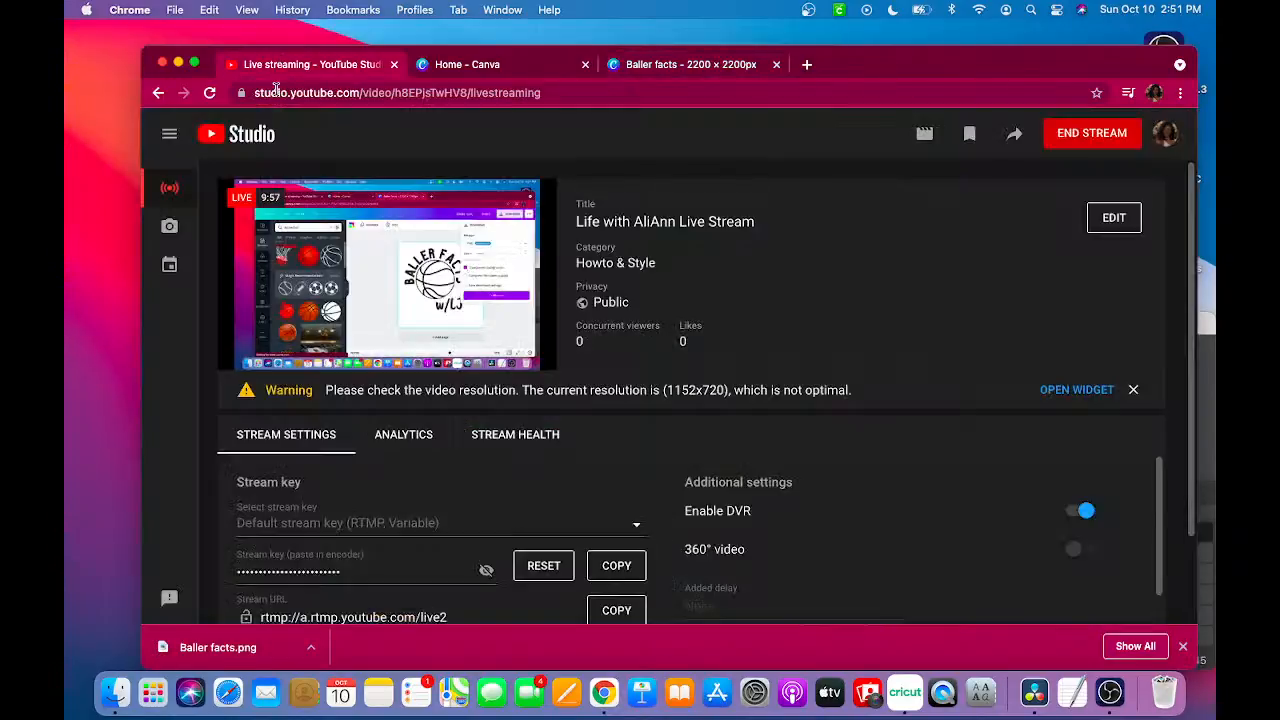
pyautogui.click(269, 356)
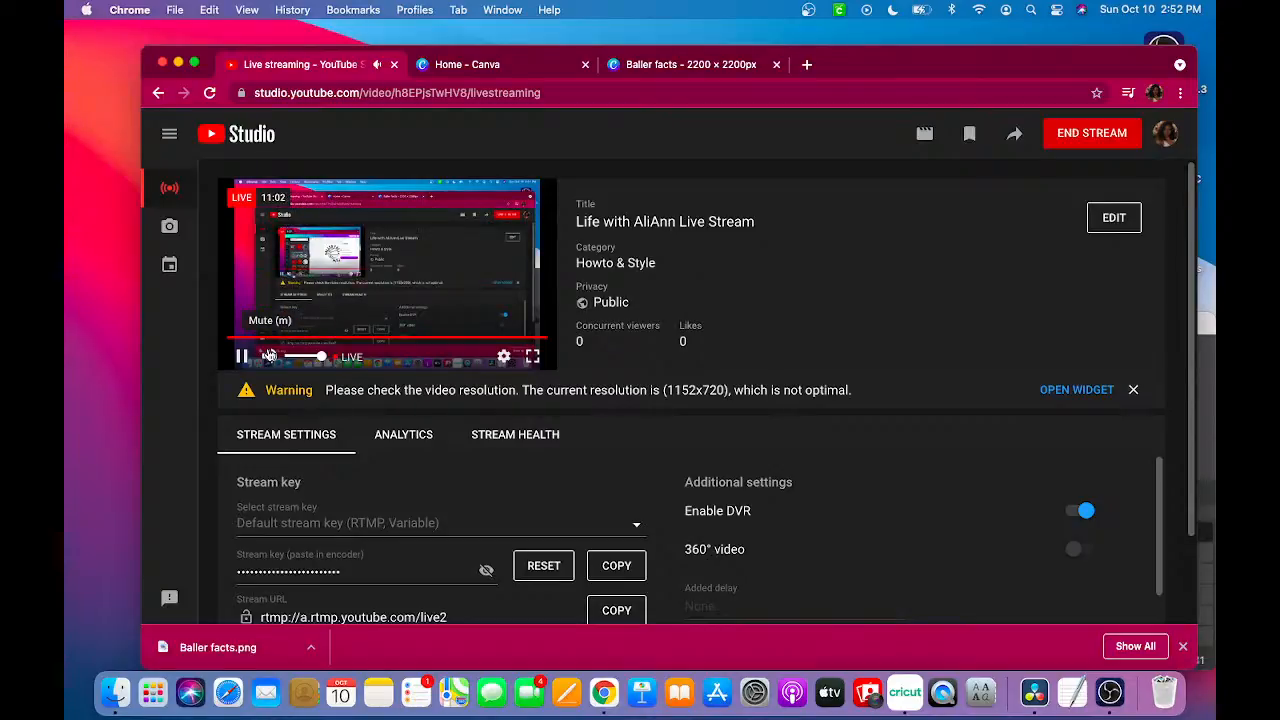
pyautogui.click(241, 358)
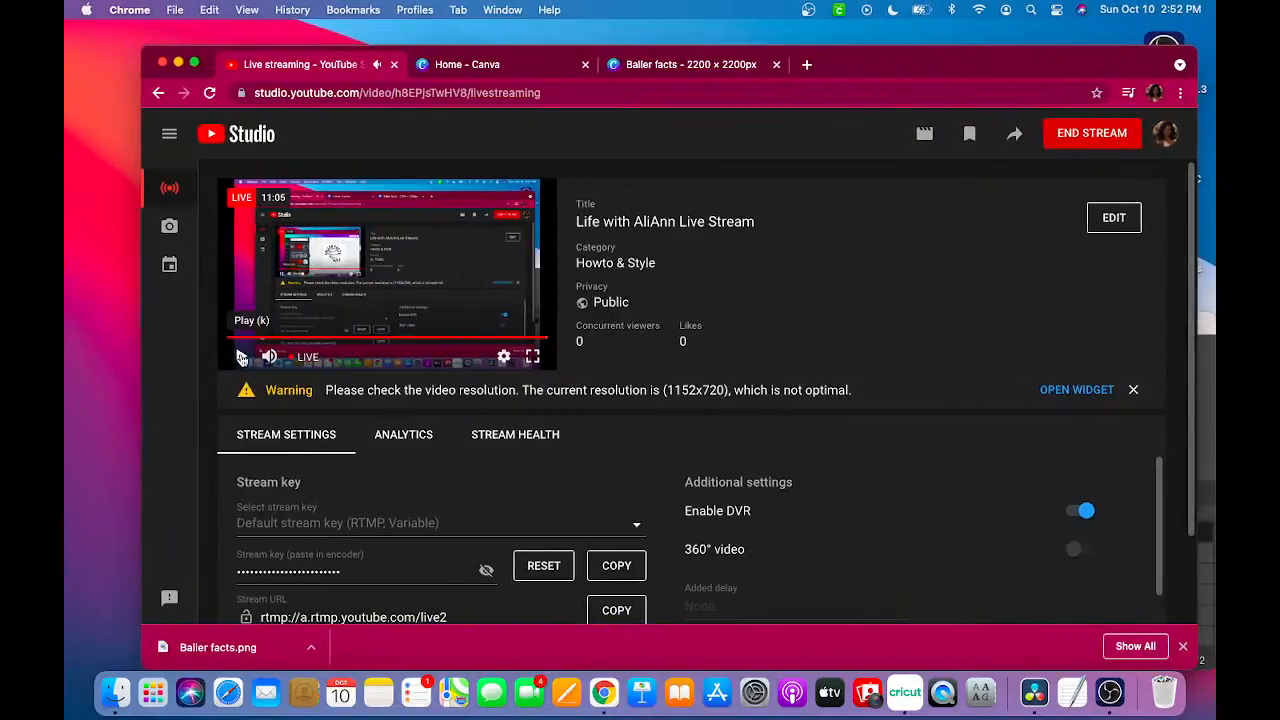
# - Show all open windows and bring the OBS window to the front
pyautogui.hotkey('ctrl', 'Right')
pyautogui.hotkey('ctrl', 'Up')
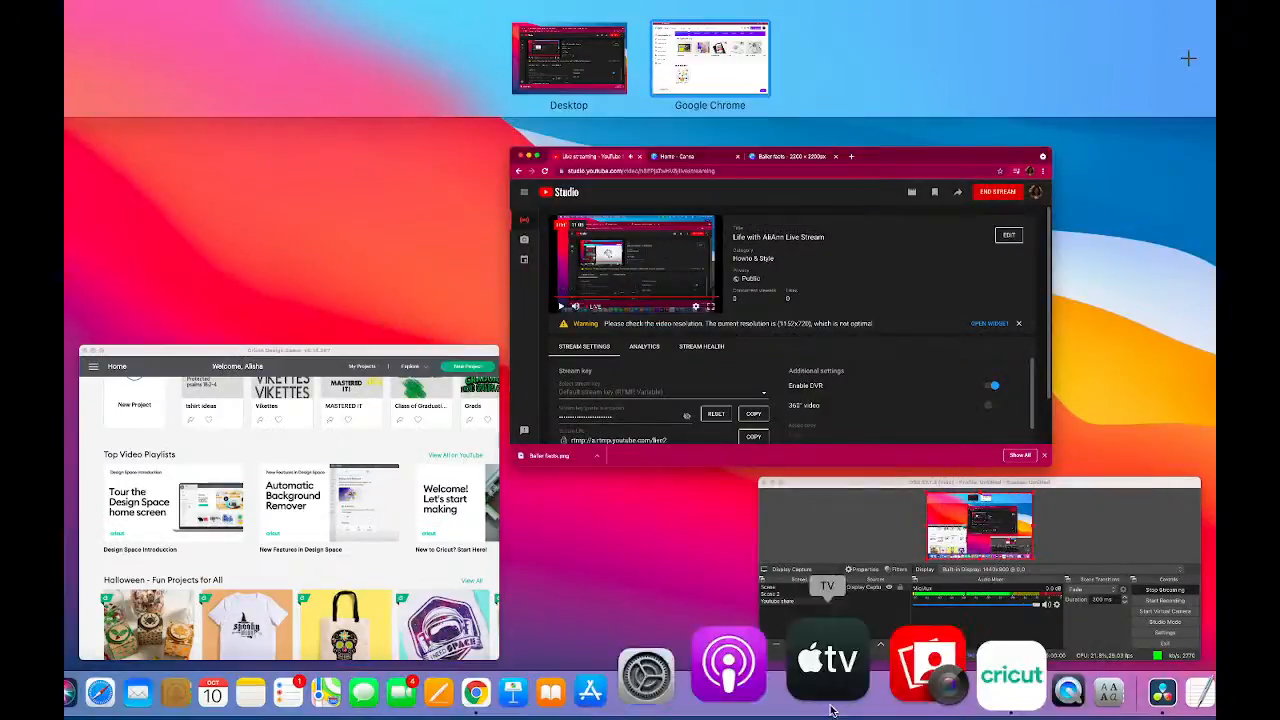
pyautogui.click(990, 621)
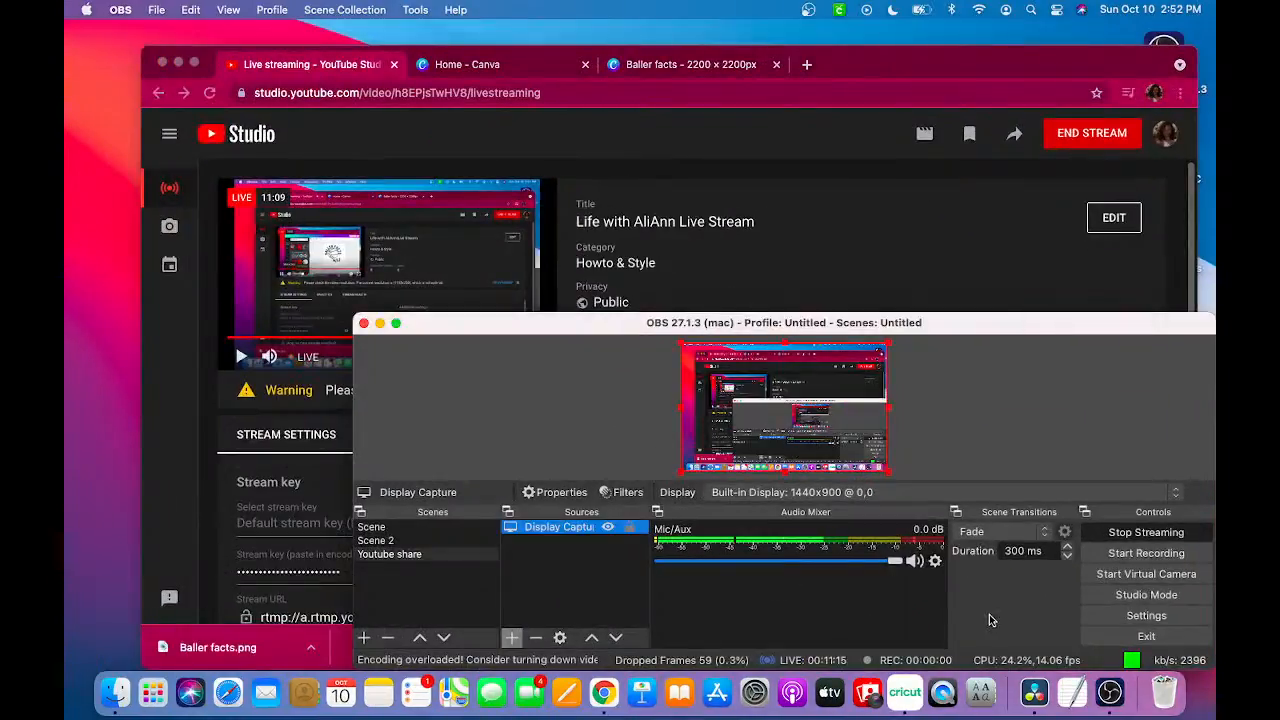